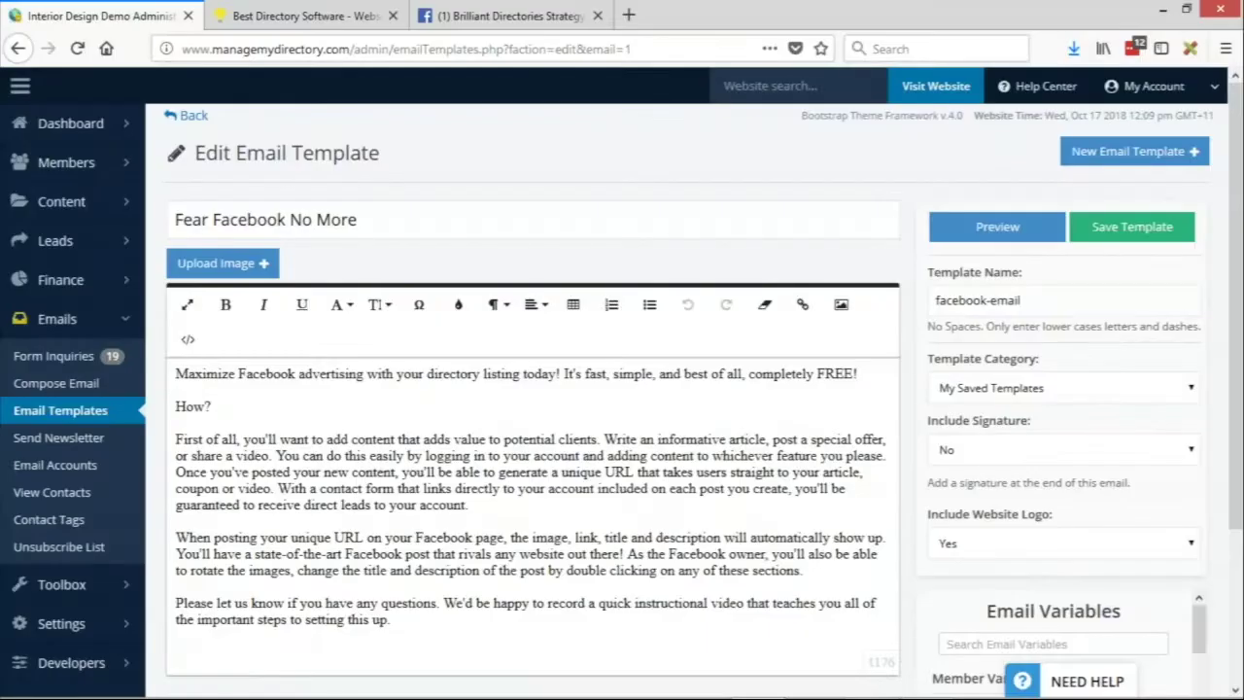
# Open the Diamond product from Finance > Manage Products and scroll to its Pre-Select Top Category
pyautogui.moveTo(134, 280)
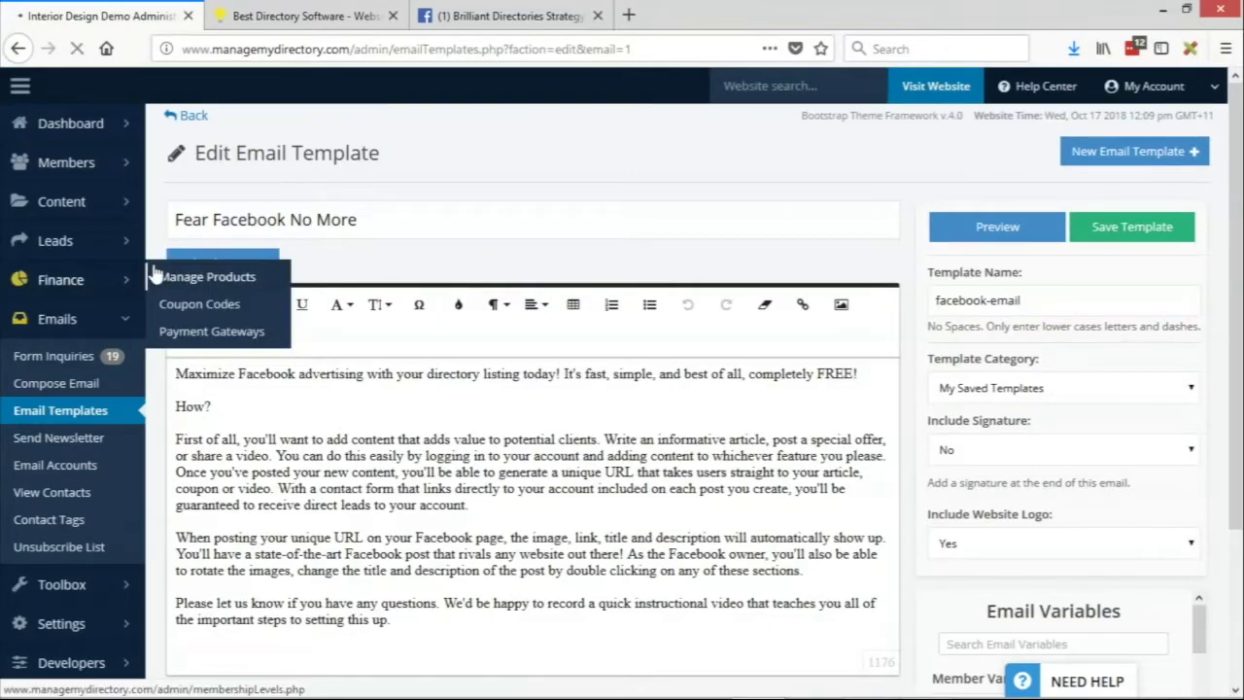
pyautogui.click(173, 277)
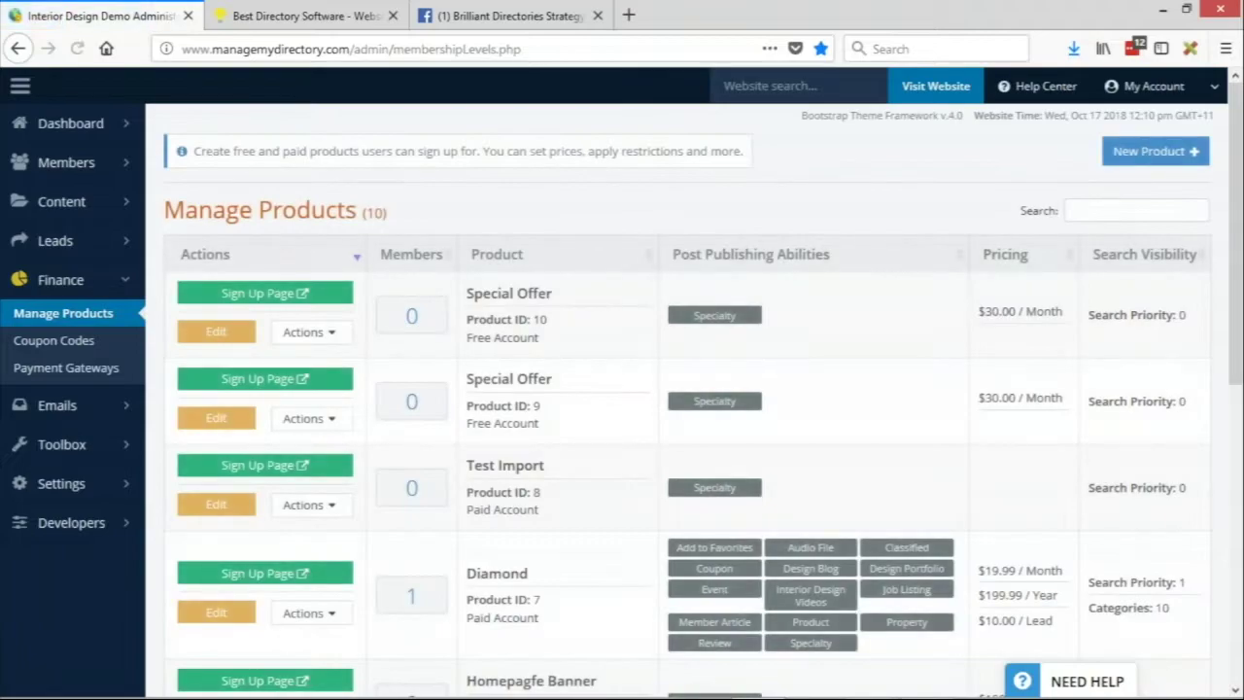
pyautogui.scroll(-3, 677, 461)
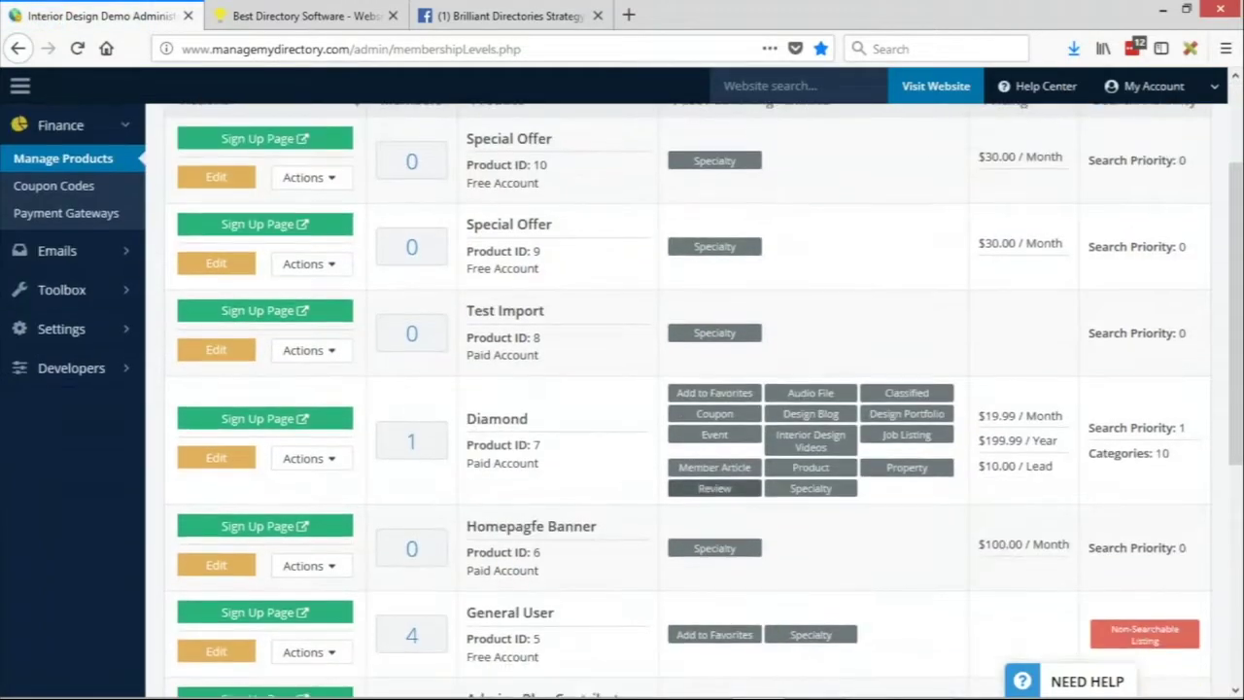
pyautogui.click(213, 460)
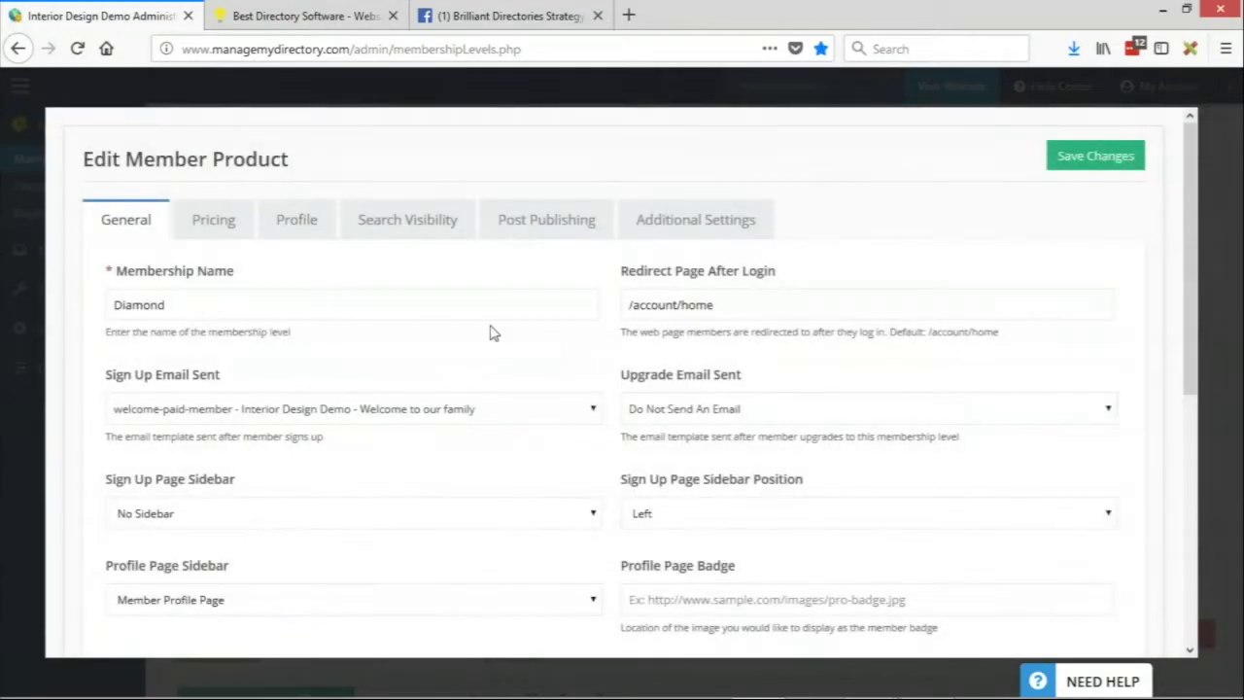
pyautogui.scroll(-2, 423, 296)
pyautogui.scroll(2, 278, 285)
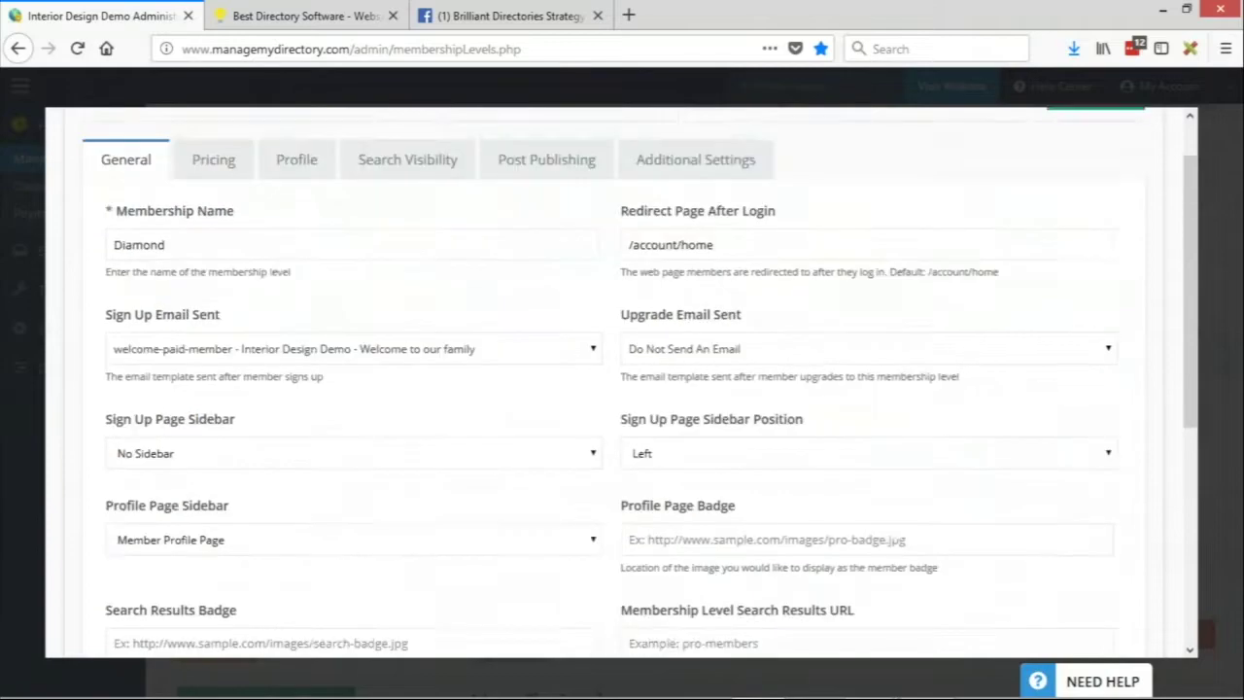
pyautogui.scroll(-3, 280, 292)
pyautogui.scroll(-5, 280, 291)
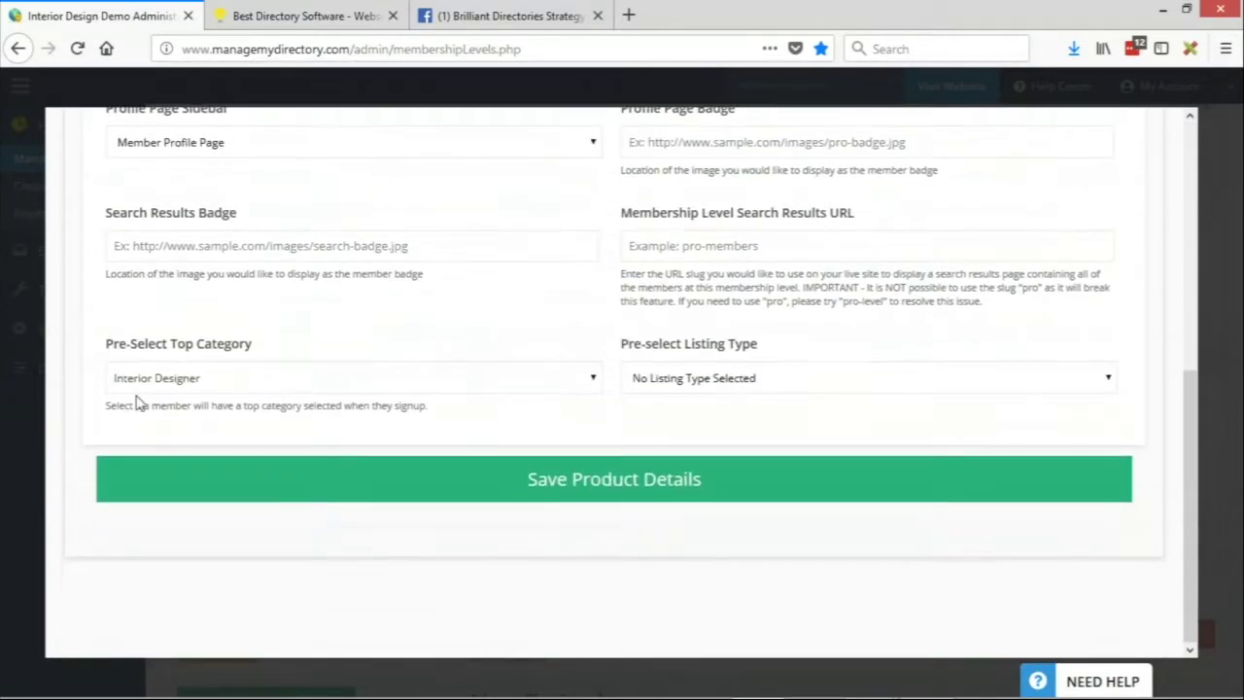
pyautogui.moveTo(107, 344); pyautogui.dragTo(302, 350)
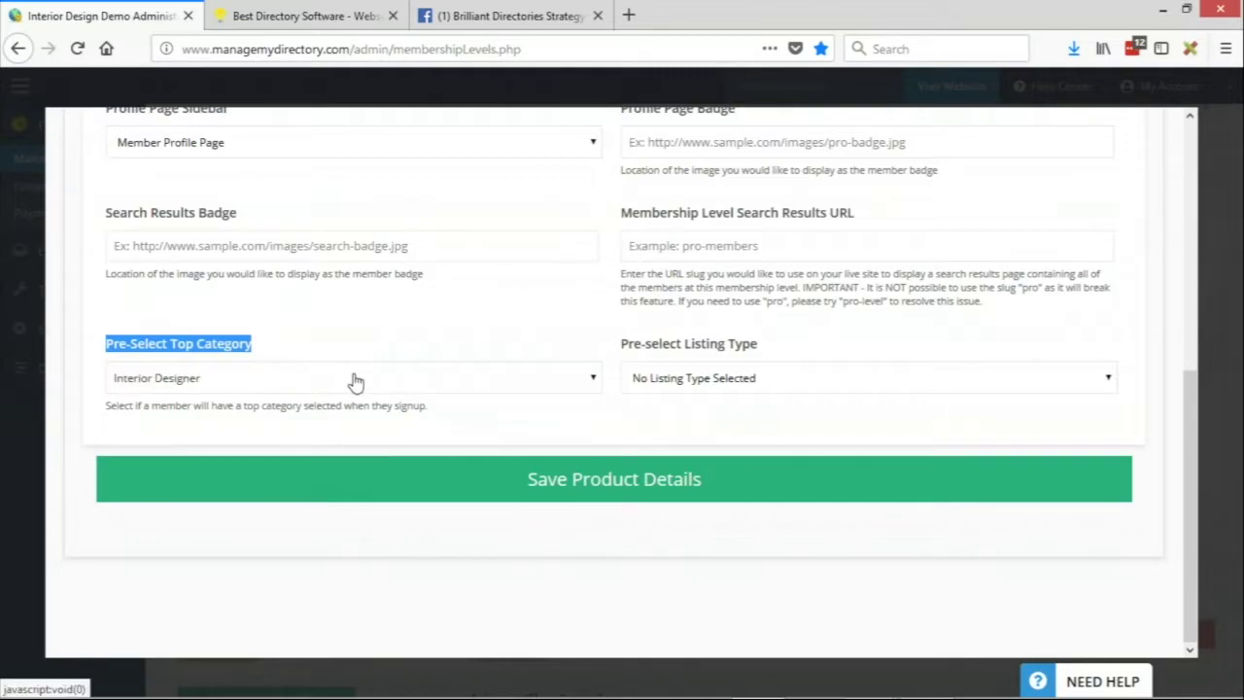
pyautogui.click(200, 377)
pyautogui.click(209, 352)
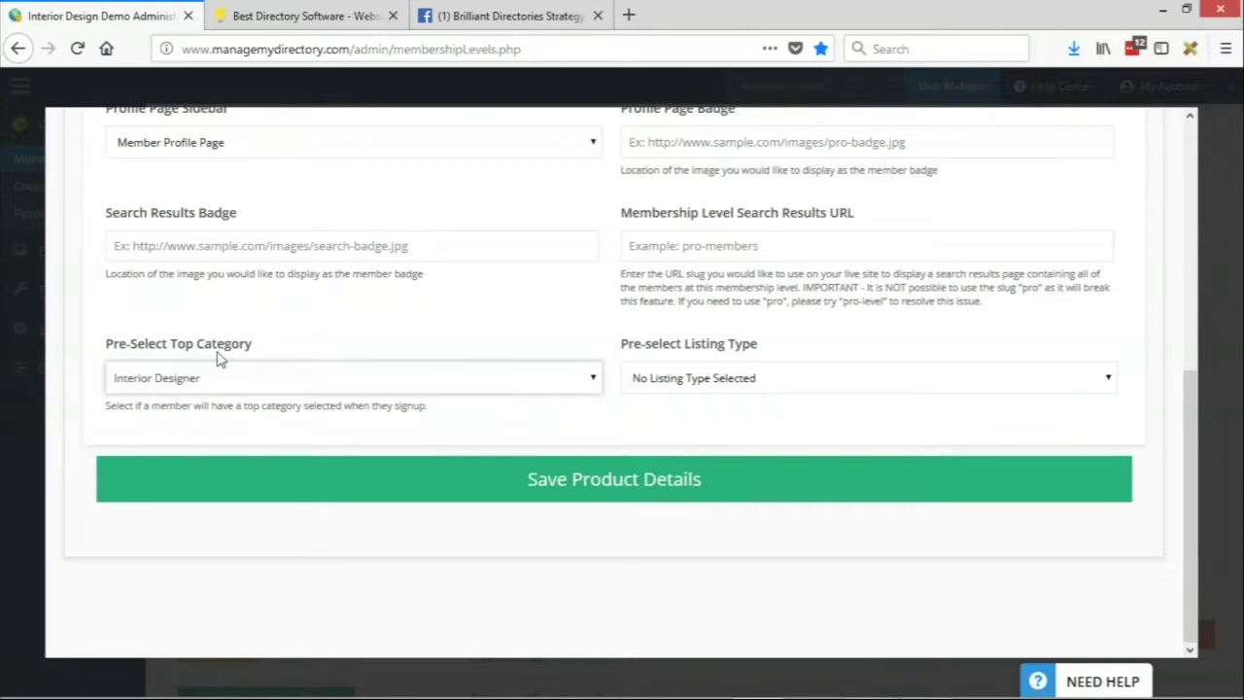
pyautogui.hotkey('alt', 'Tab')
# Set Diamond's Pre-select Listing Type to Company / Organization, keeping Top Category as Interior Designer
pyautogui.moveTo(622, 344); pyautogui.dragTo(779, 348)
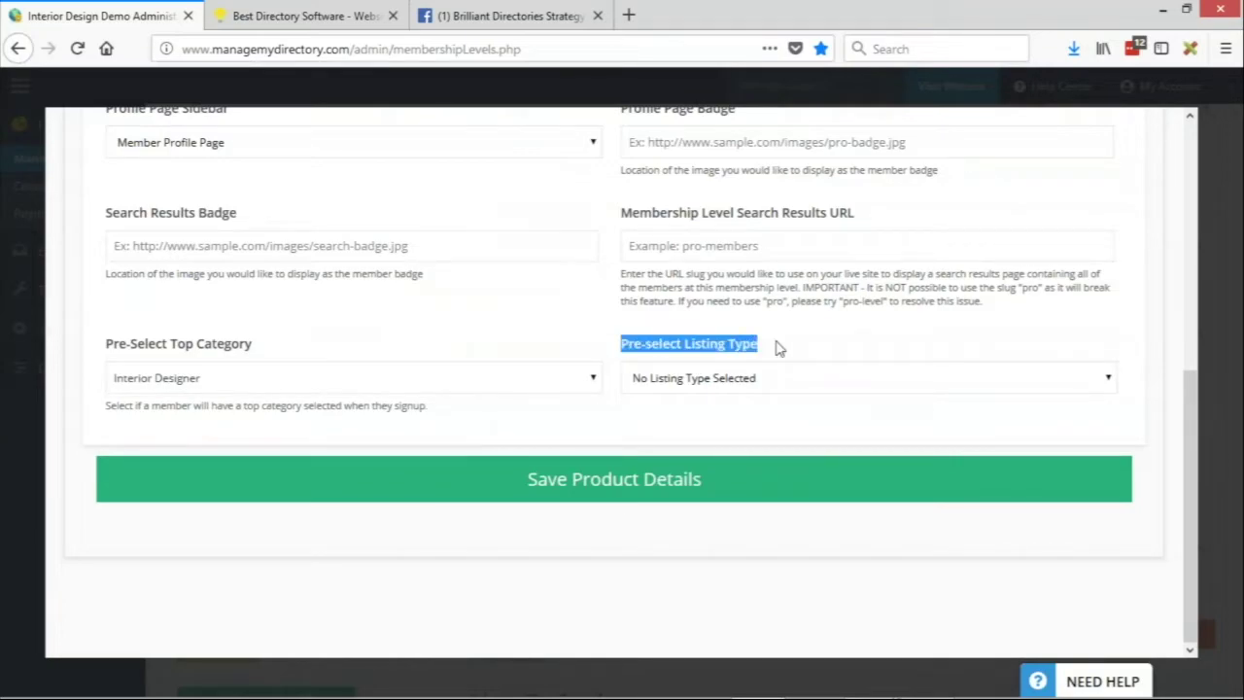
pyautogui.click(783, 381)
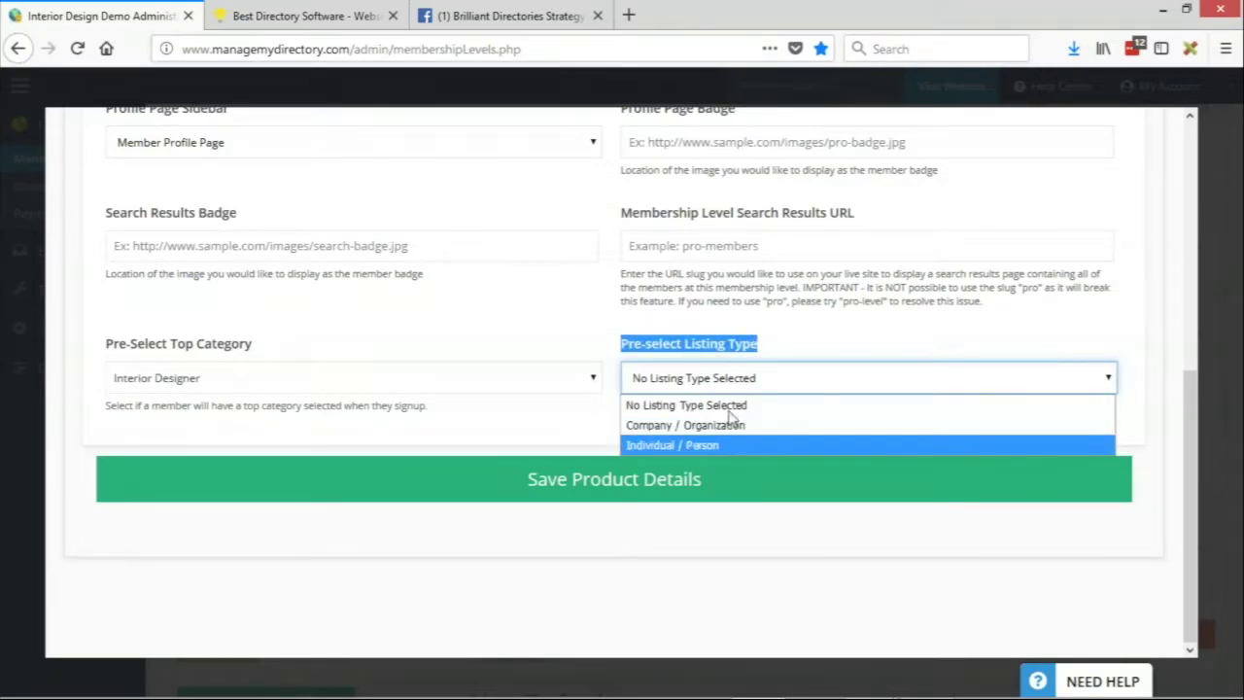
pyautogui.click(763, 356)
pyautogui.click(710, 357)
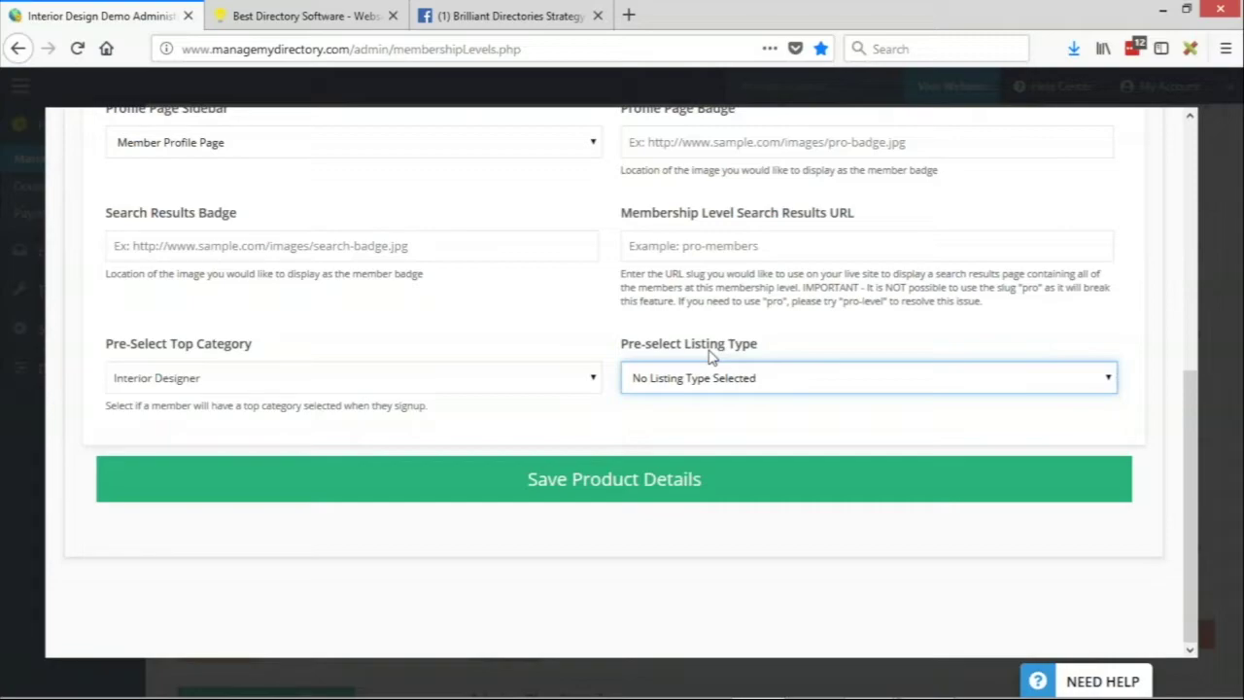
pyautogui.click(743, 387)
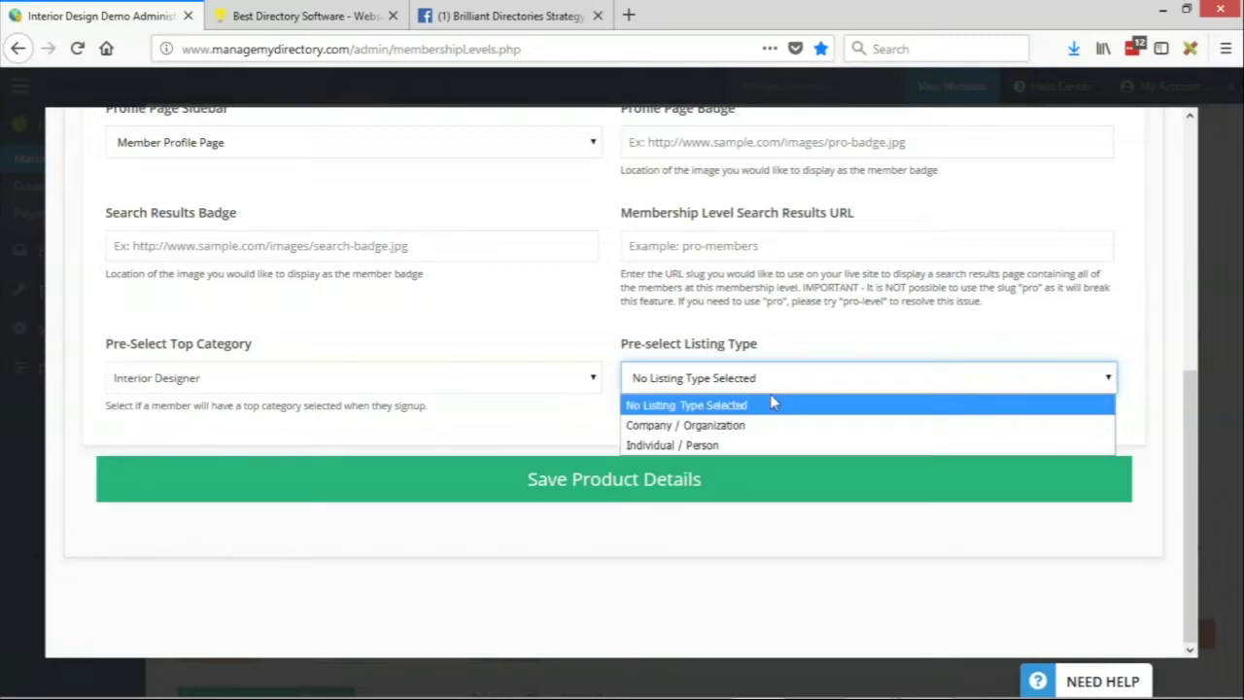
pyautogui.click(727, 427)
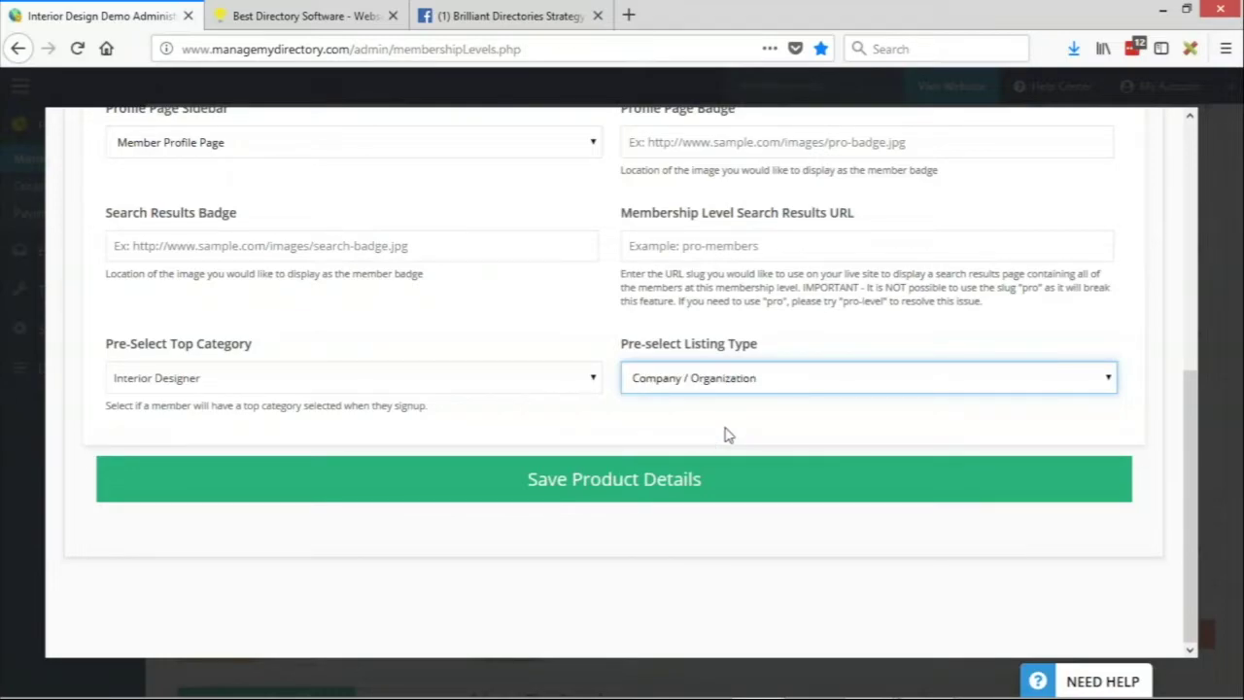
pyautogui.click(175, 384)
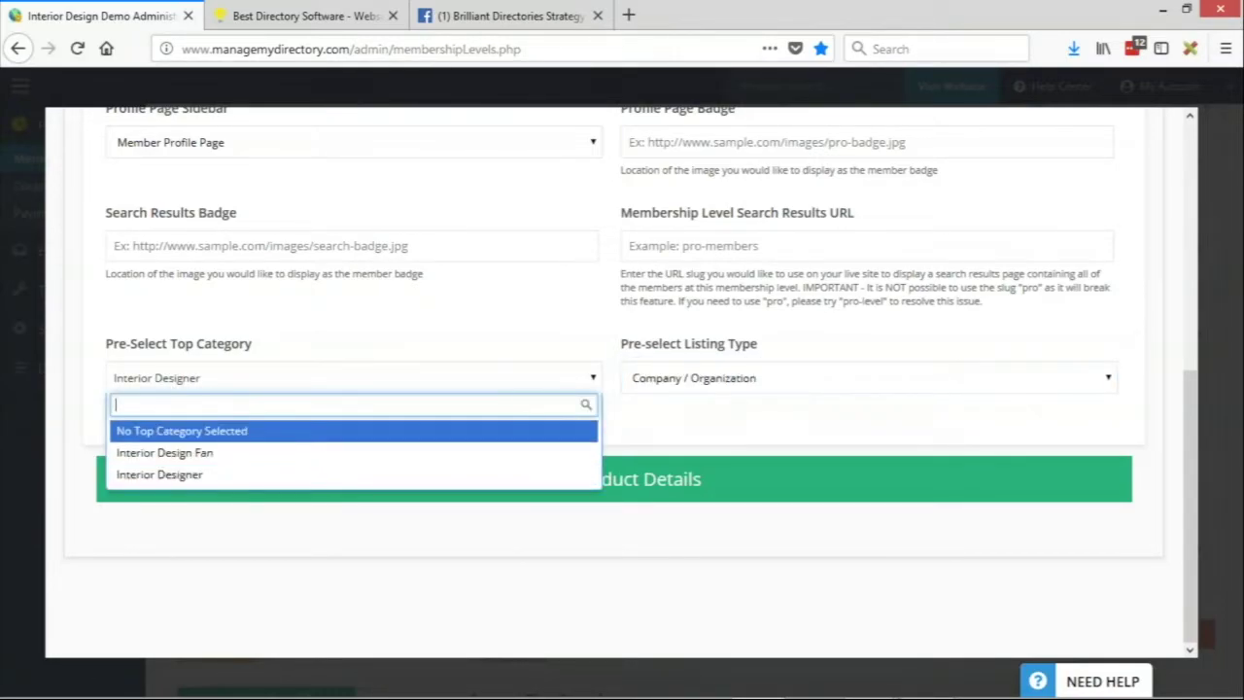
pyautogui.click(146, 476)
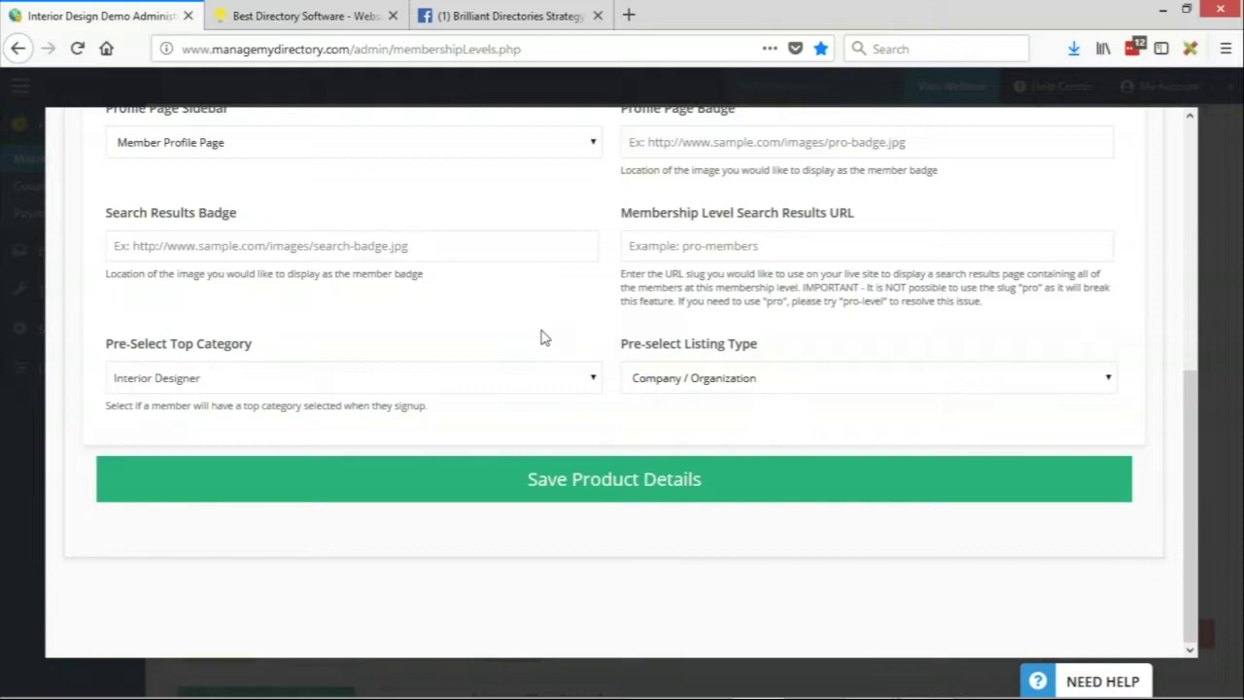
# Raise the system volume by two notches
pyautogui.press('XF86AudioRaiseVolume')
pyautogui.press('XF86AudioRaiseVolume')
pyautogui.press('XF86AudioRaiseVolume')
pyautogui.press('XF86AudioRaiseVolume')
pyautogui.press('XF86AudioRaiseVolume')
pyautogui.press('XF86AudioRaiseVolume')
pyautogui.press('XF86AudioRaiseVolume')
pyautogui.press('XF86AudioRaiseVolume')
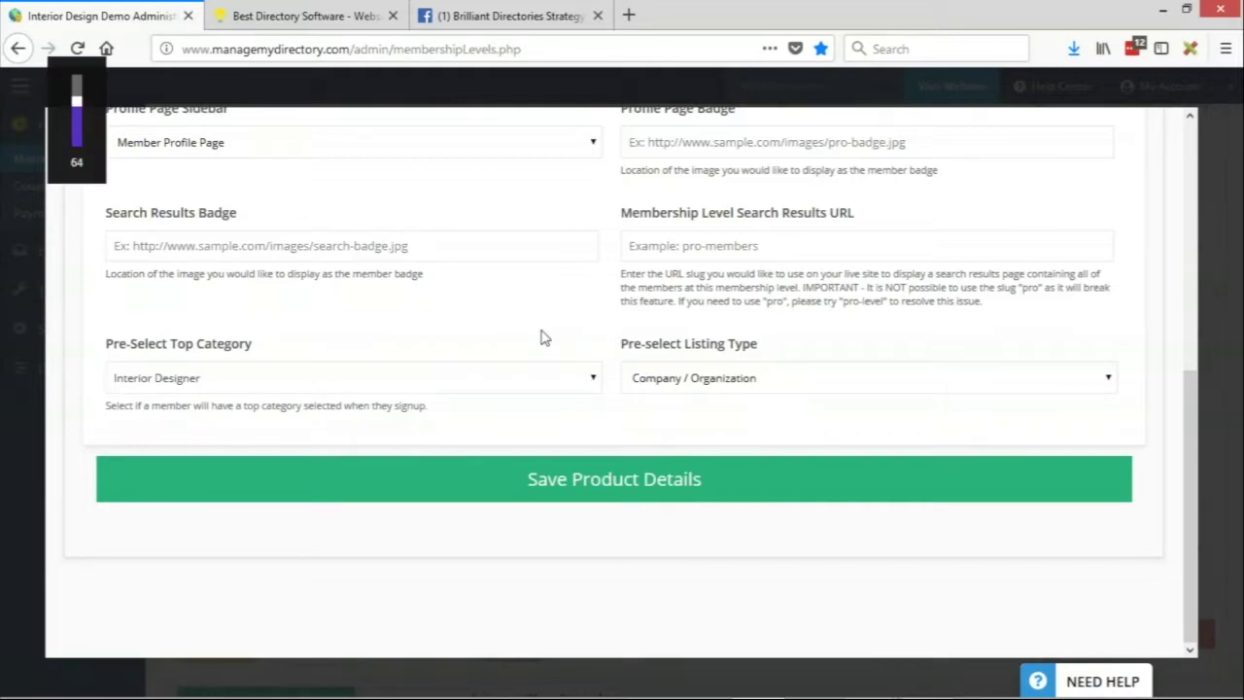
pyautogui.press('XF86AudioRaiseVolume')
pyautogui.press('XF86AudioRaiseVolume')
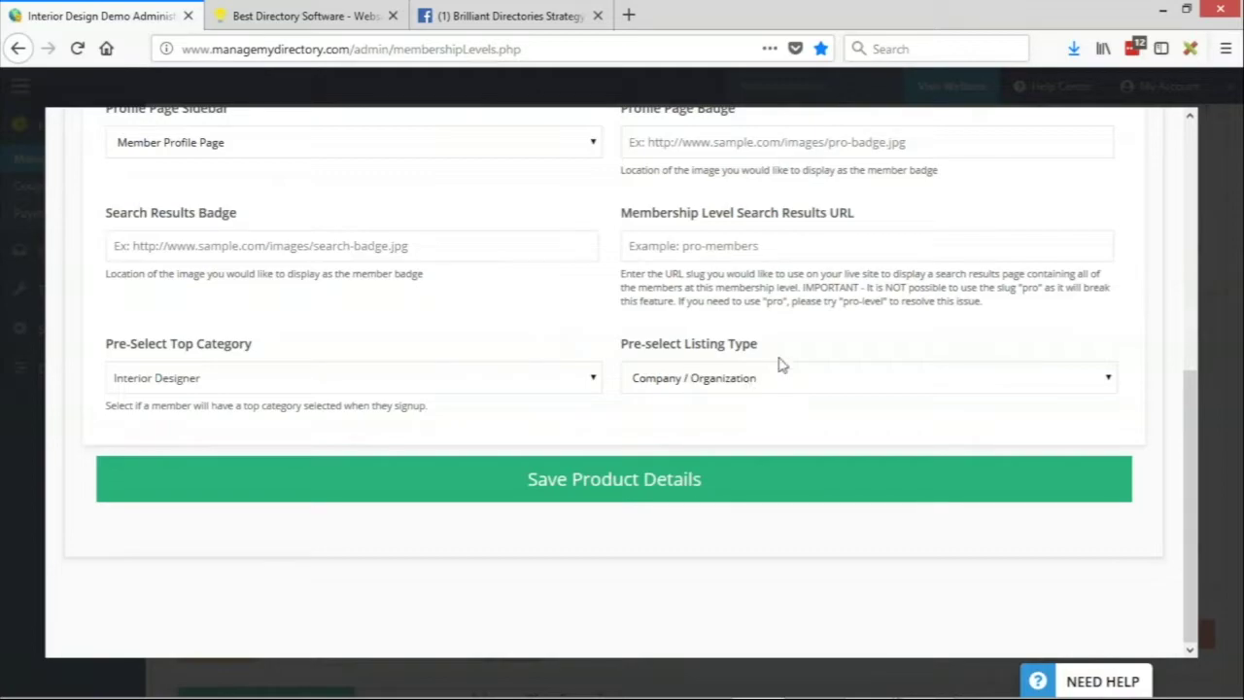
pyautogui.moveTo(1225, 65)
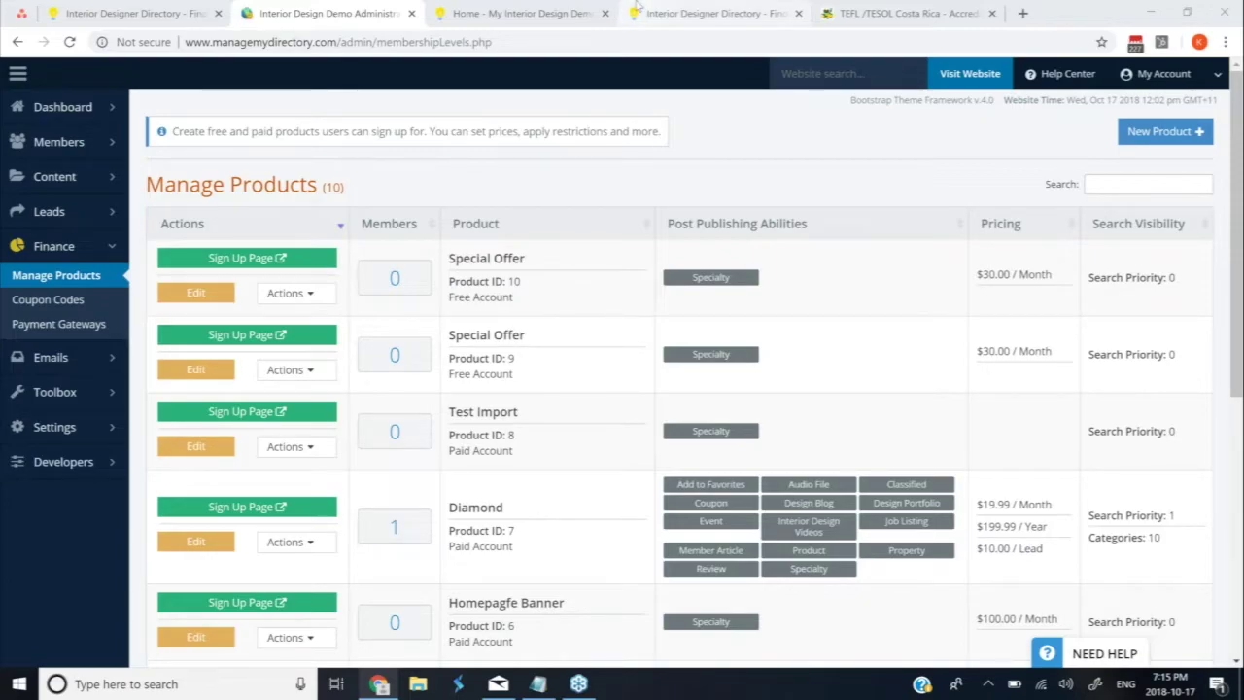
pyautogui.click(547, 22)
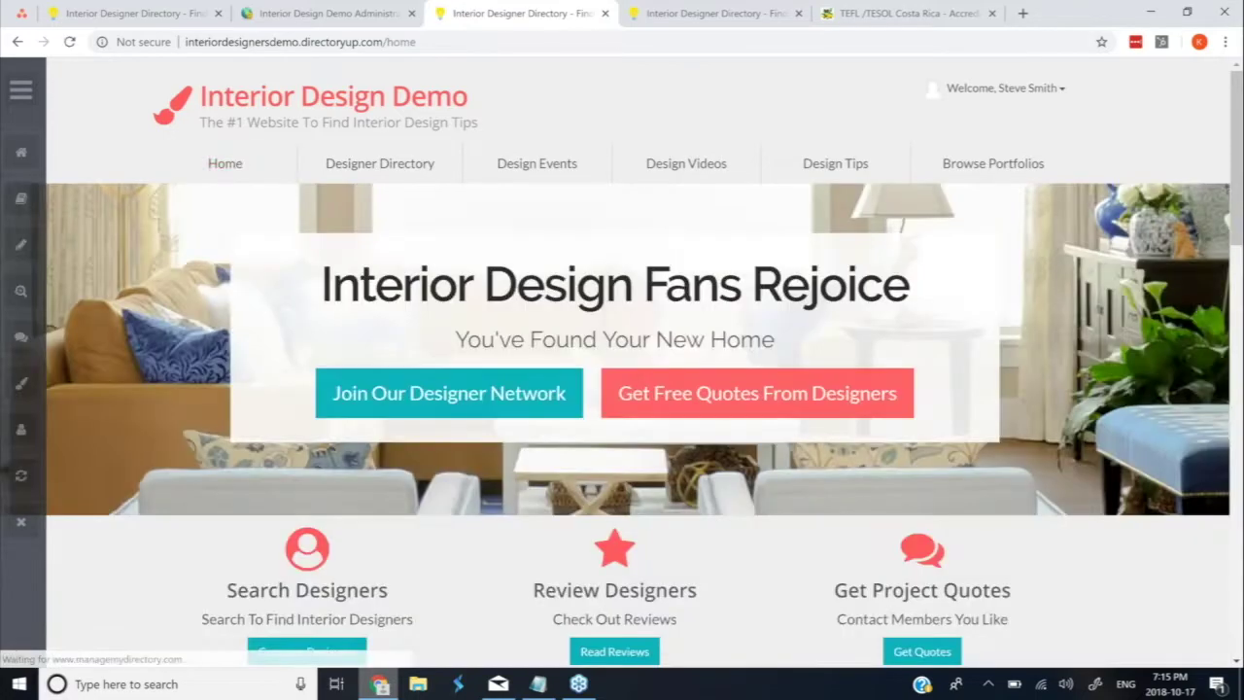
pyautogui.scroll(-1, 200, 359)
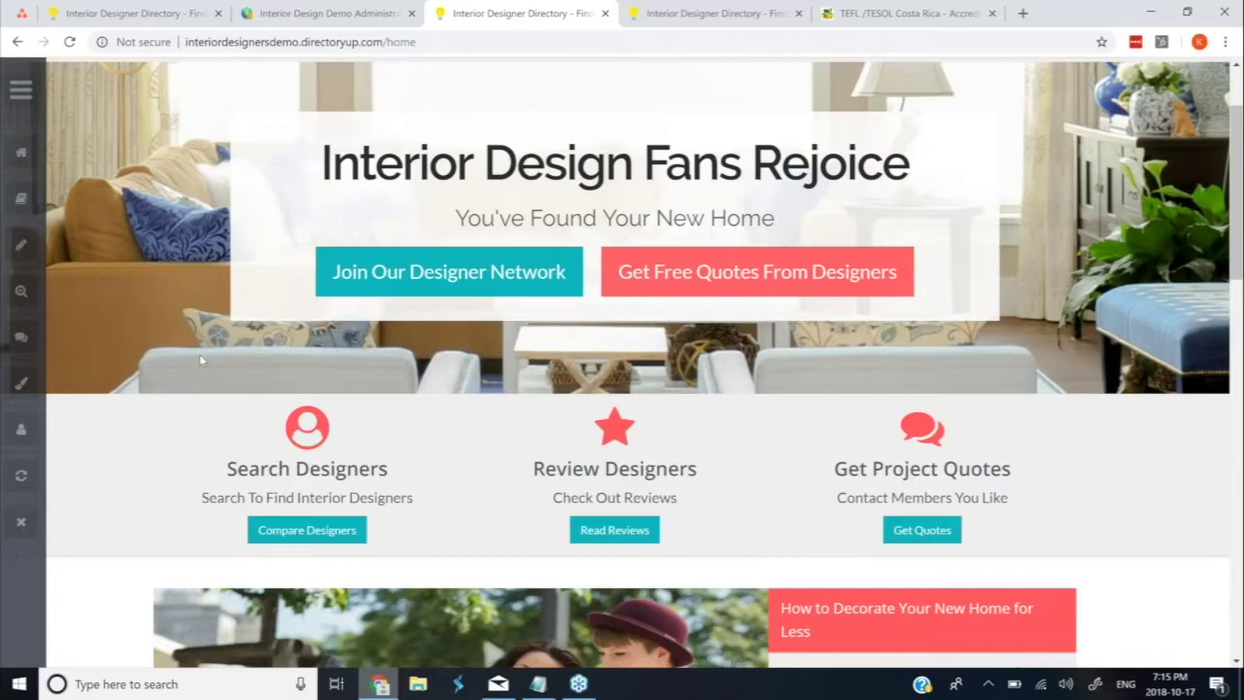
pyautogui.scroll(1, 201, 360)
pyautogui.scroll(1, 200, 361)
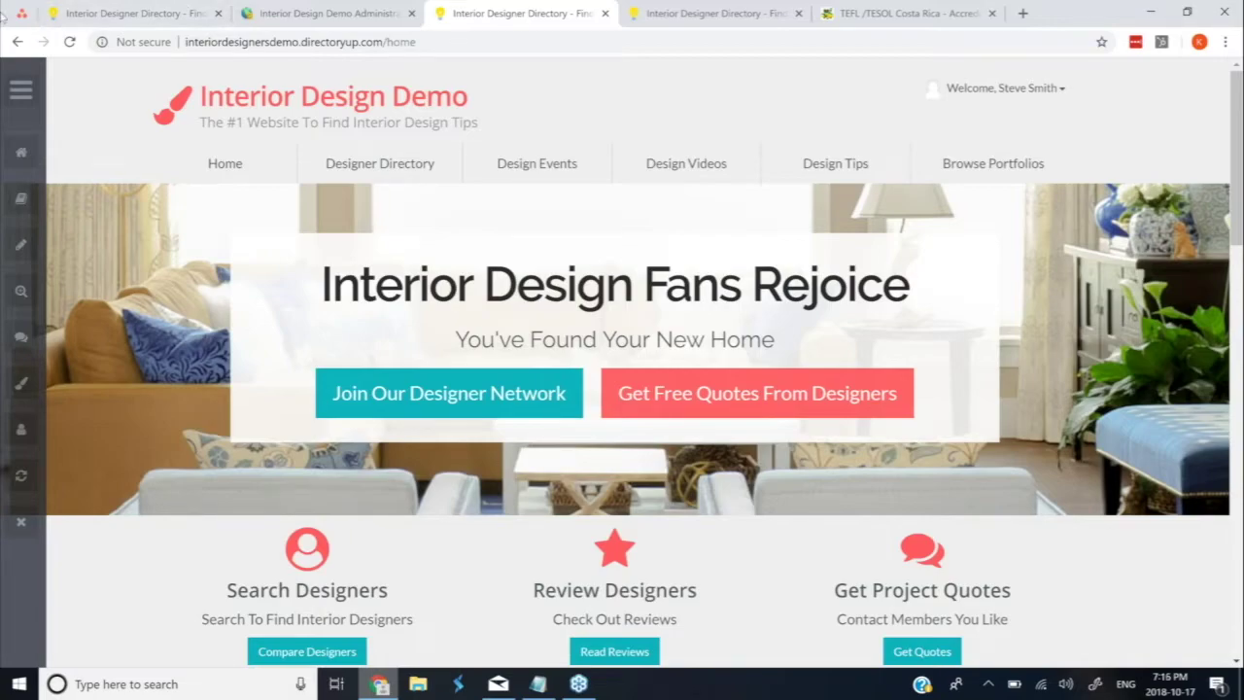
pyautogui.hotkey('ctrl', 'shift', 'Tab')
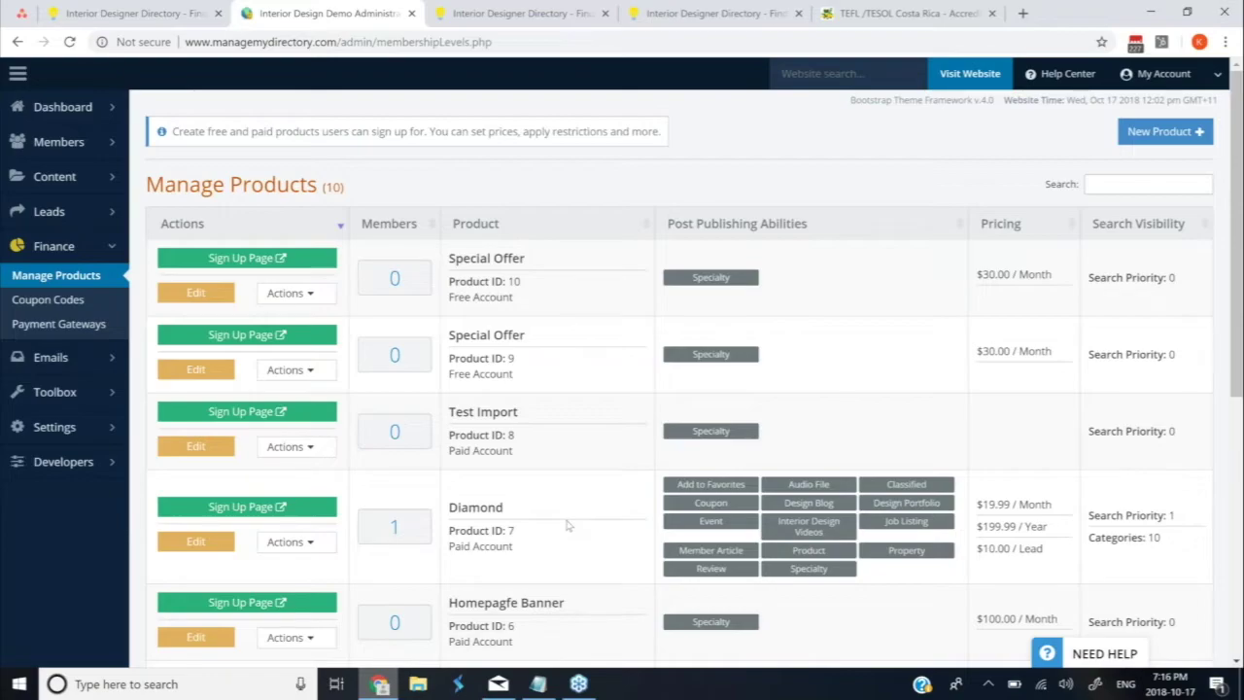
pyautogui.scroll(-1, 569, 525)
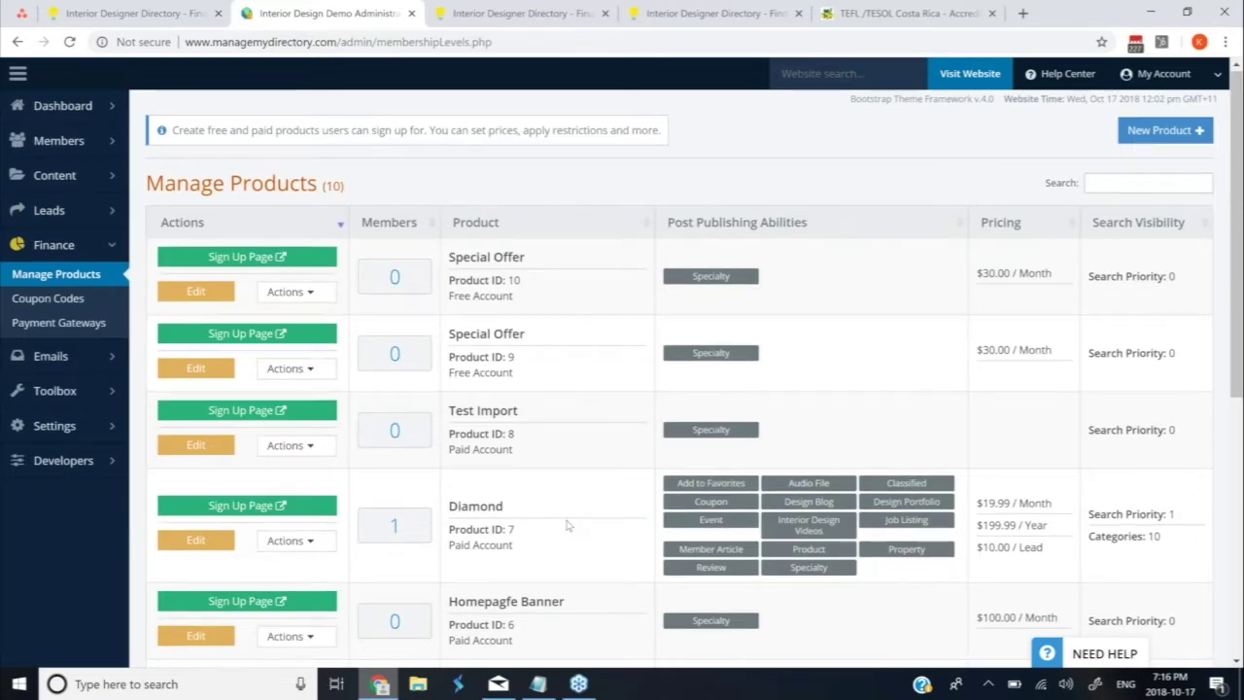
pyautogui.scroll(-1, 569, 525)
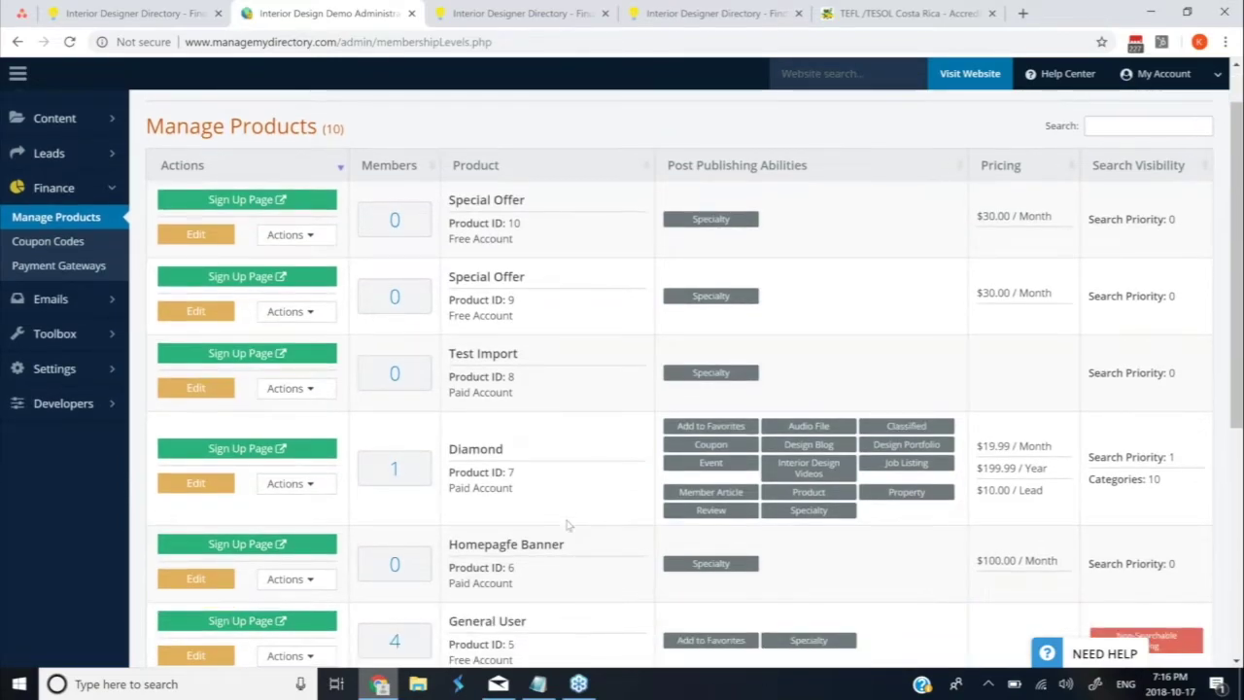
pyautogui.scroll(-1, 569, 524)
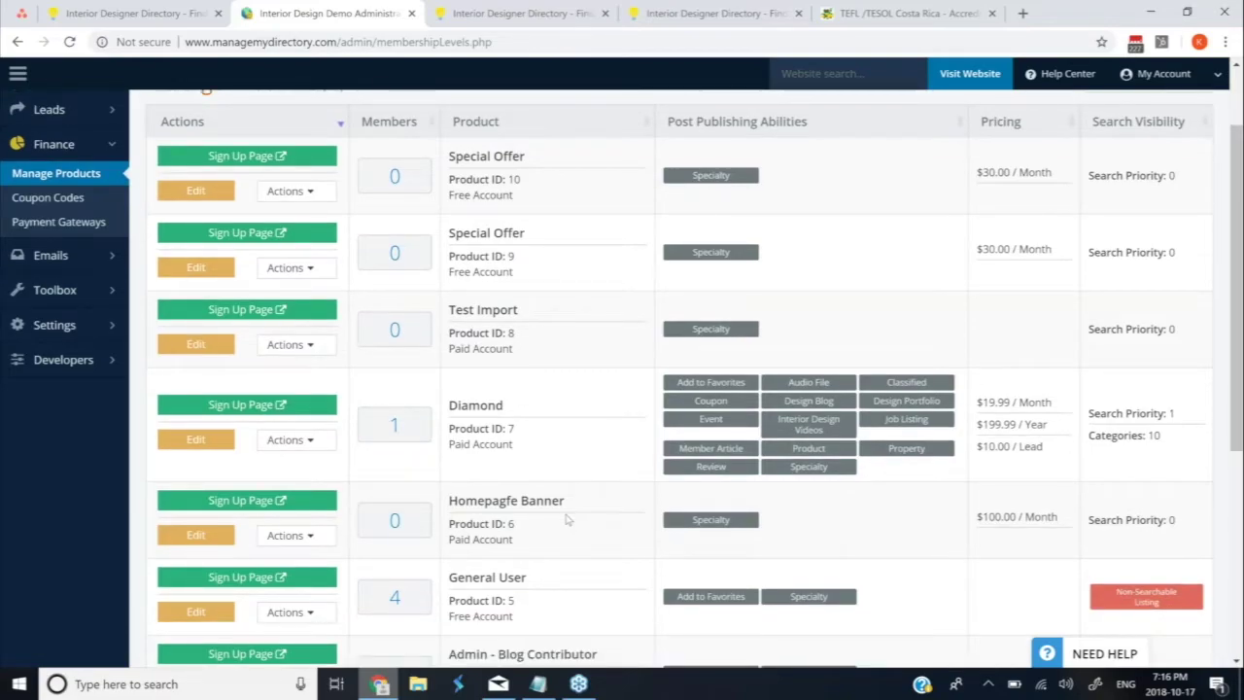
pyautogui.scroll(-1, 568, 520)
pyautogui.click(176, 568)
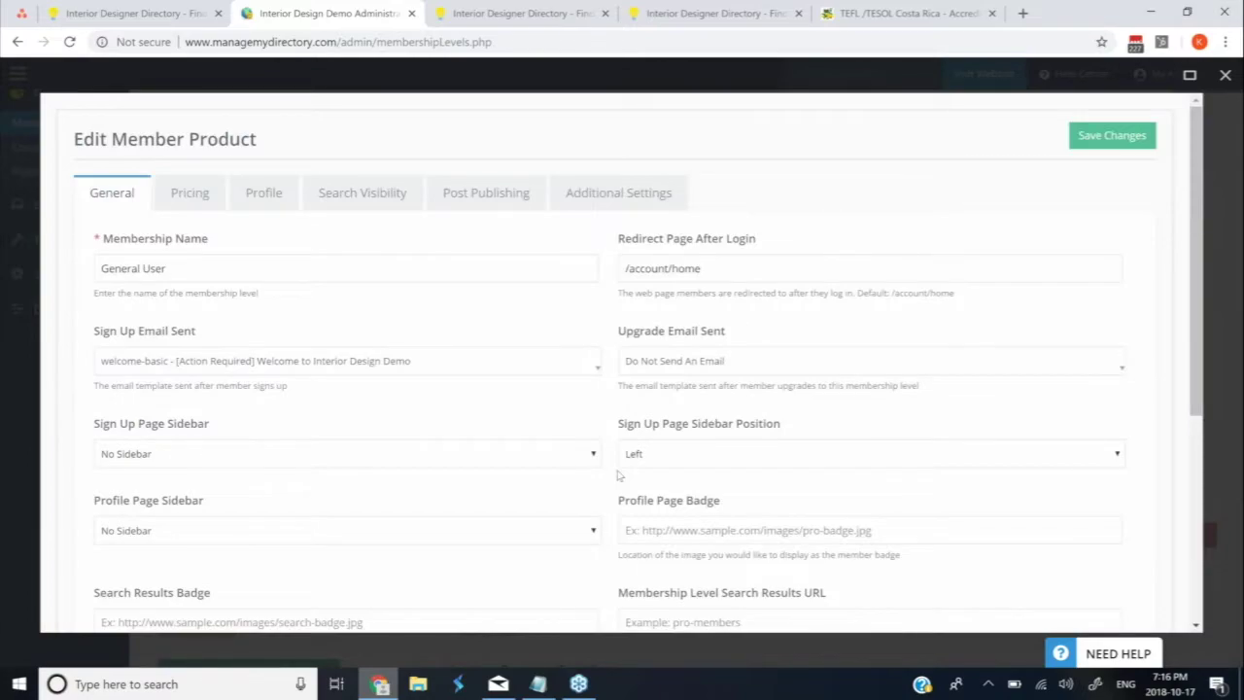
pyautogui.scroll(-4, 291, 387)
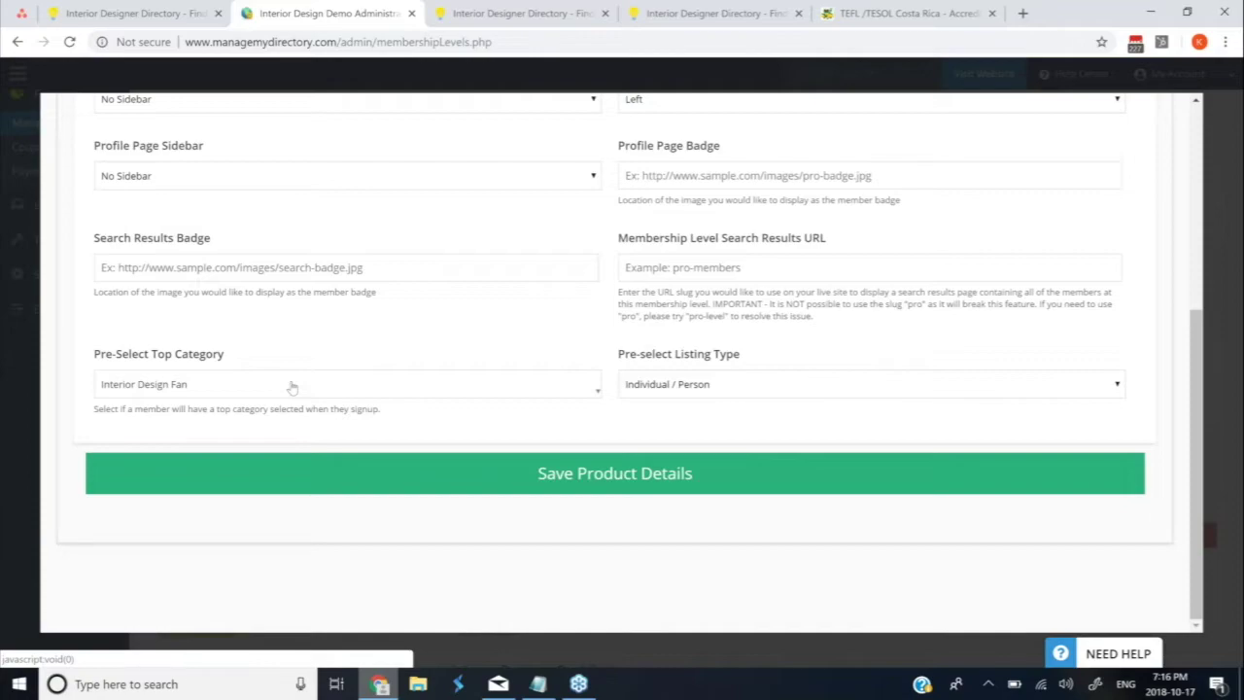
pyautogui.click(21, 414)
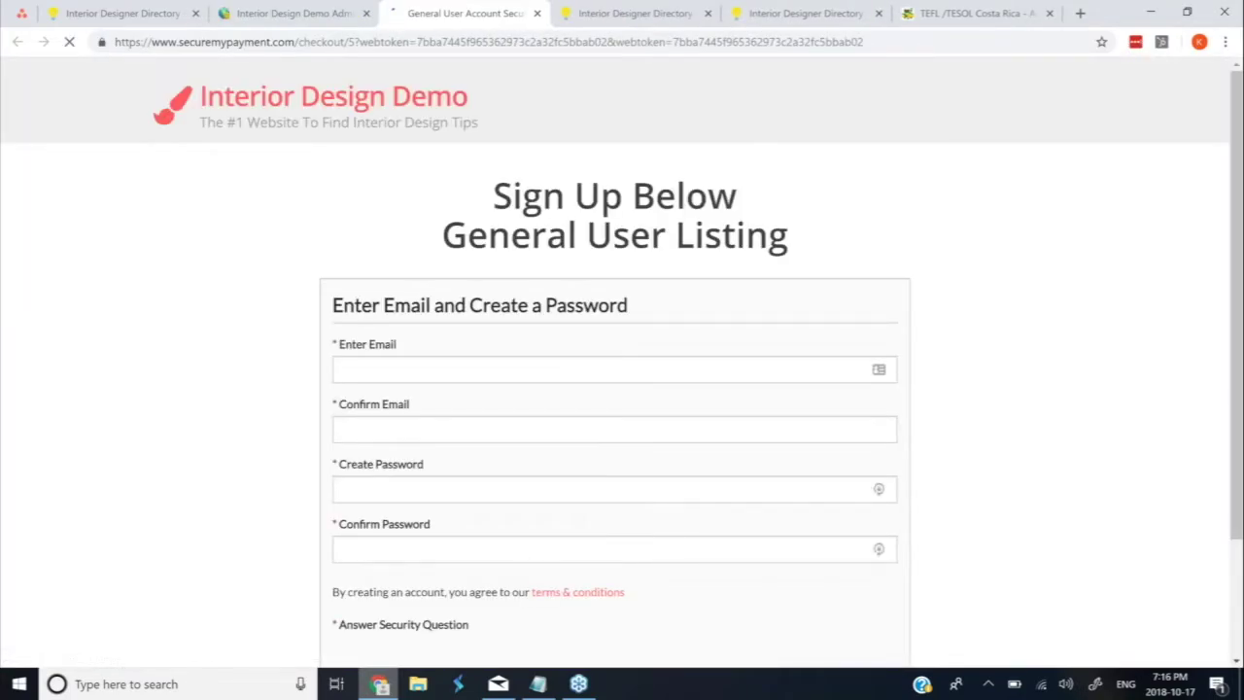
# Enter the test e-mail address in Enter Email and copy it into Confirm Email
pyautogui.click(519, 366)
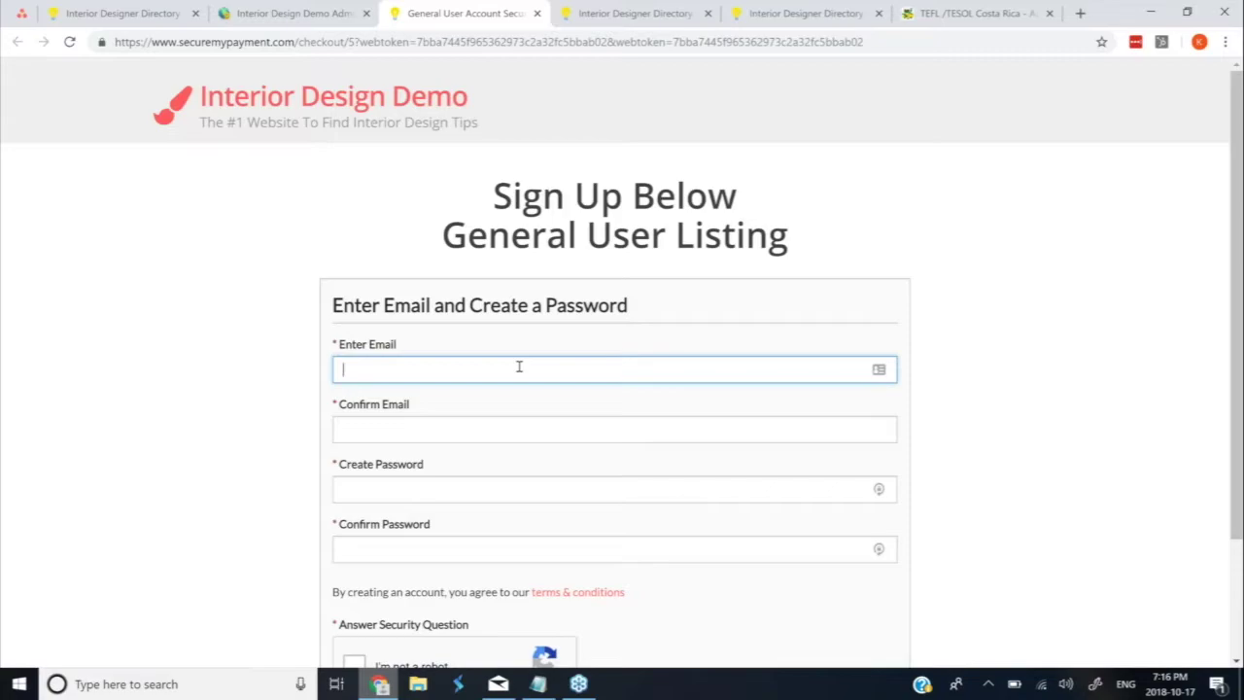
pyautogui.write('test5555')
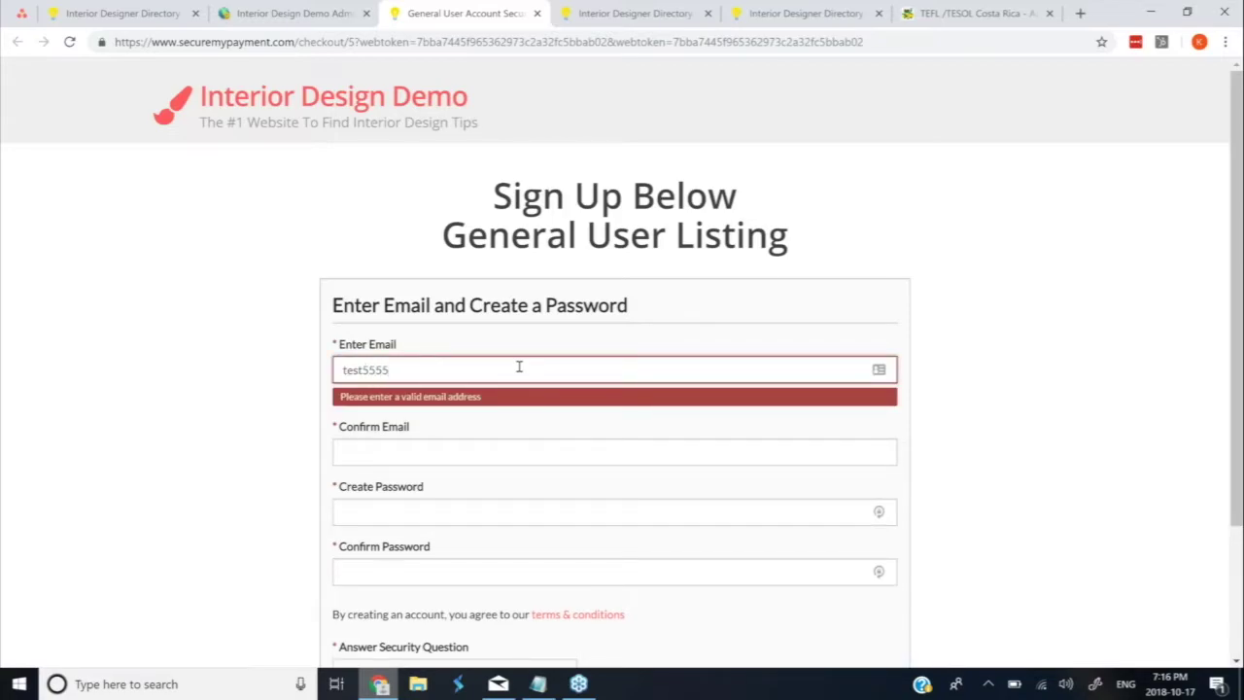
pyautogui.write('@test.com')
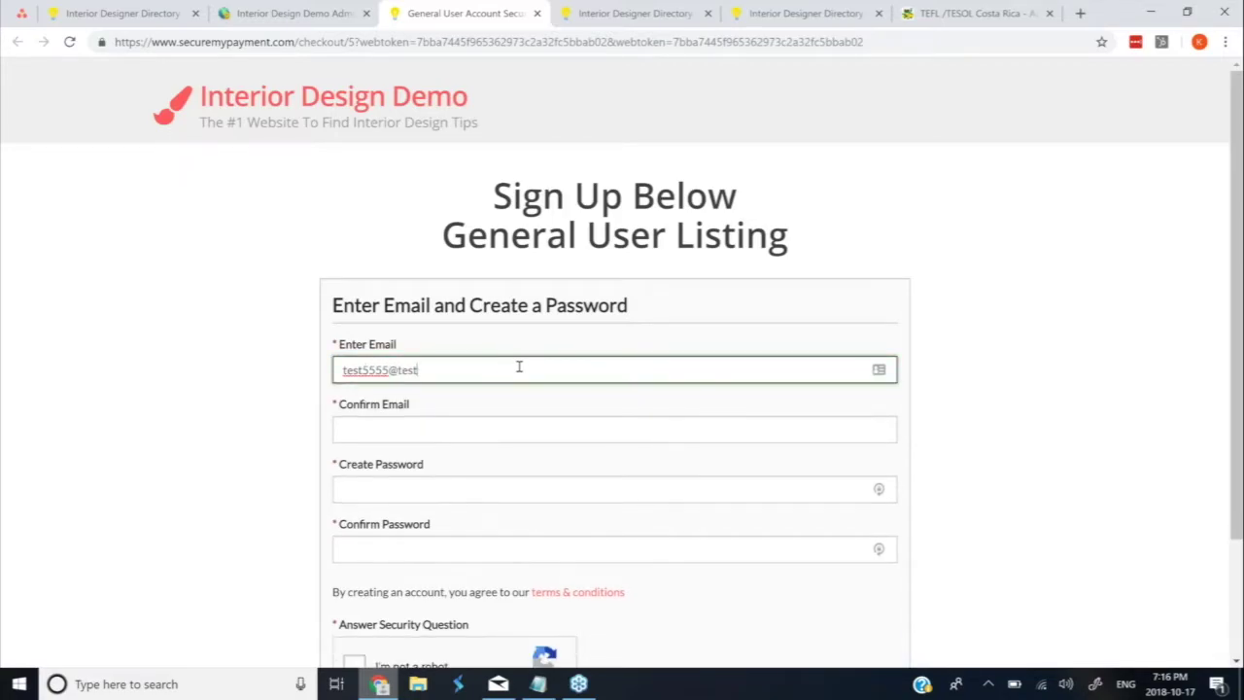
pyautogui.hotkey('ctrl', 'a')
pyautogui.hotkey('ctrl', 'c')
pyautogui.press('Tab')
pyautogui.hotkey('ctrl', 'v')
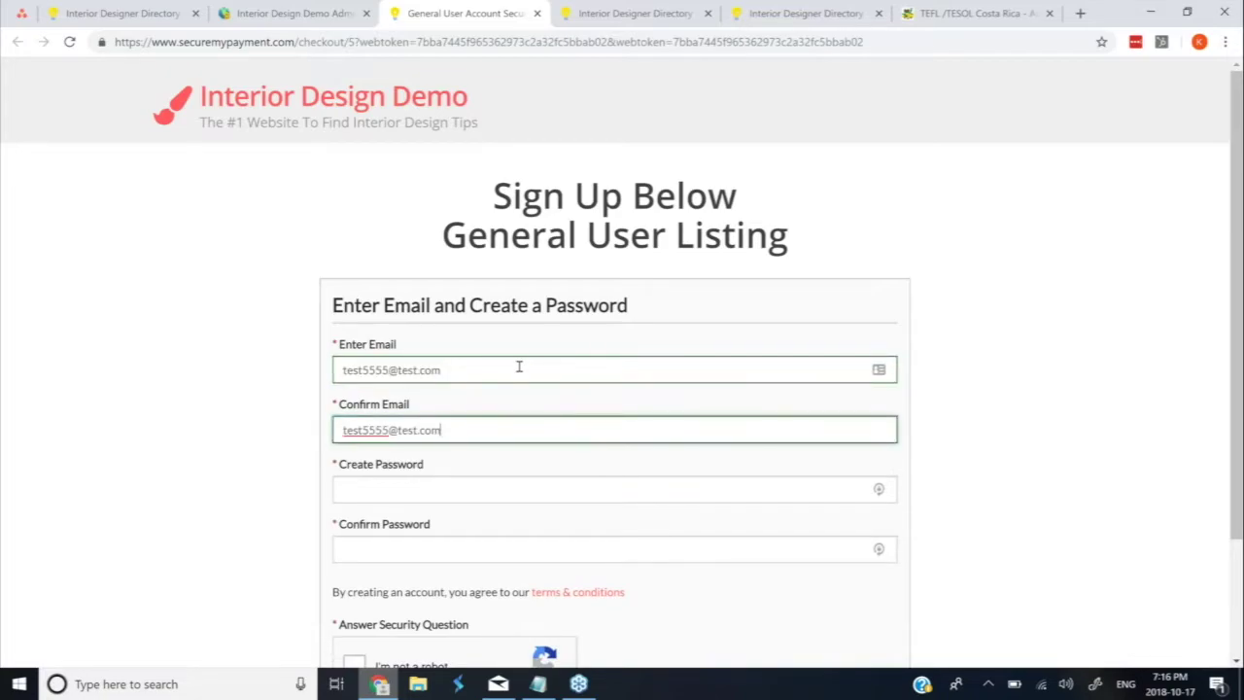
# Type the account password in Create and Confirm Password, then return to the admin tab
pyautogui.press('Tab')
pyautogui.write('test5555')
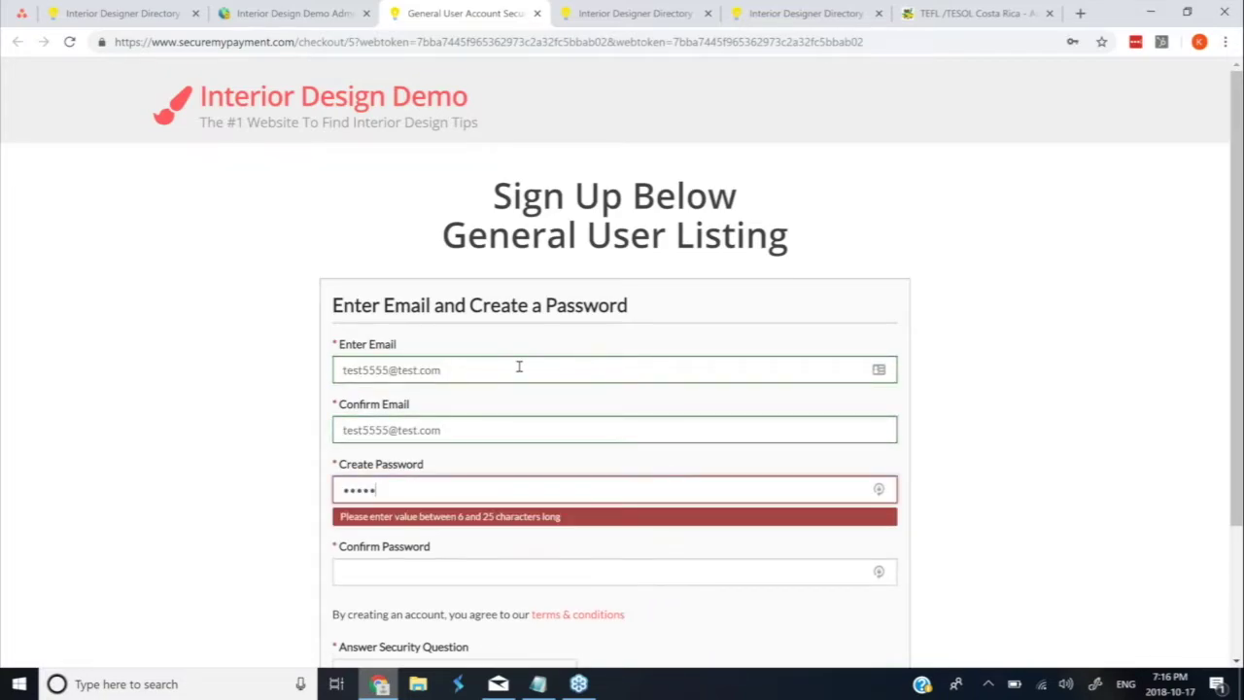
pyautogui.press('Tab')
pyautogui.write('test5')
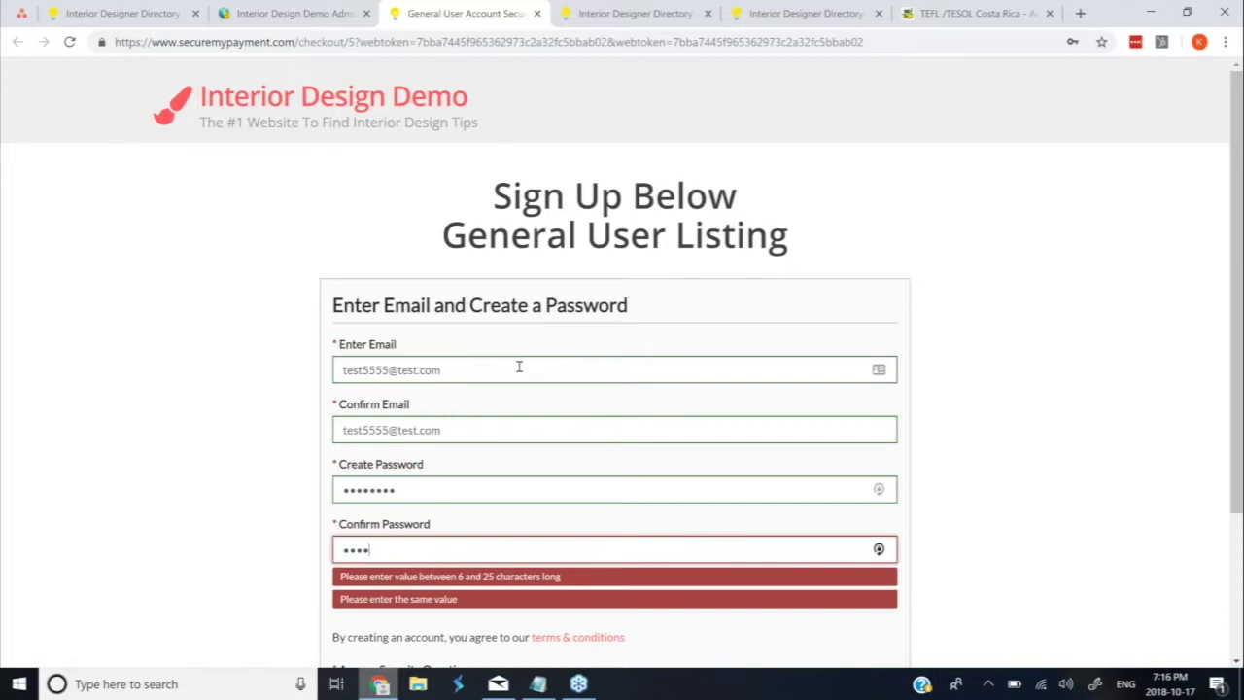
pyautogui.write('555')
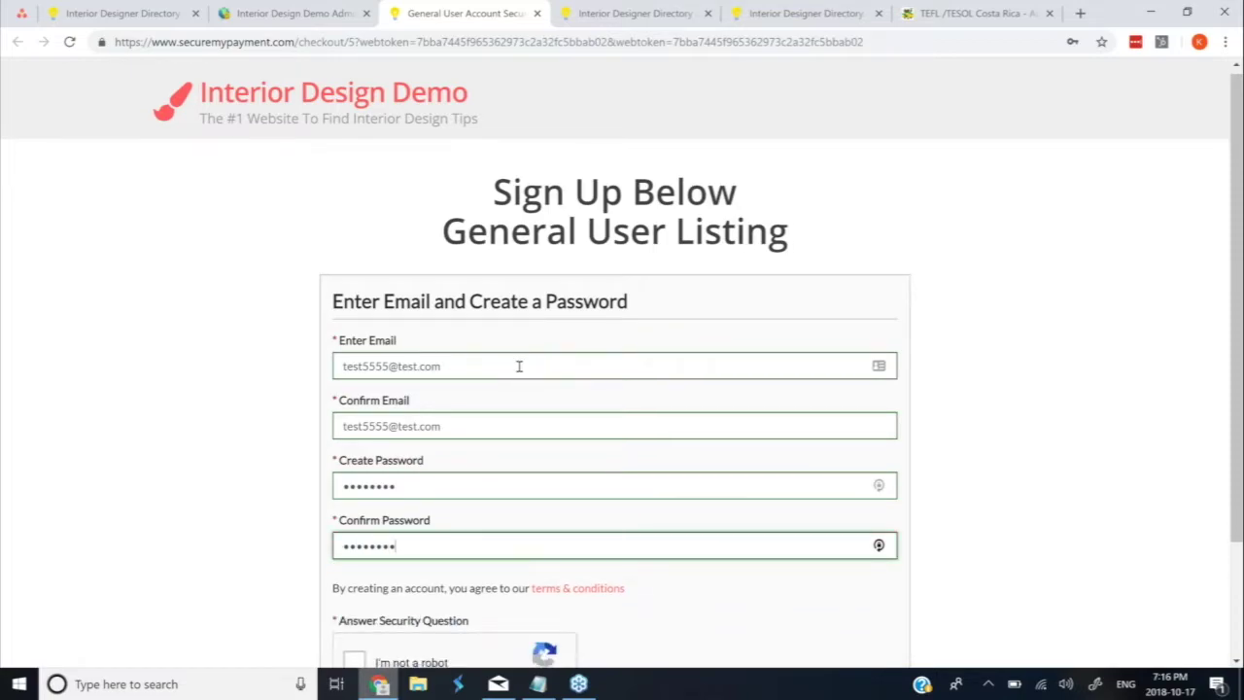
pyautogui.scroll(-2, 516, 361)
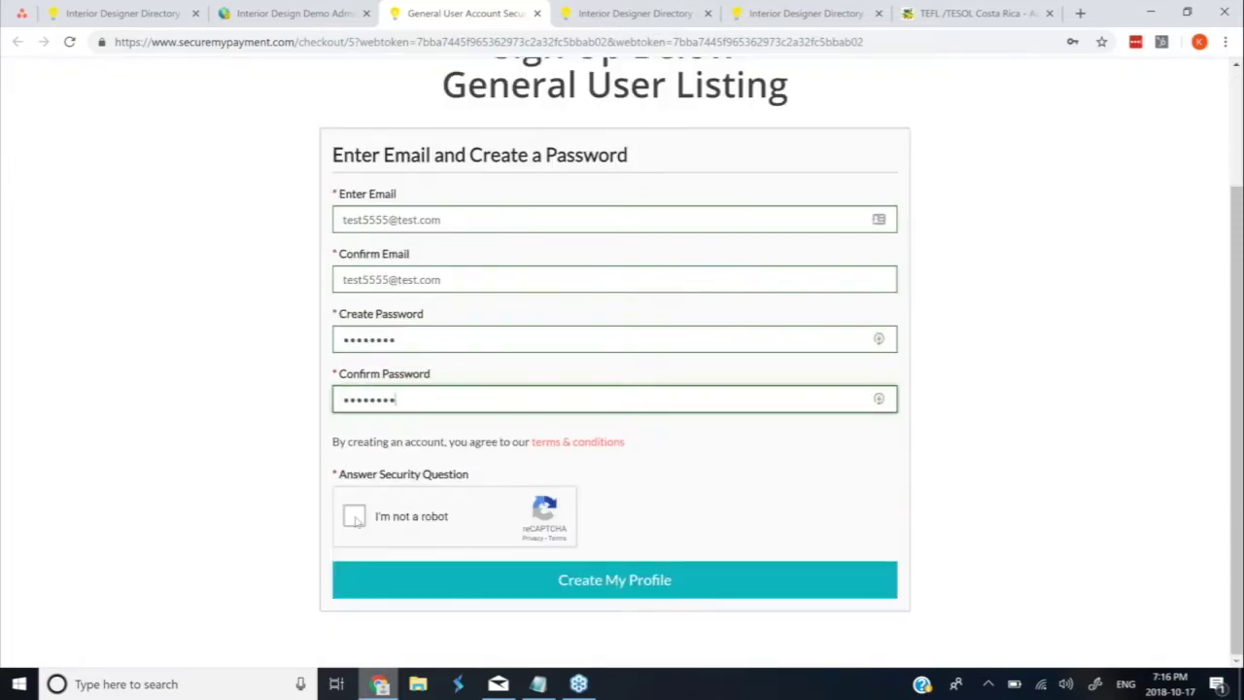
pyautogui.click(299, 13)
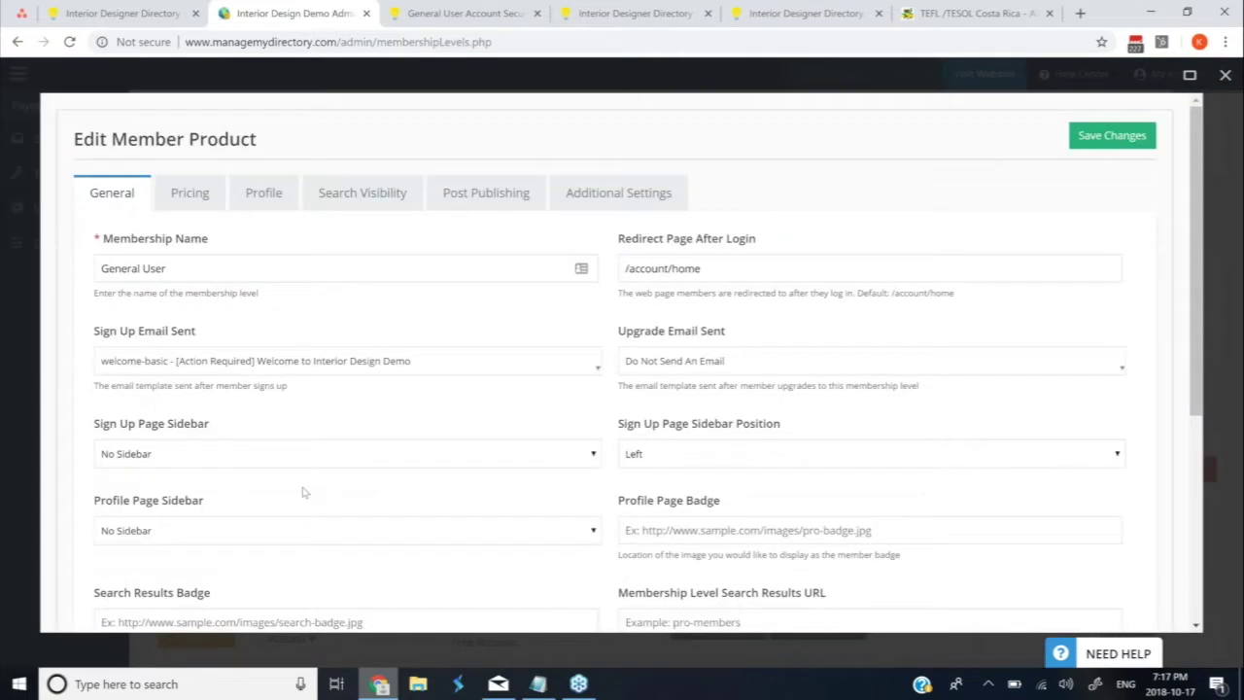
# Scroll the General User product to its Interior Design Fan top category, then return to sign-up
pyautogui.scroll(-1, 419, 419)
pyautogui.scroll(-2, 419, 419)
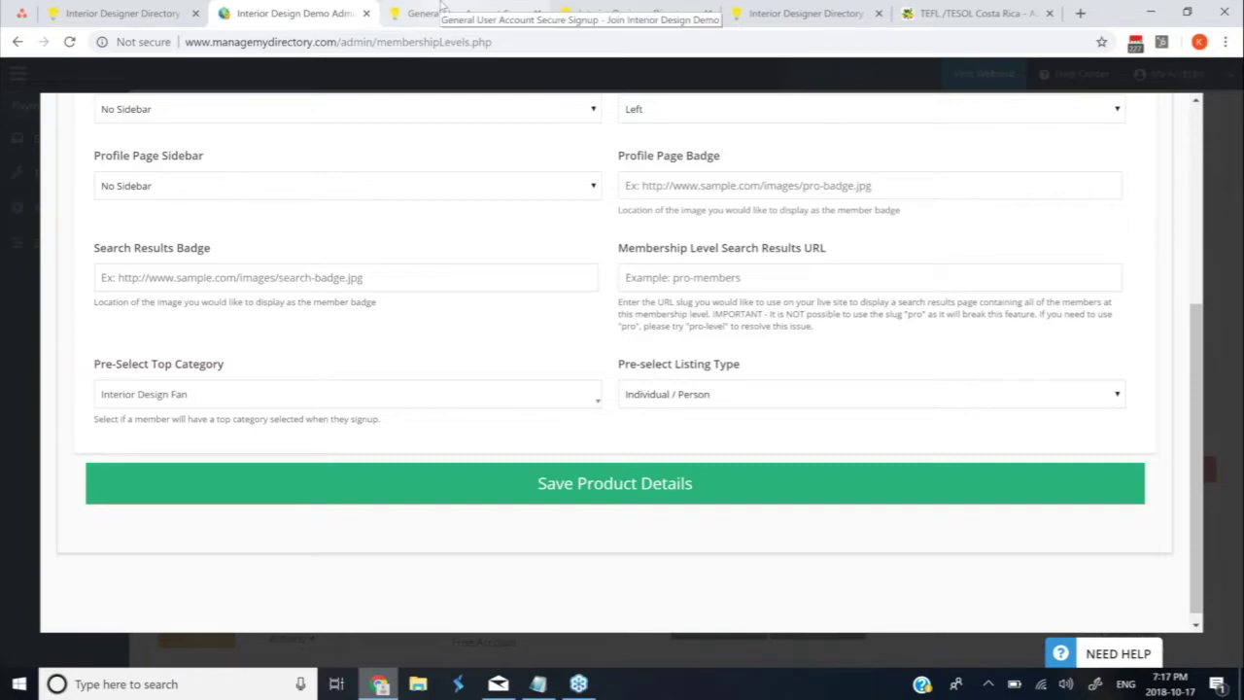
pyautogui.click(442, 6)
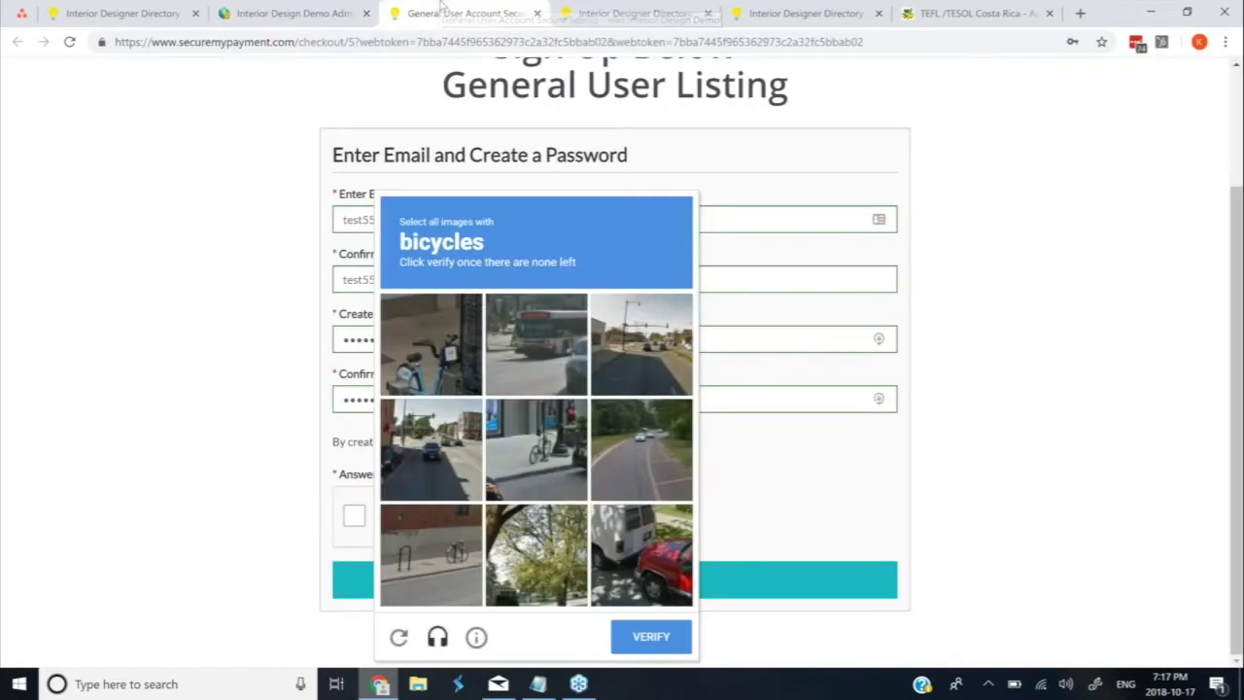
# Pass the bicycle image challenge, create the member profile and continue into the account
pyautogui.click(446, 336)
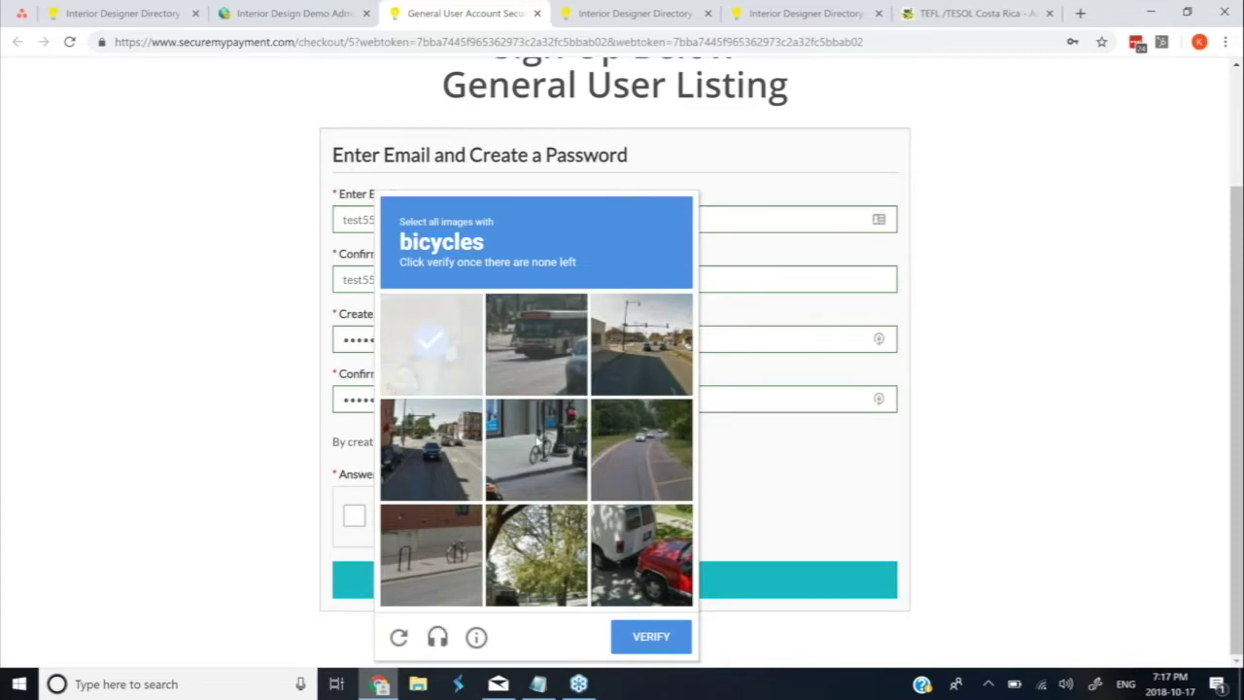
pyautogui.click(534, 447)
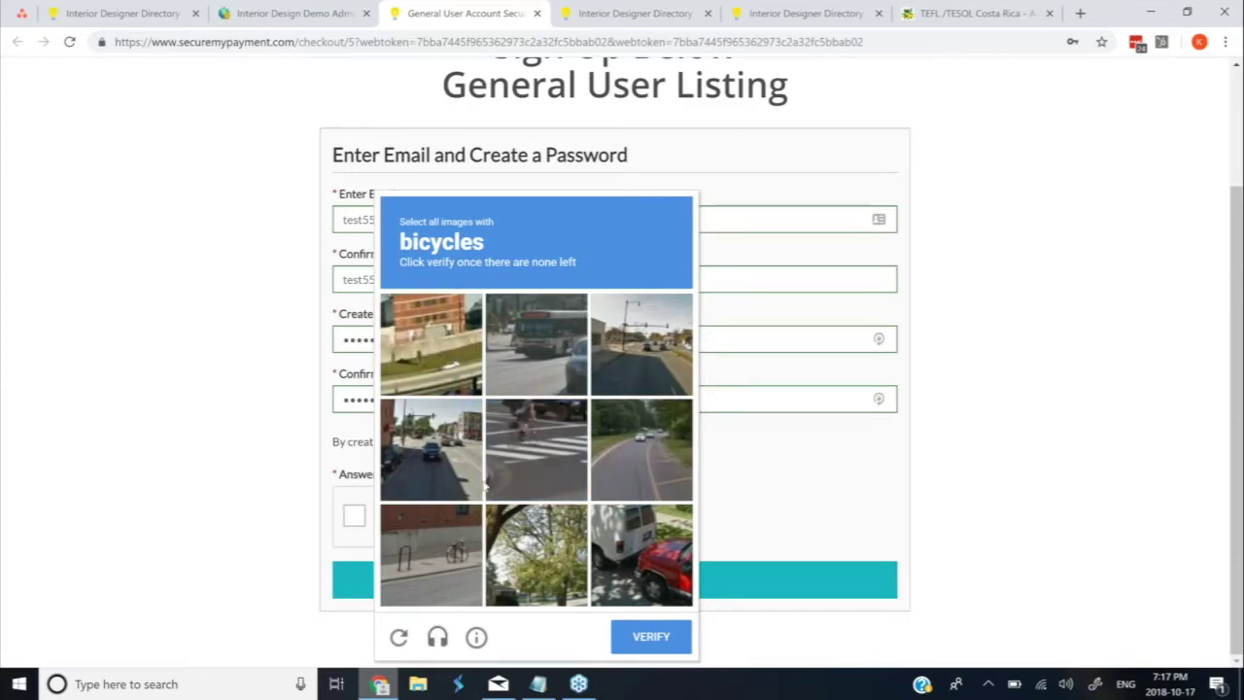
pyautogui.click(442, 551)
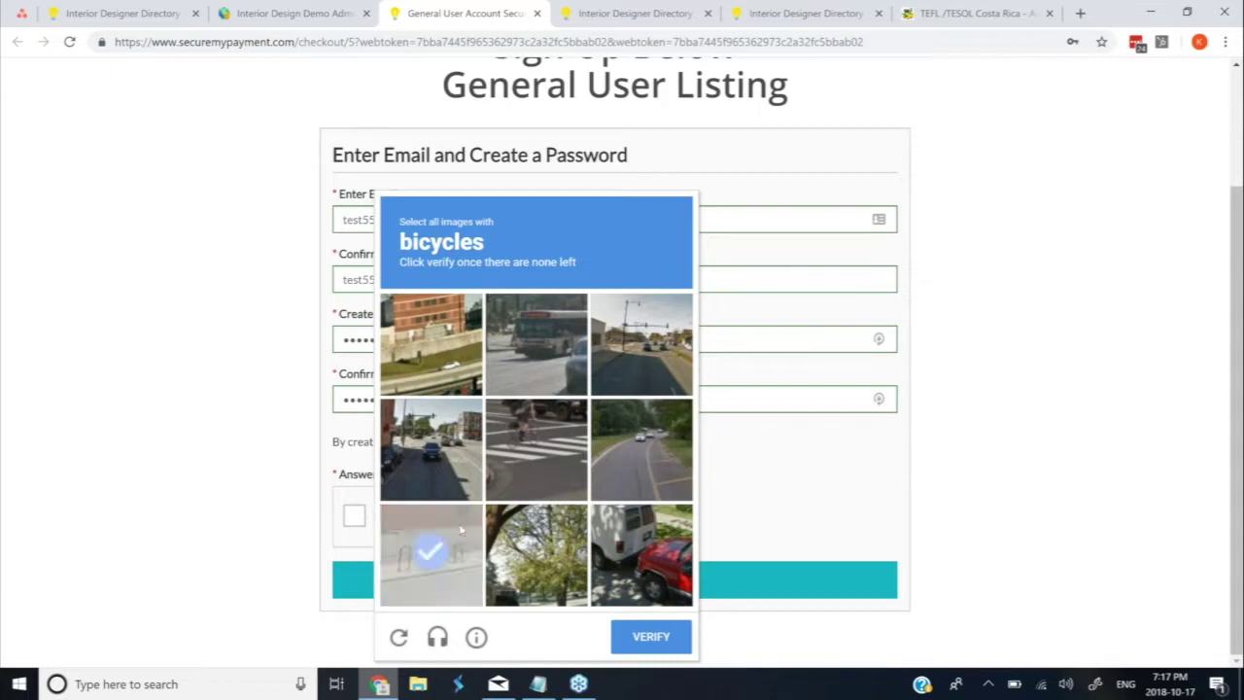
pyautogui.click(529, 461)
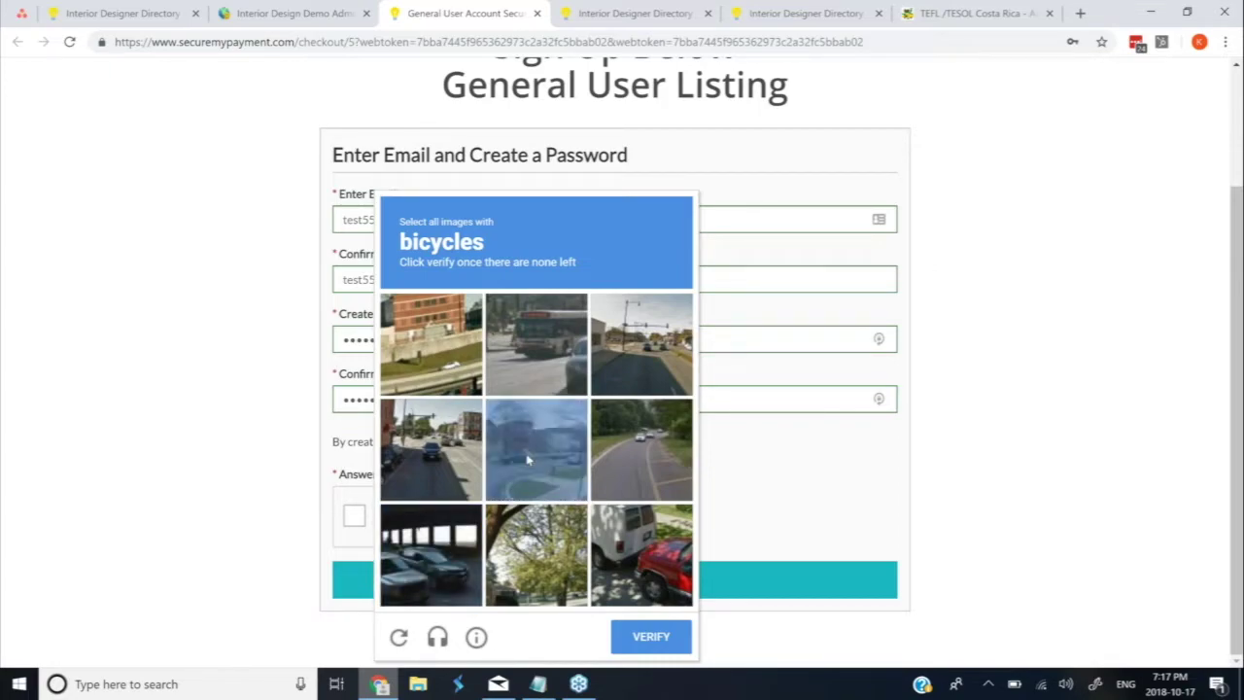
pyautogui.click(651, 636)
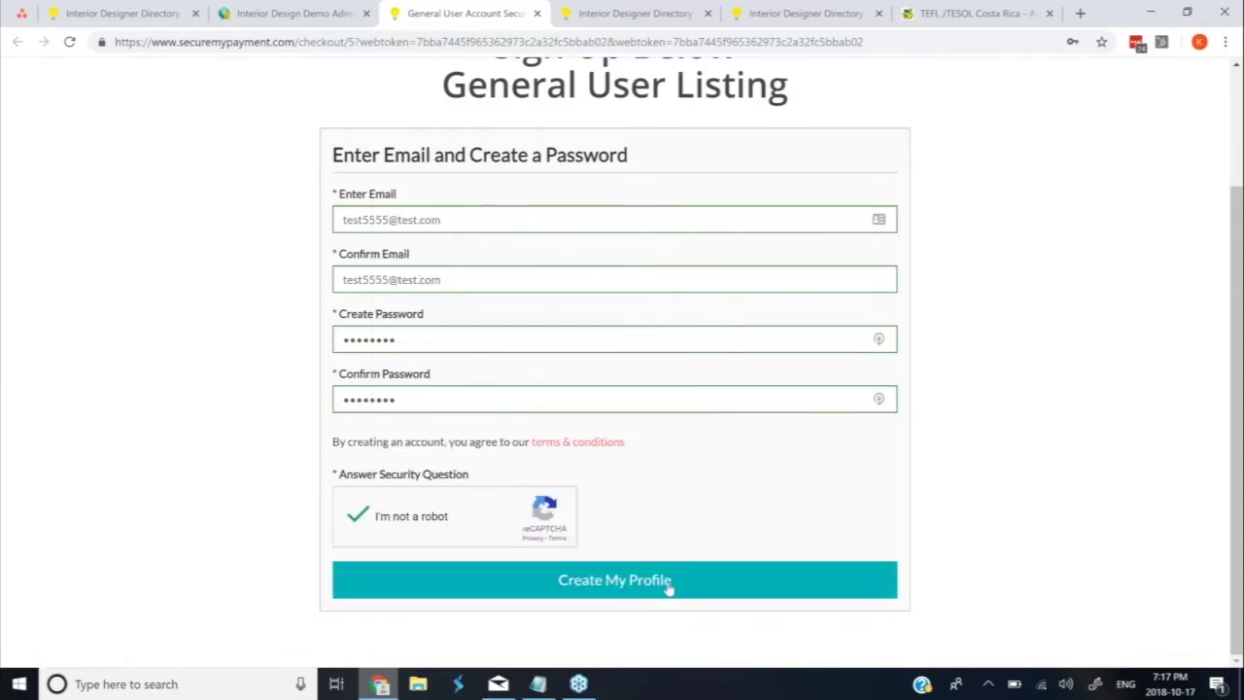
pyautogui.click(655, 580)
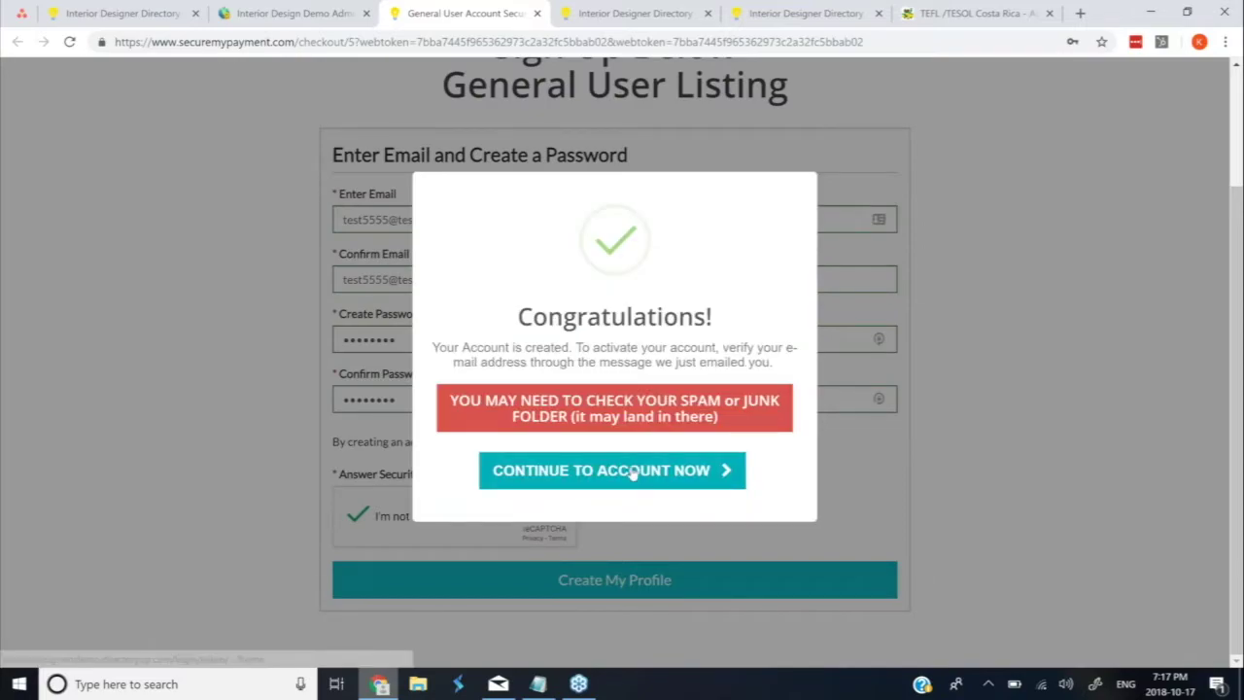
pyautogui.click(632, 473)
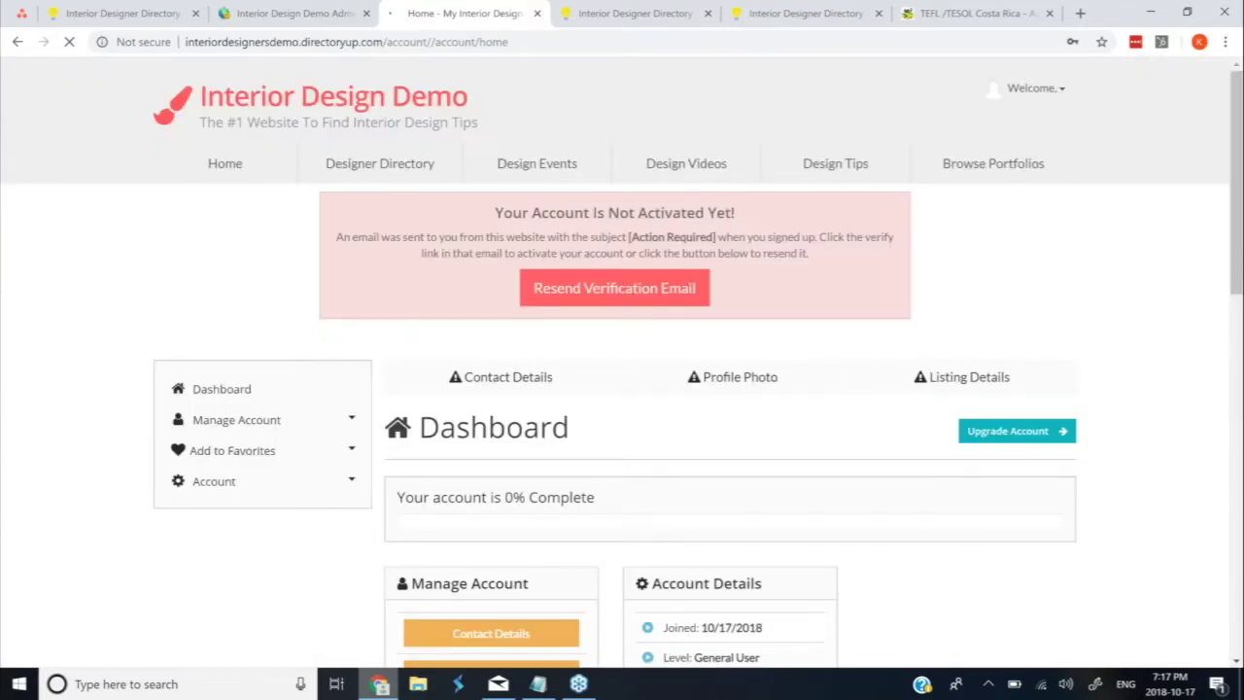
# Fill in the member's first name, last name and company name on the Contact Details form
pyautogui.scroll(-1, 632, 466)
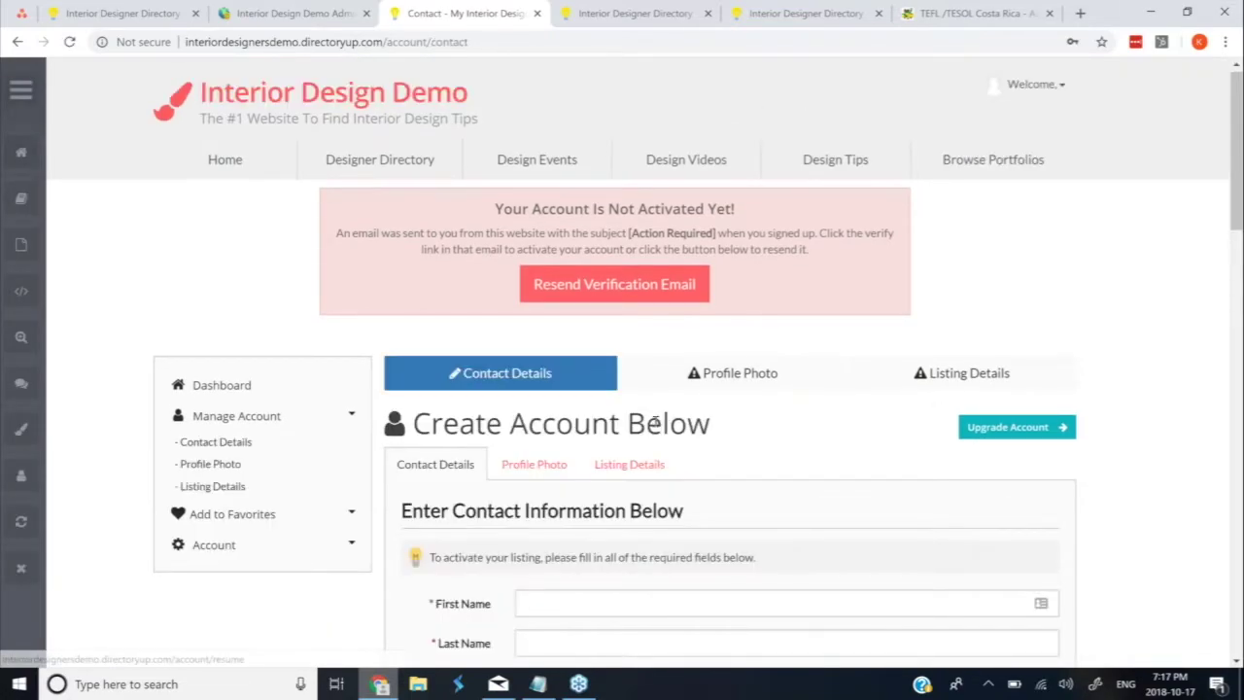
pyautogui.scroll(-4, 655, 422)
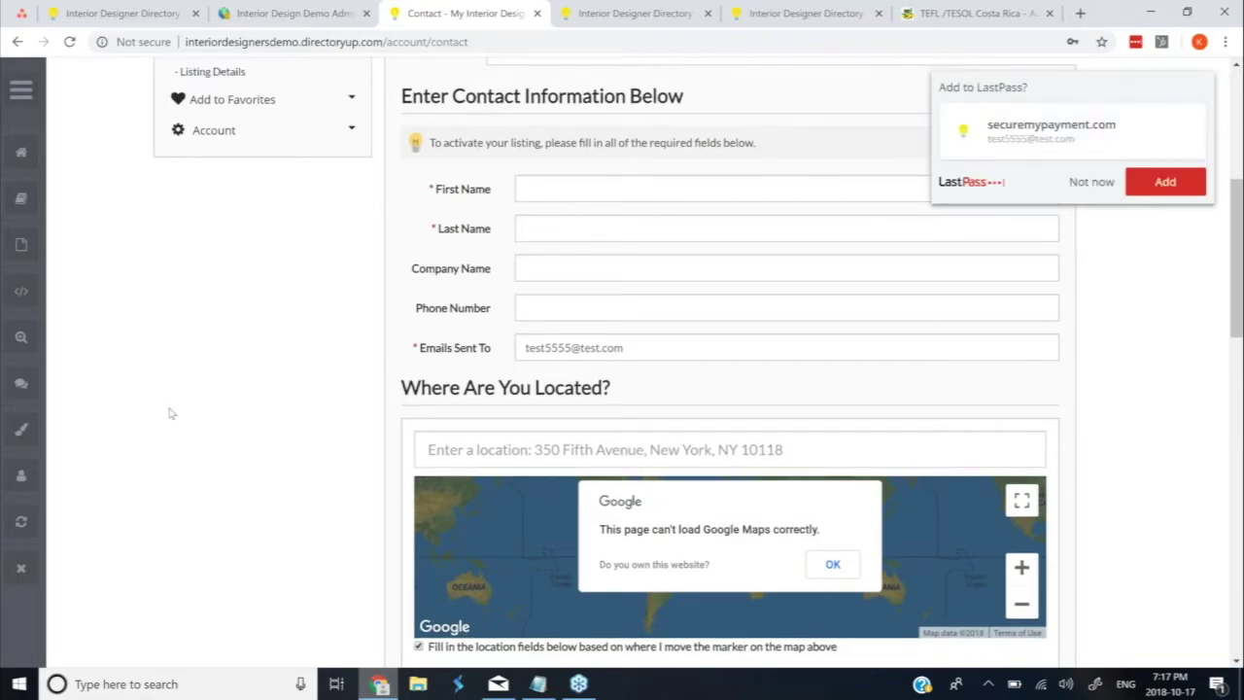
pyautogui.scroll(-4, 169, 413)
pyautogui.scroll(3, 169, 413)
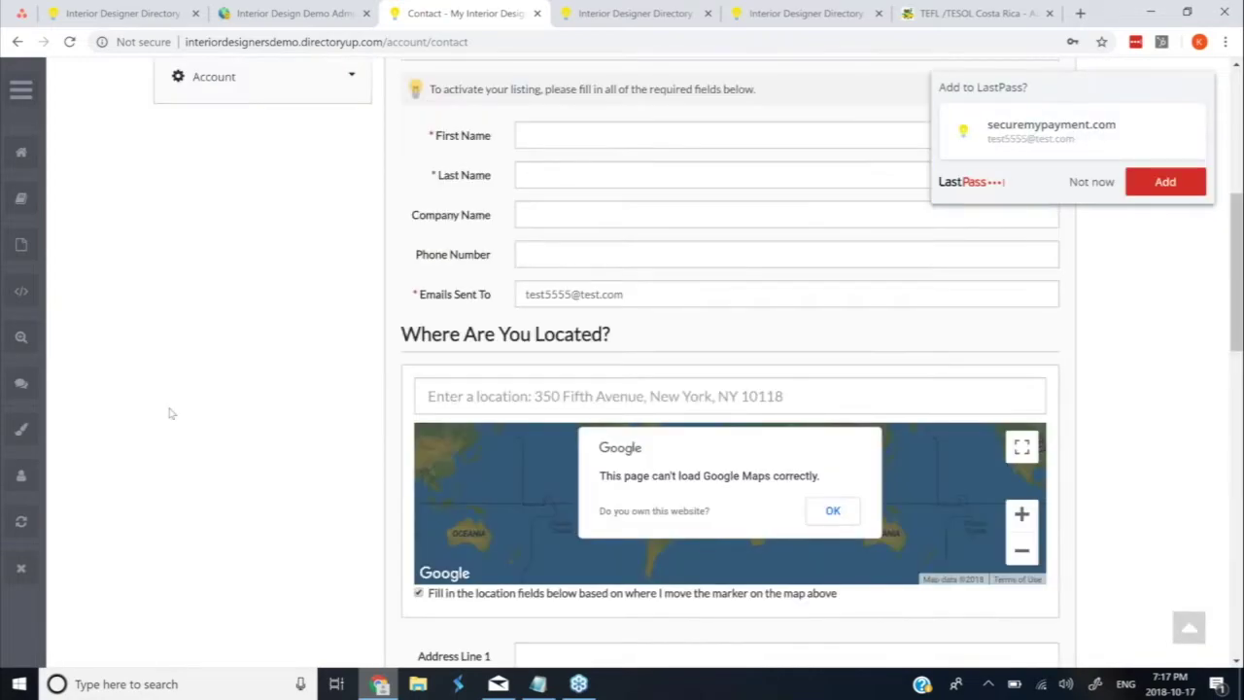
pyautogui.scroll(4, 169, 413)
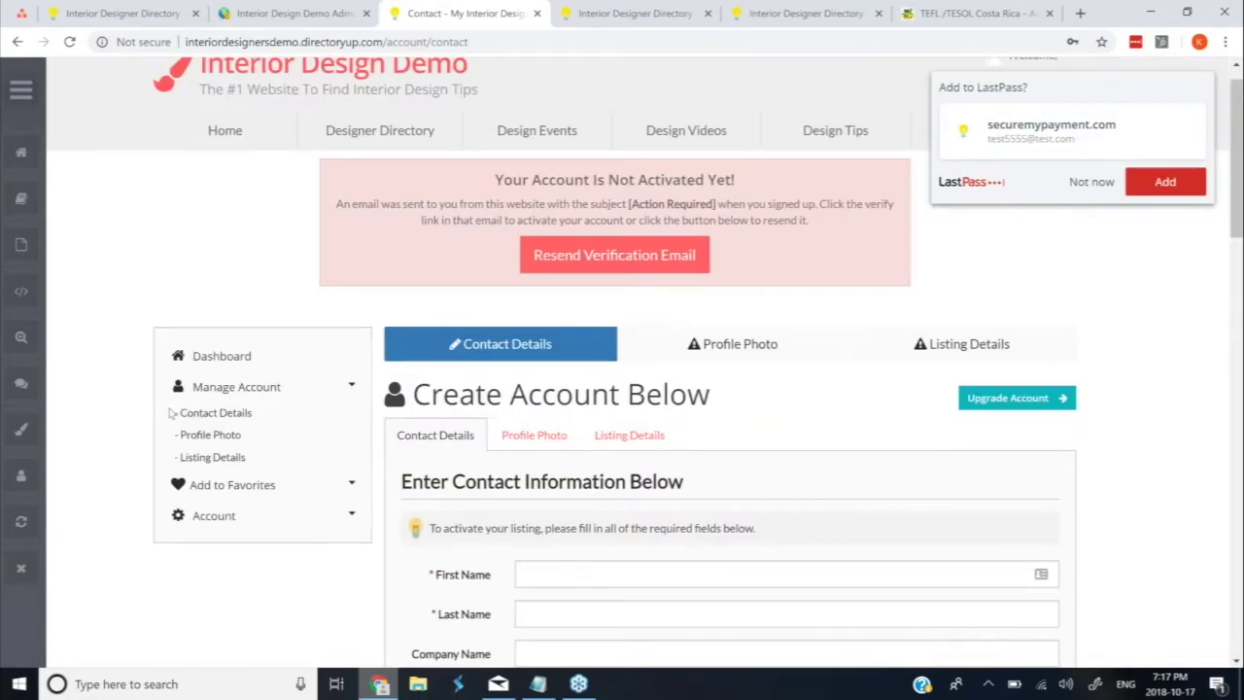
pyautogui.scroll(1, 169, 413)
pyautogui.scroll(-2, 750, 432)
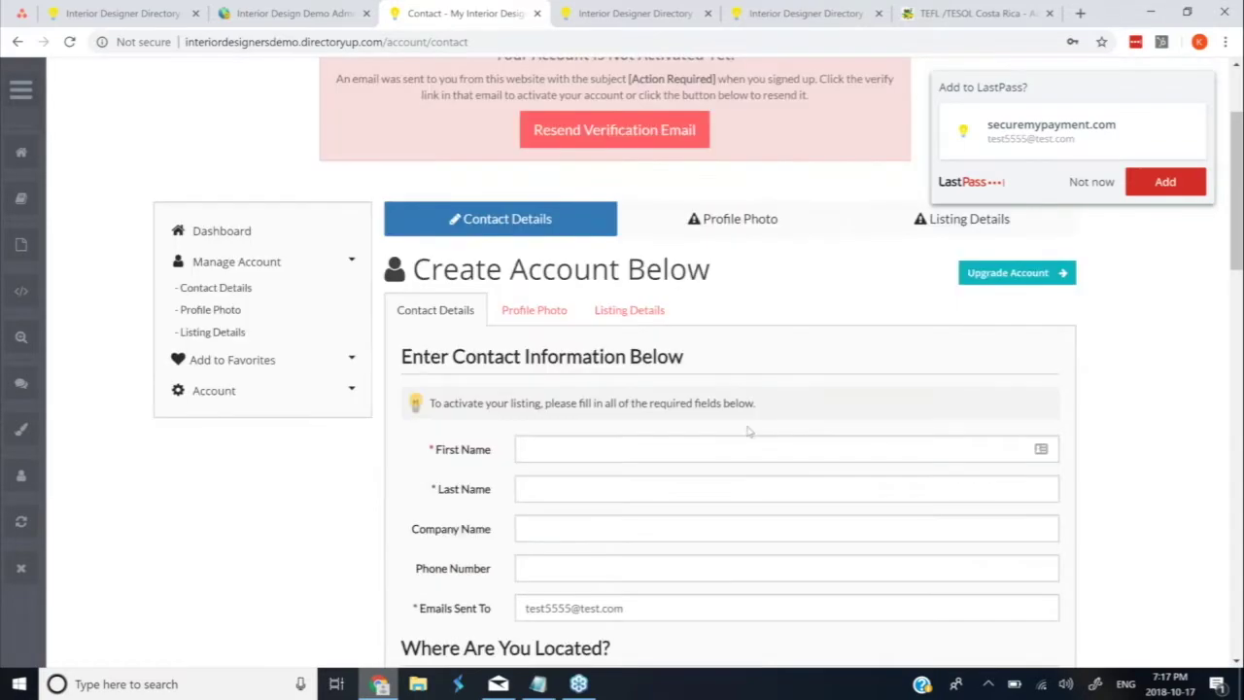
pyautogui.click(601, 450)
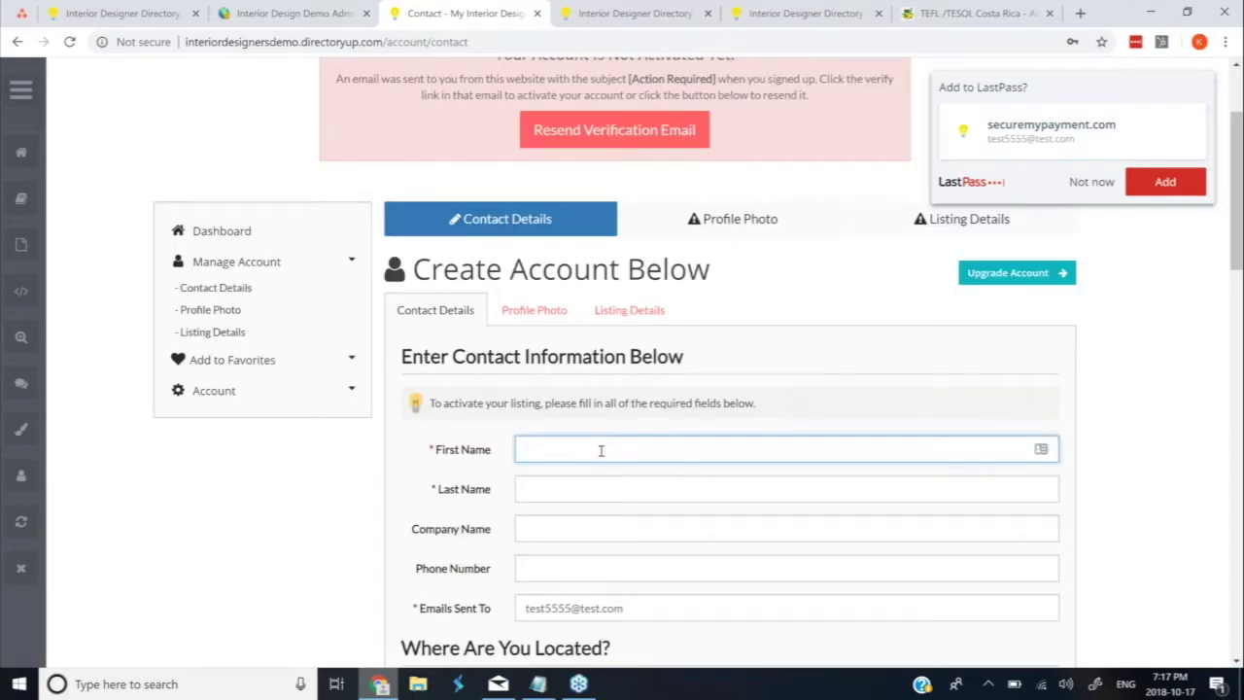
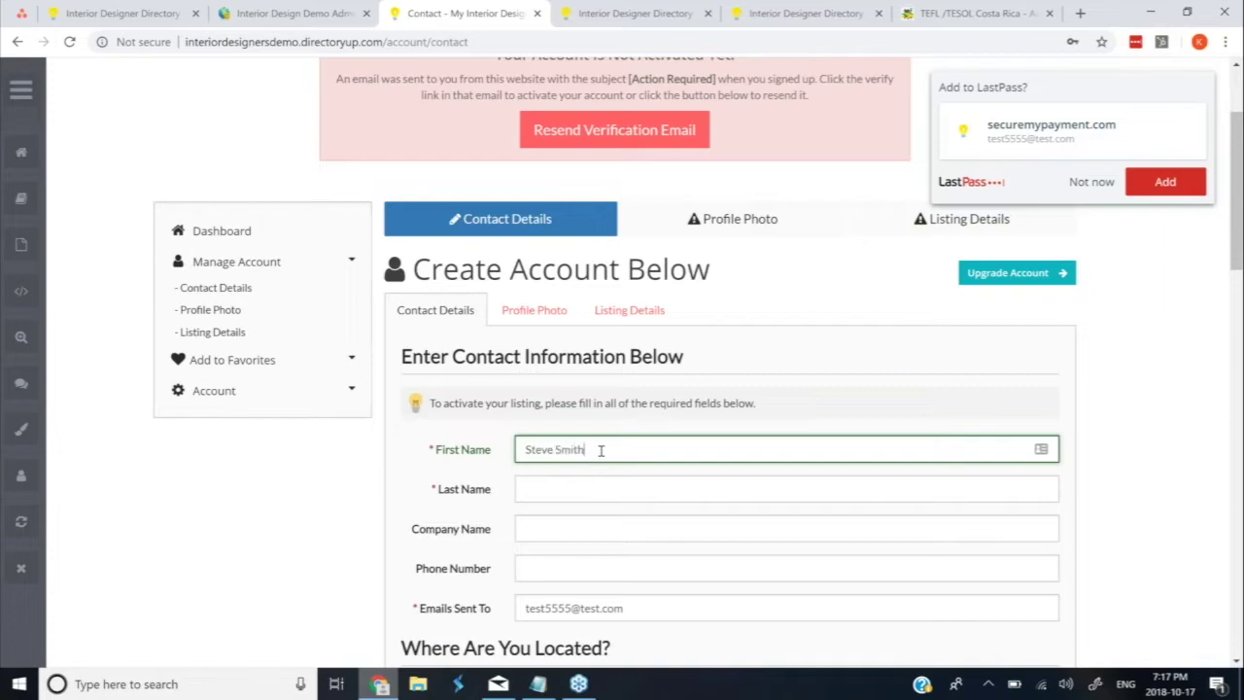
pyautogui.press('Tab')
pyautogui.click(602, 445)
pyautogui.press('BackSpace')
pyautogui.press('BackSpace')
pyautogui.press('BackSpace')
pyautogui.press('BackSpace')
pyautogui.press('BackSpace')
pyautogui.press('BackSpace')
pyautogui.press('Tab')
pyautogui.write('Smith')
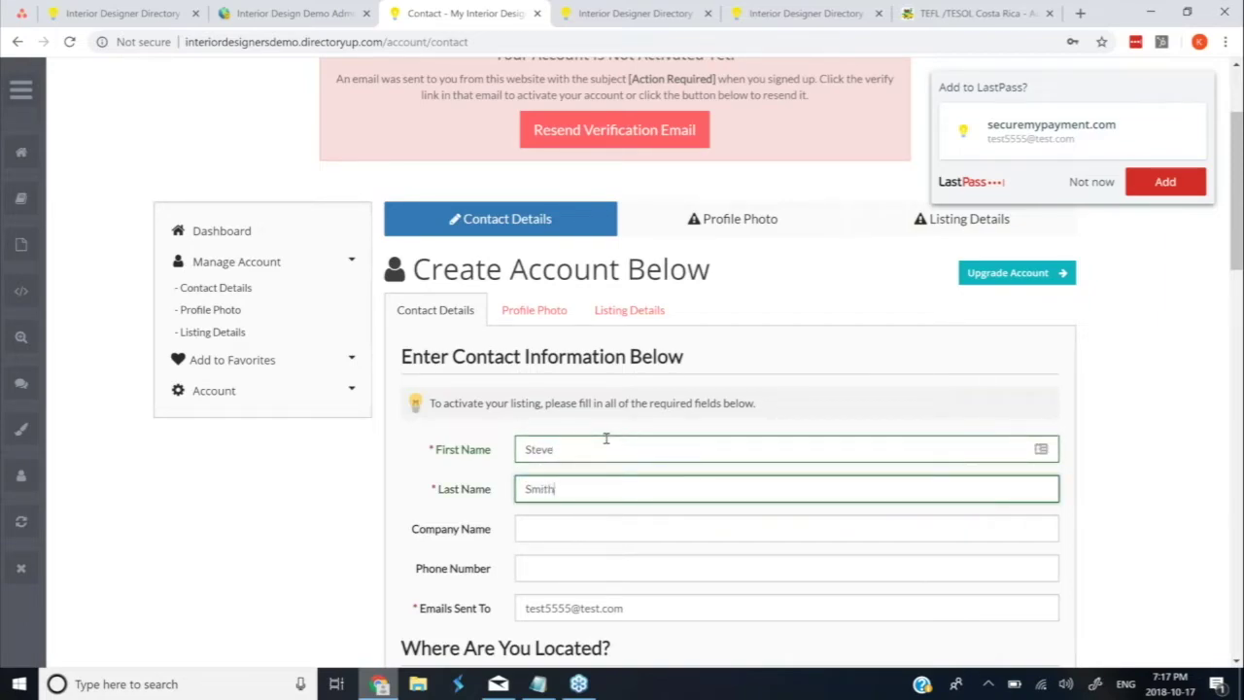
pyautogui.press('Tab')
pyautogui.write("Smith '")
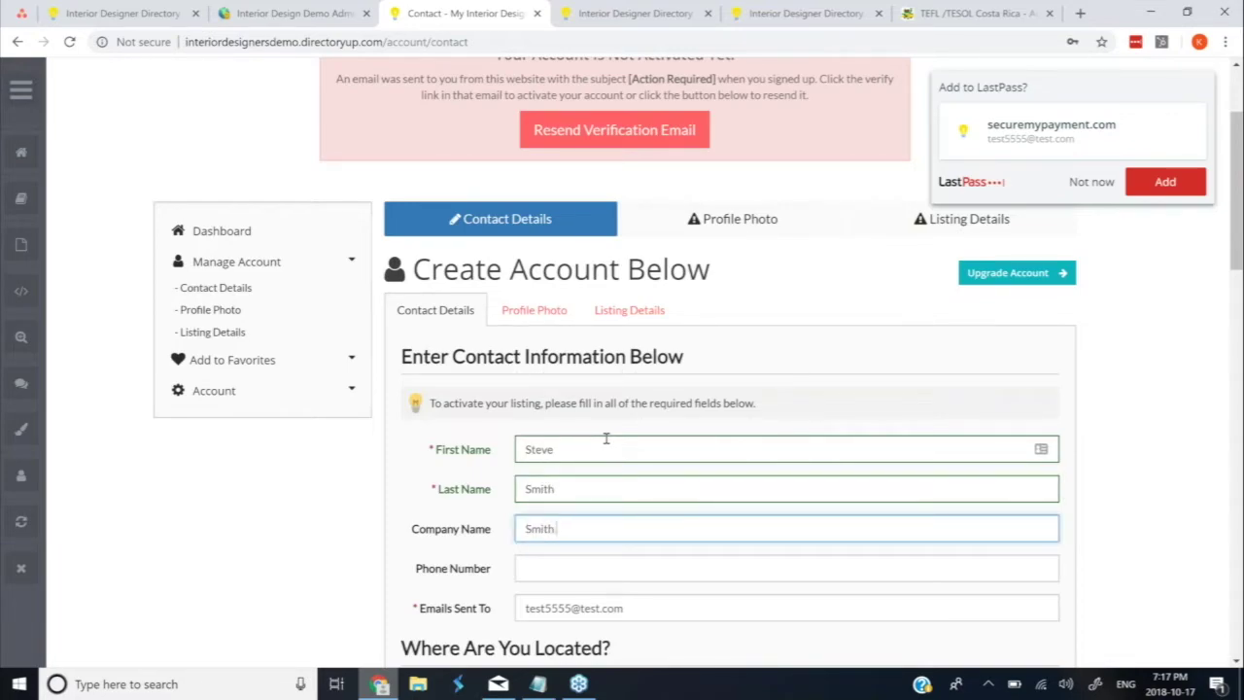
pyautogui.write("'s Team")
# Check the company name, then save the contact details with Save & Continue
pyautogui.scroll(-1, 611, 443)
pyautogui.scroll(-1, 610, 443)
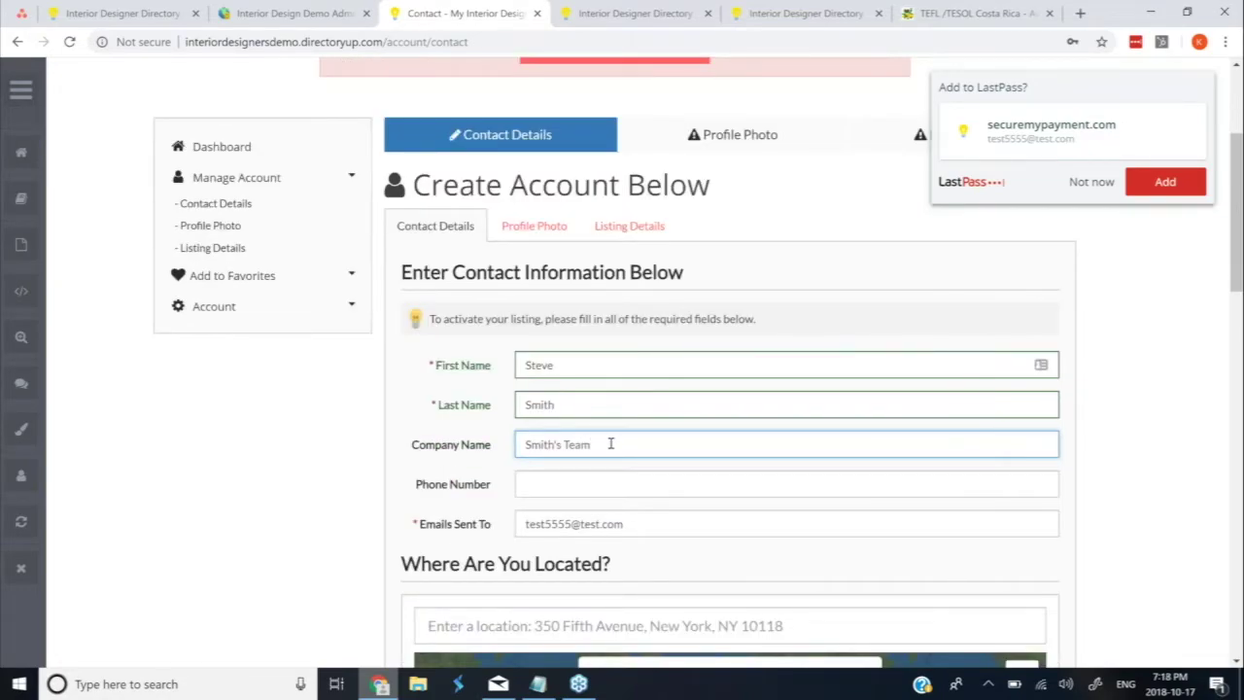
pyautogui.moveTo(610, 443); pyautogui.dragTo(515, 445)
pyautogui.scroll(-1, 203, 437)
pyautogui.scroll(-3, 202, 437)
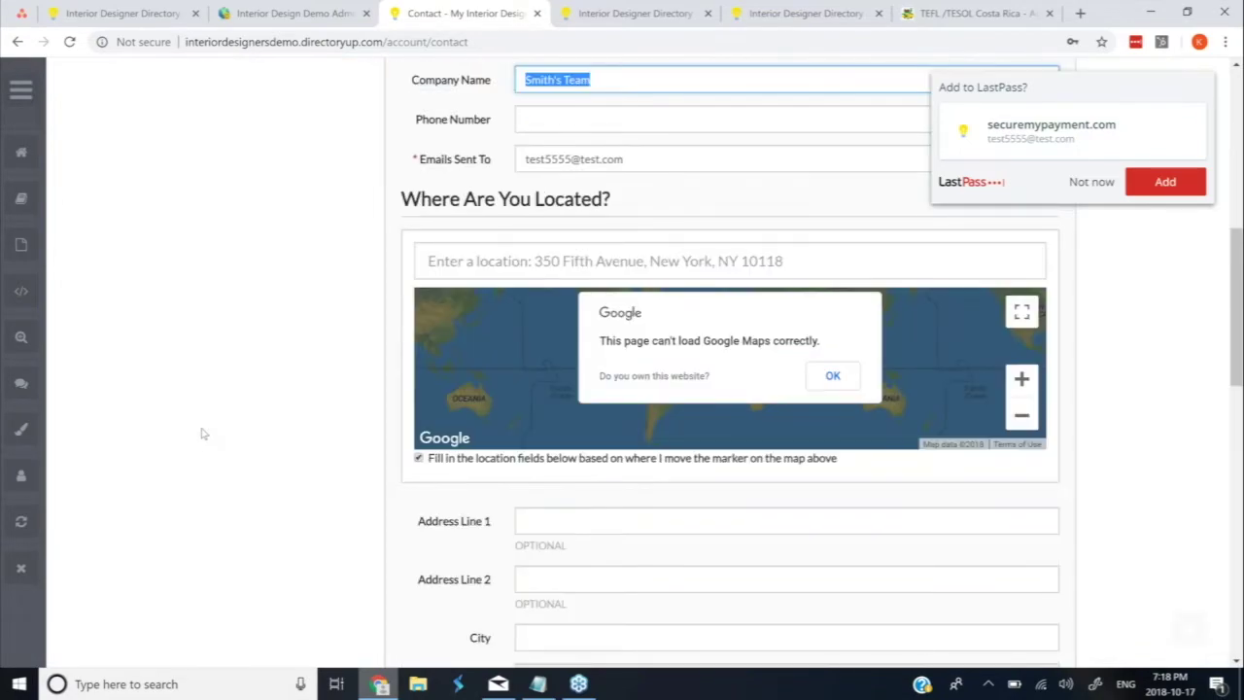
pyautogui.scroll(-8, 680, 519)
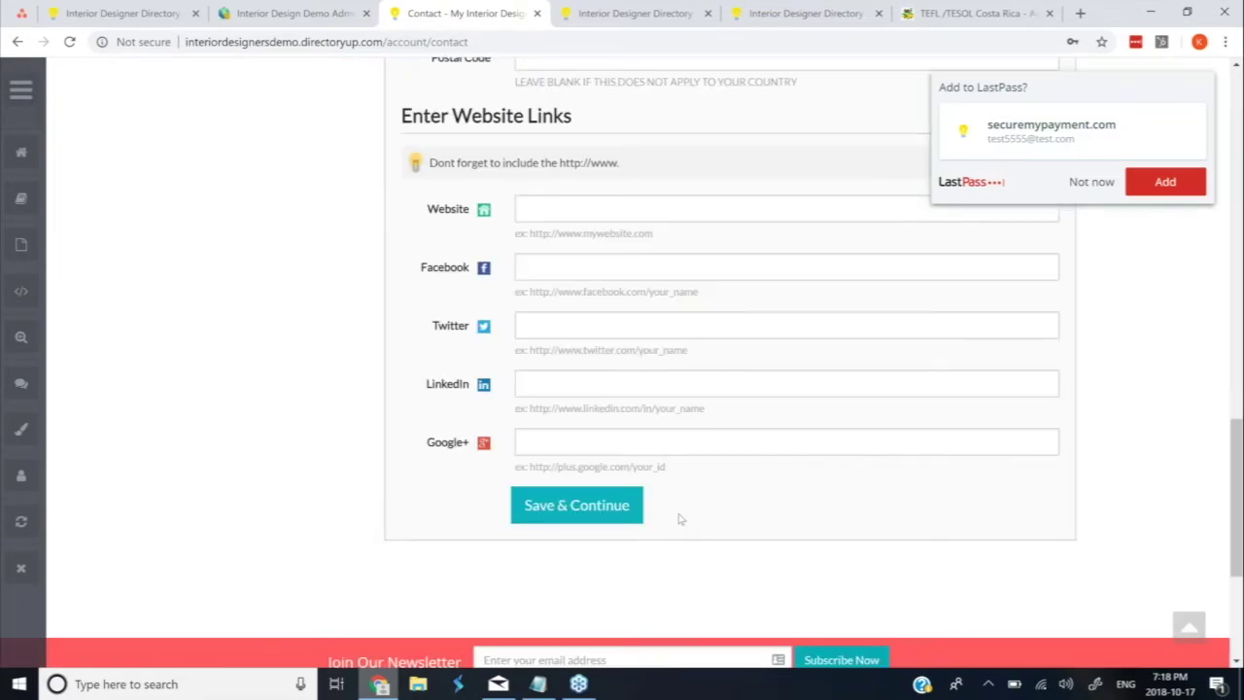
pyautogui.click(573, 507)
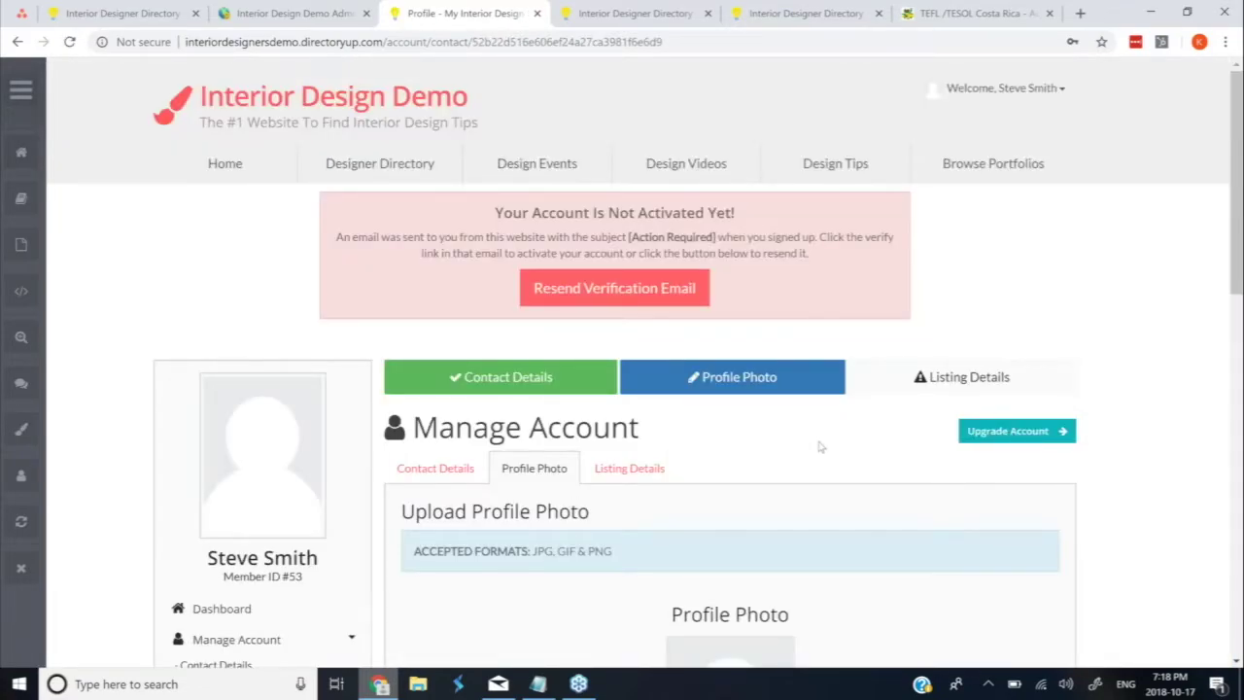
# Go to the Listing Details step of the member's Manage Account page
pyautogui.scroll(-1, 820, 446)
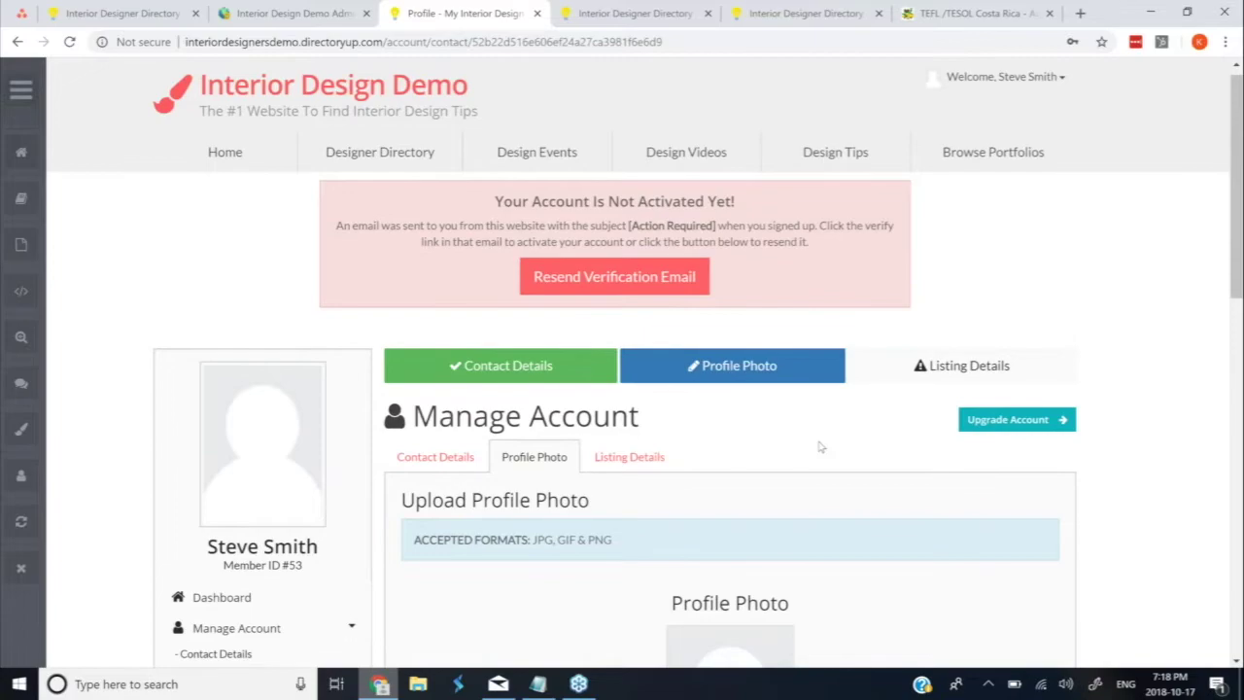
pyautogui.scroll(-1, 342, 485)
pyautogui.tripleClick(342, 485)
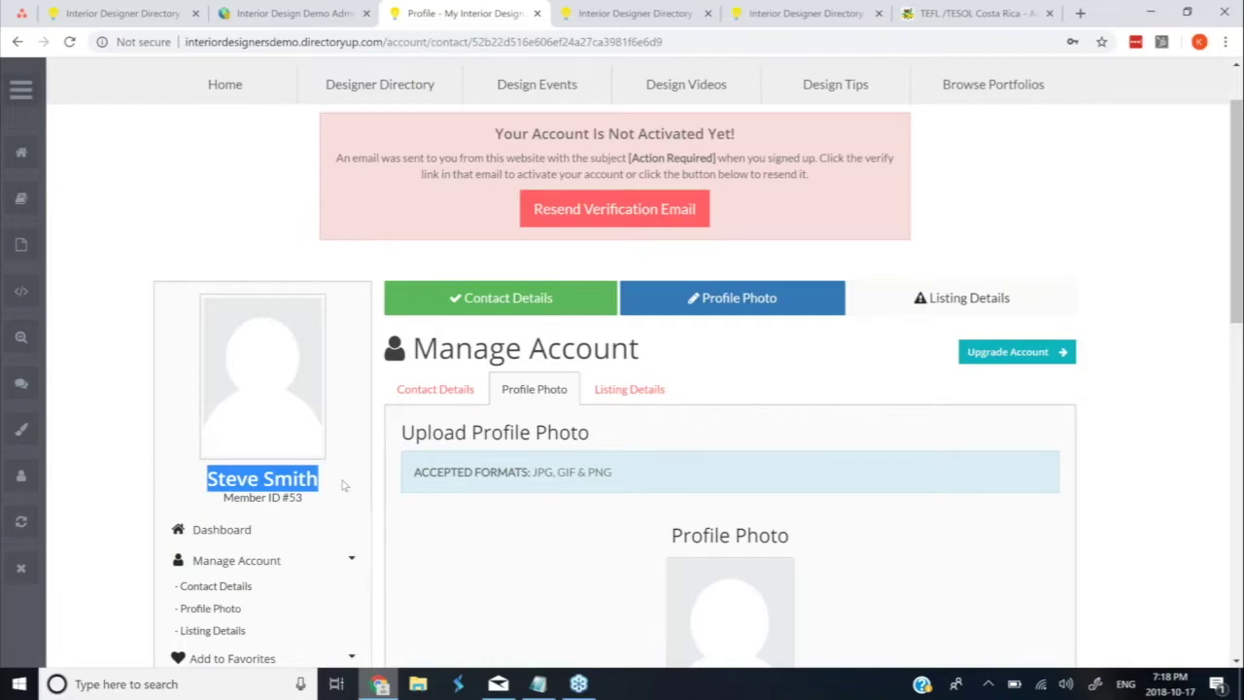
pyautogui.click(641, 389)
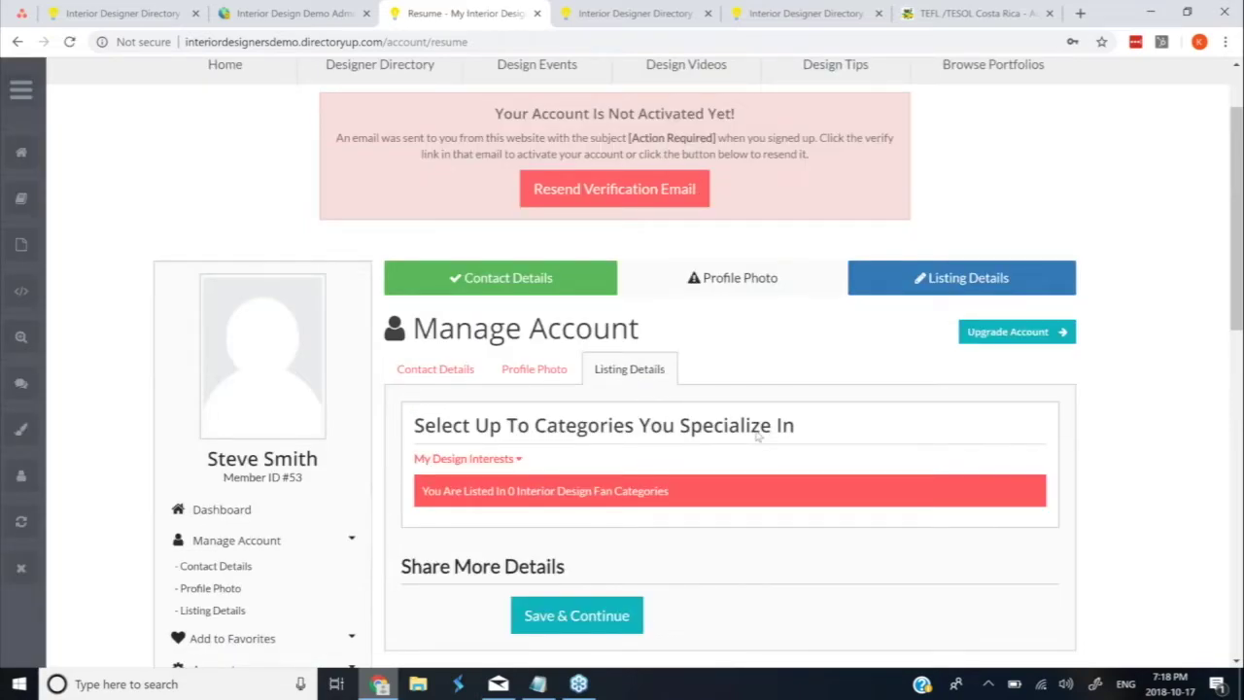
# Tick Bathrooms and Flooring under My Design Interests, save, and reopen Listing Details to verify
pyautogui.click(514, 438)
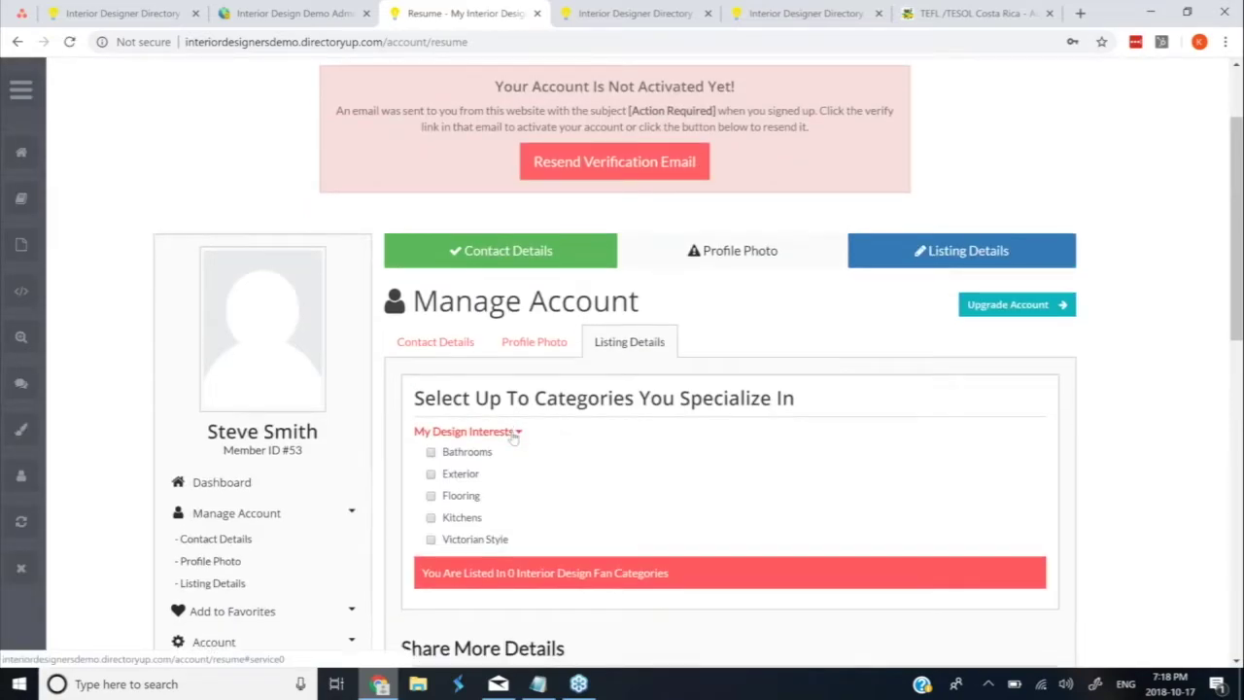
pyautogui.scroll(-1, 432, 428)
pyautogui.click(430, 400)
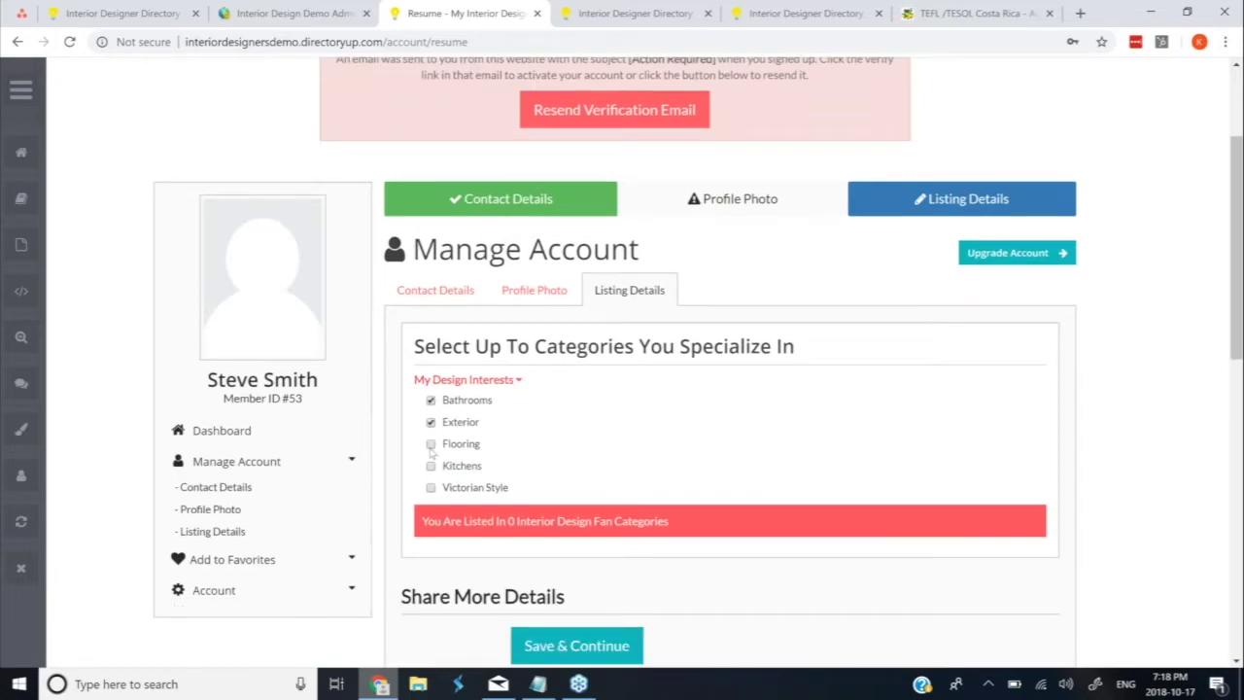
pyautogui.click(430, 444)
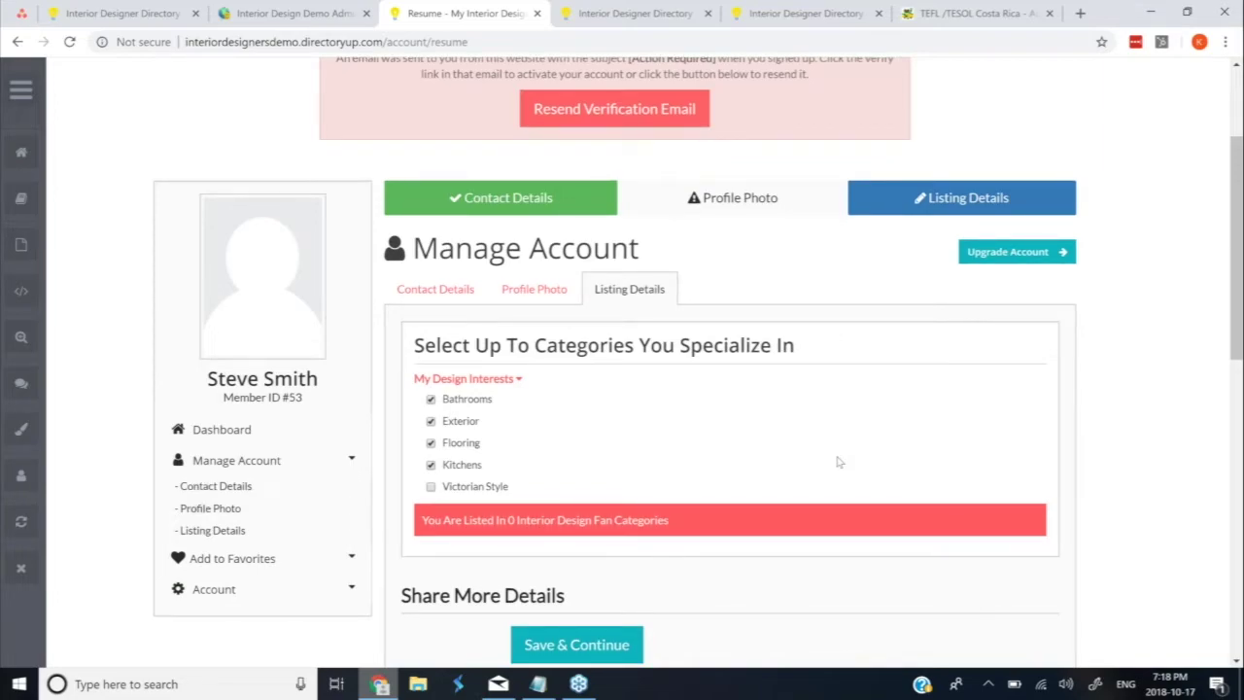
pyautogui.scroll(-1, 839, 463)
pyautogui.click(576, 526)
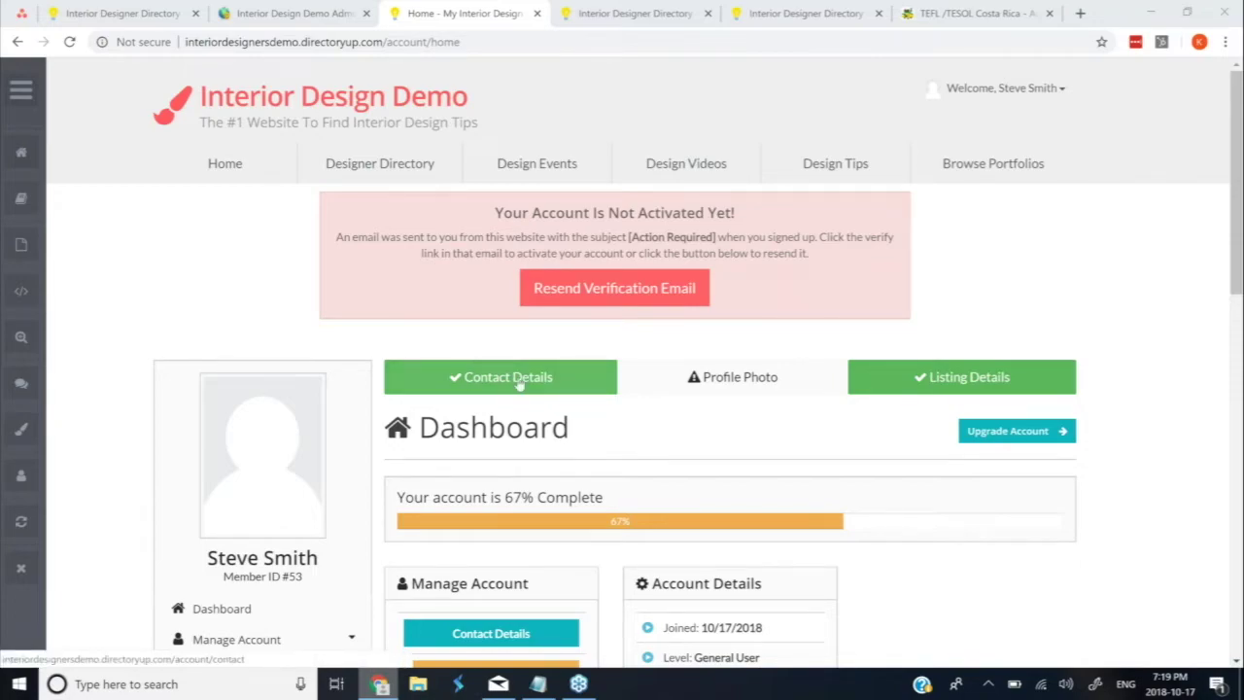
pyautogui.scroll(-1, 519, 385)
pyautogui.scroll(-1, 488, 661)
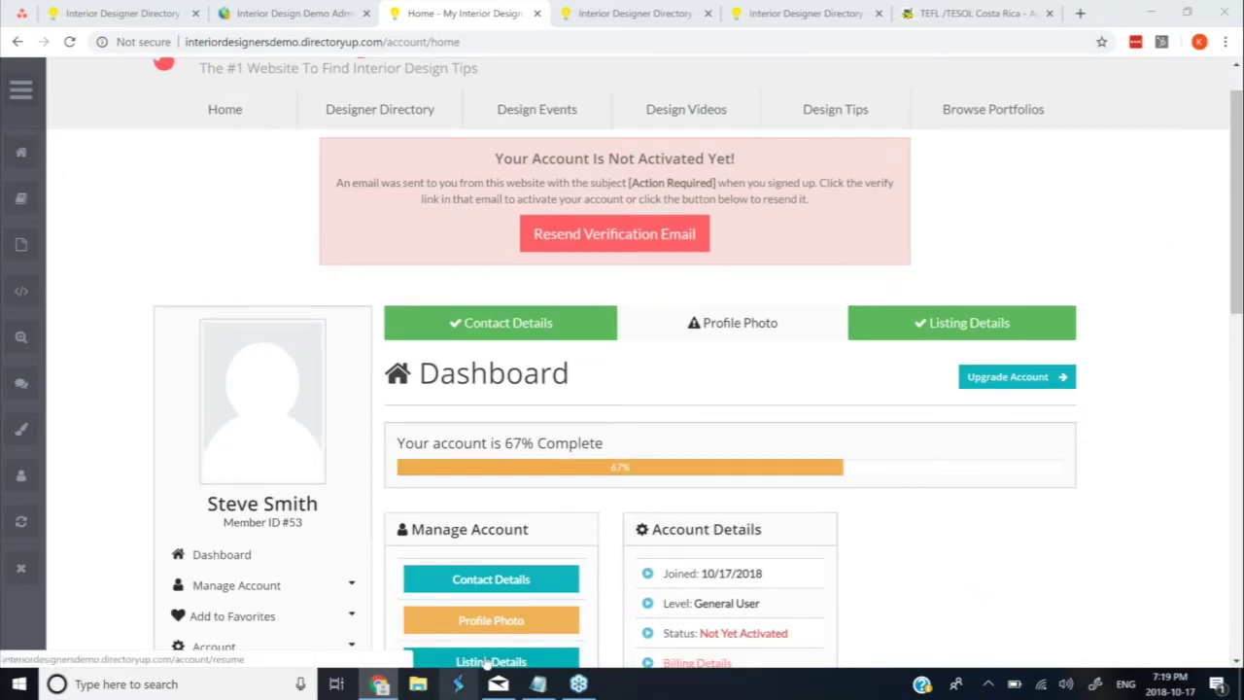
pyautogui.click(488, 661)
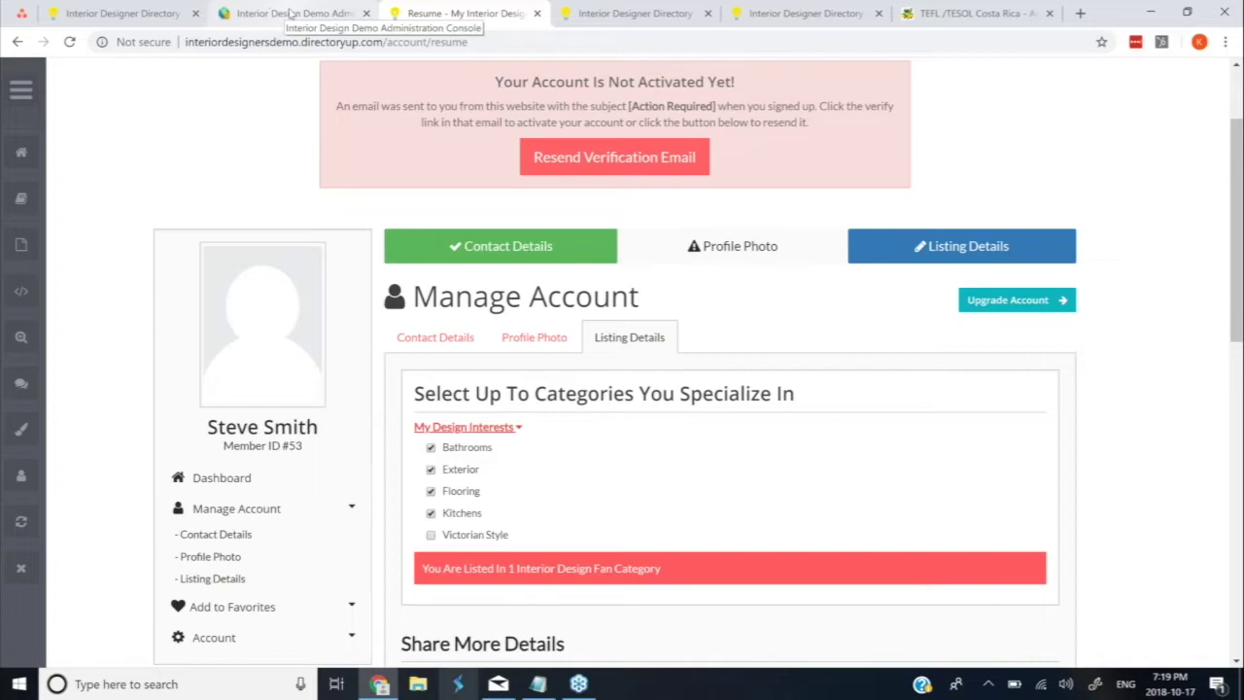
# Switch to the admin console and close the membership product editor
pyautogui.click(292, 13)
pyautogui.scroll(4, 343, 326)
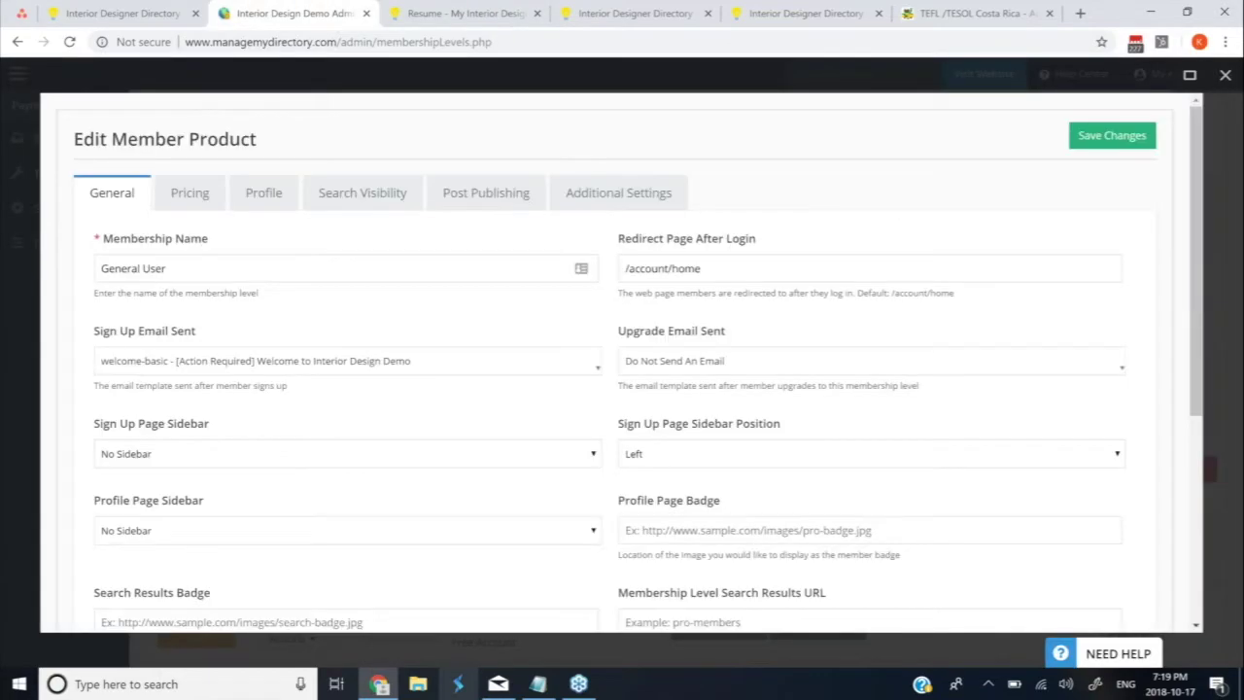
pyautogui.click(274, 79)
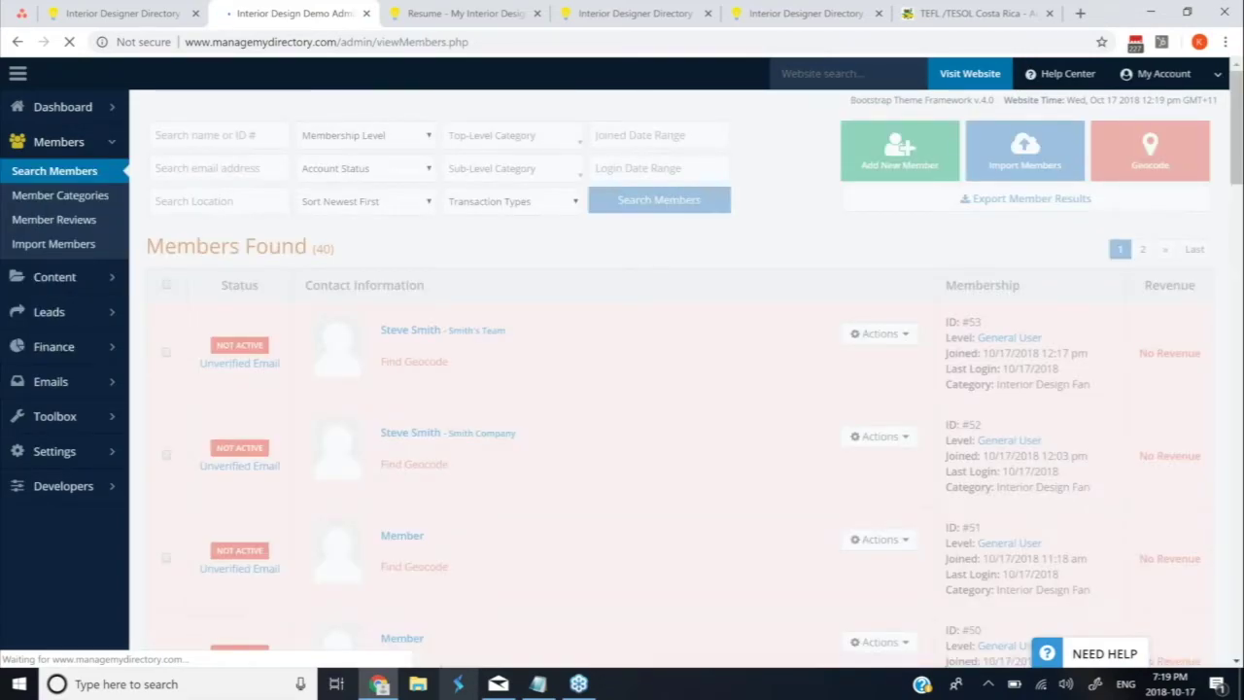
# Search members filtered to Interior Design Fan top-level and Kitchens sub-level categories
pyautogui.click(513, 135)
pyautogui.click(525, 198)
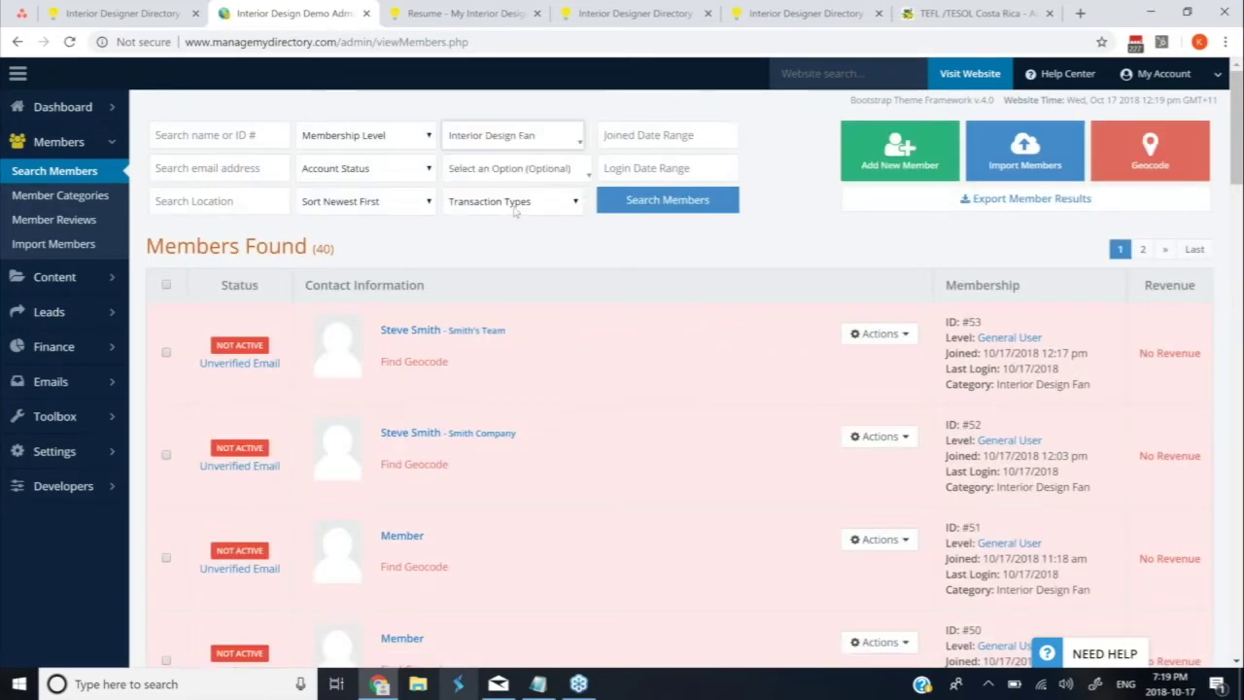
pyautogui.click(533, 173)
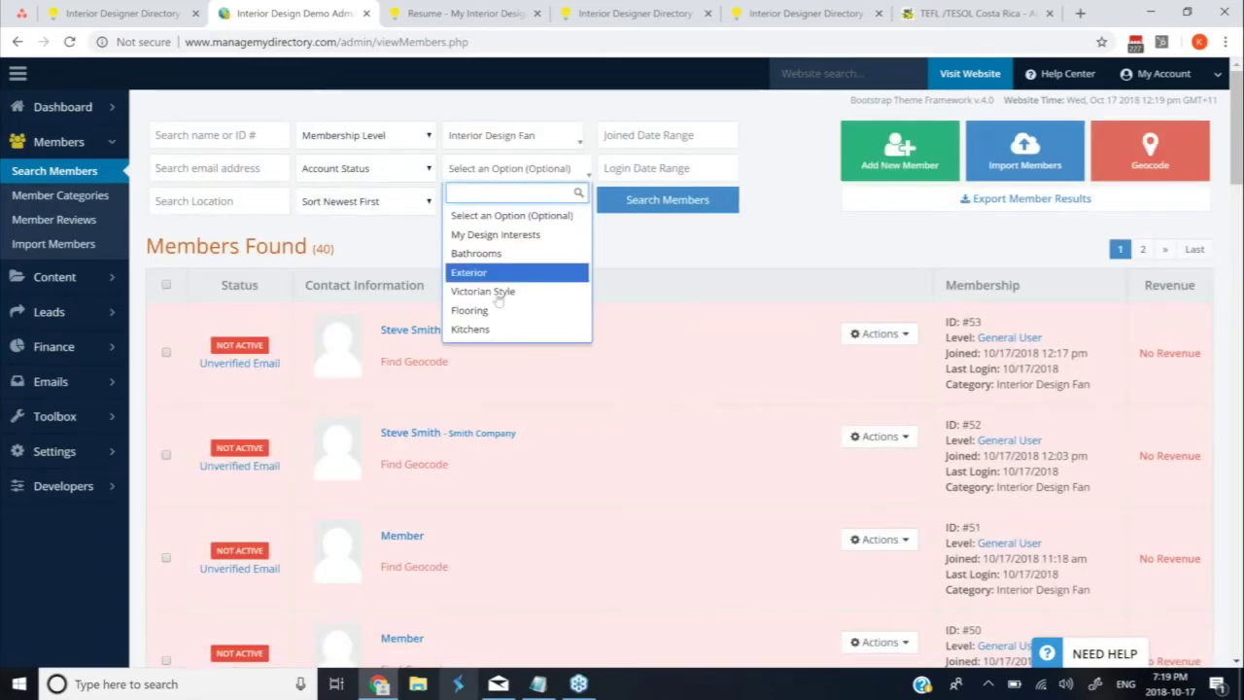
pyautogui.click(476, 329)
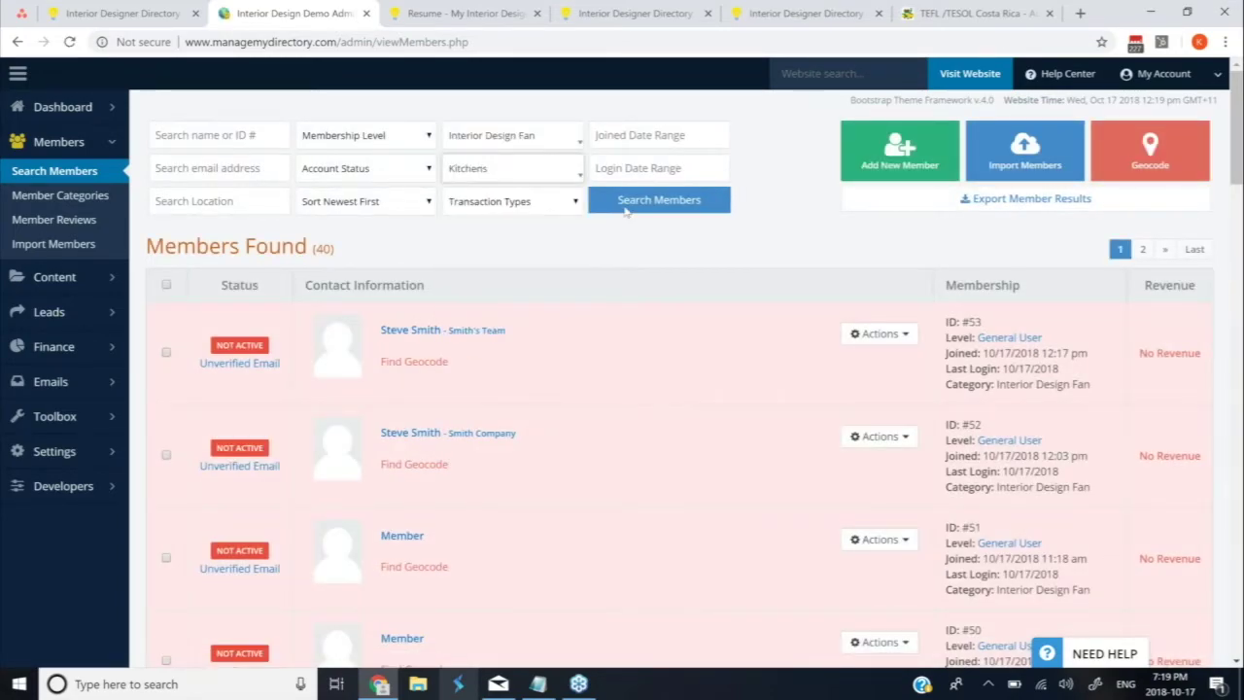
pyautogui.click(654, 202)
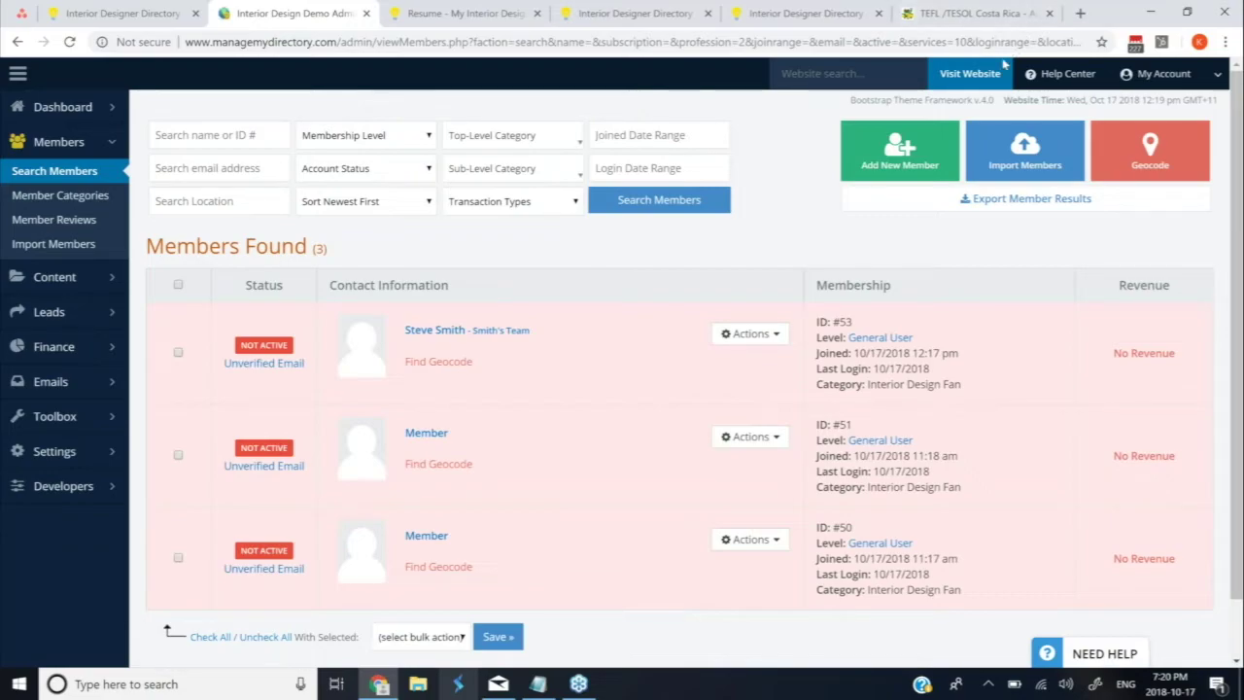
pyautogui.click(1004, 73)
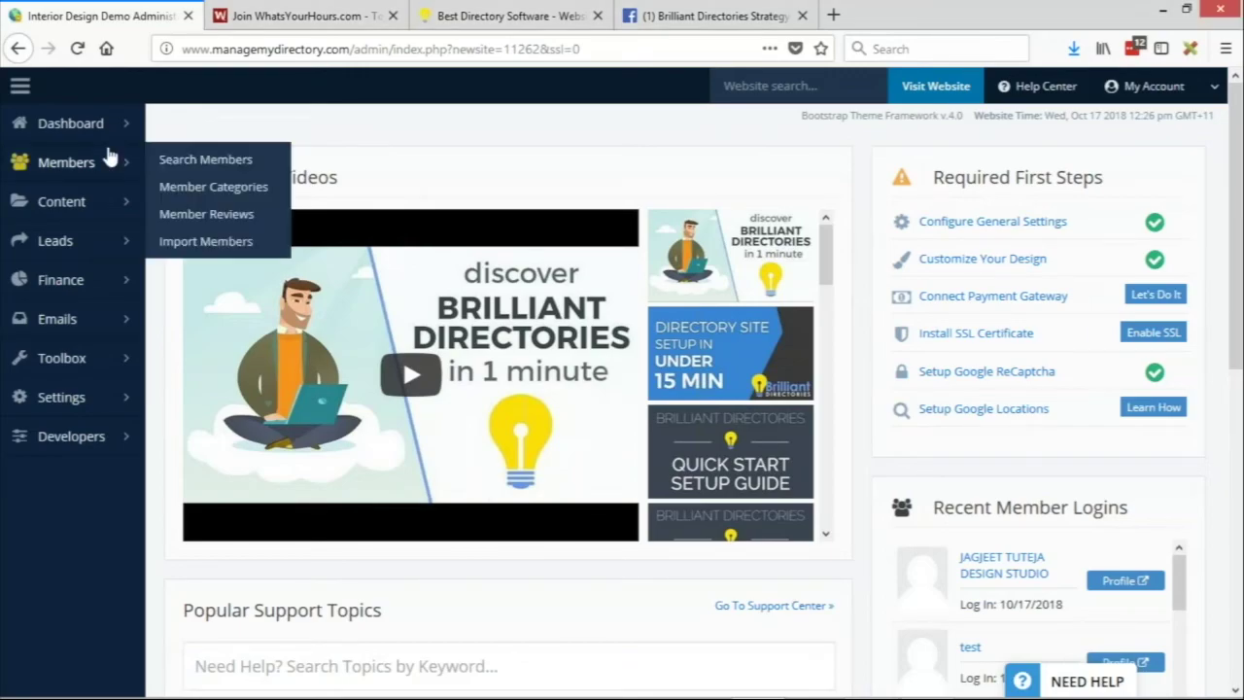
# Open the admin Members list and bring up the antiques member's account actions
pyautogui.click(168, 161)
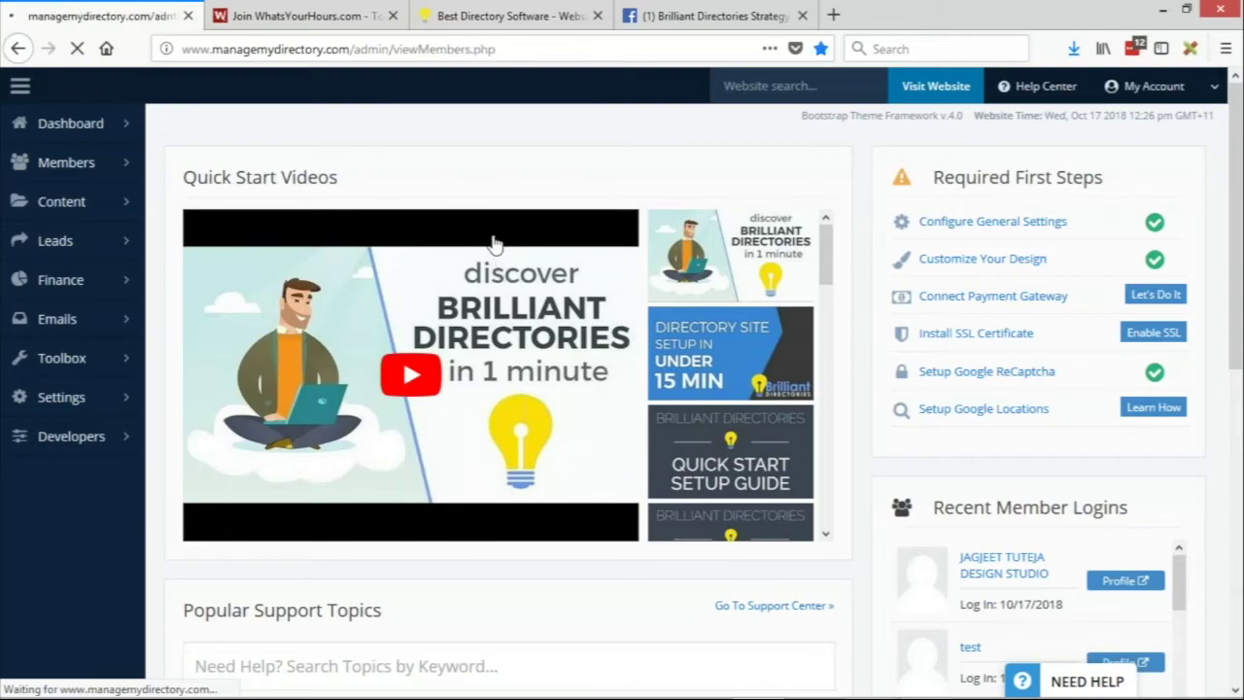
pyautogui.scroll(-10, 680, 317)
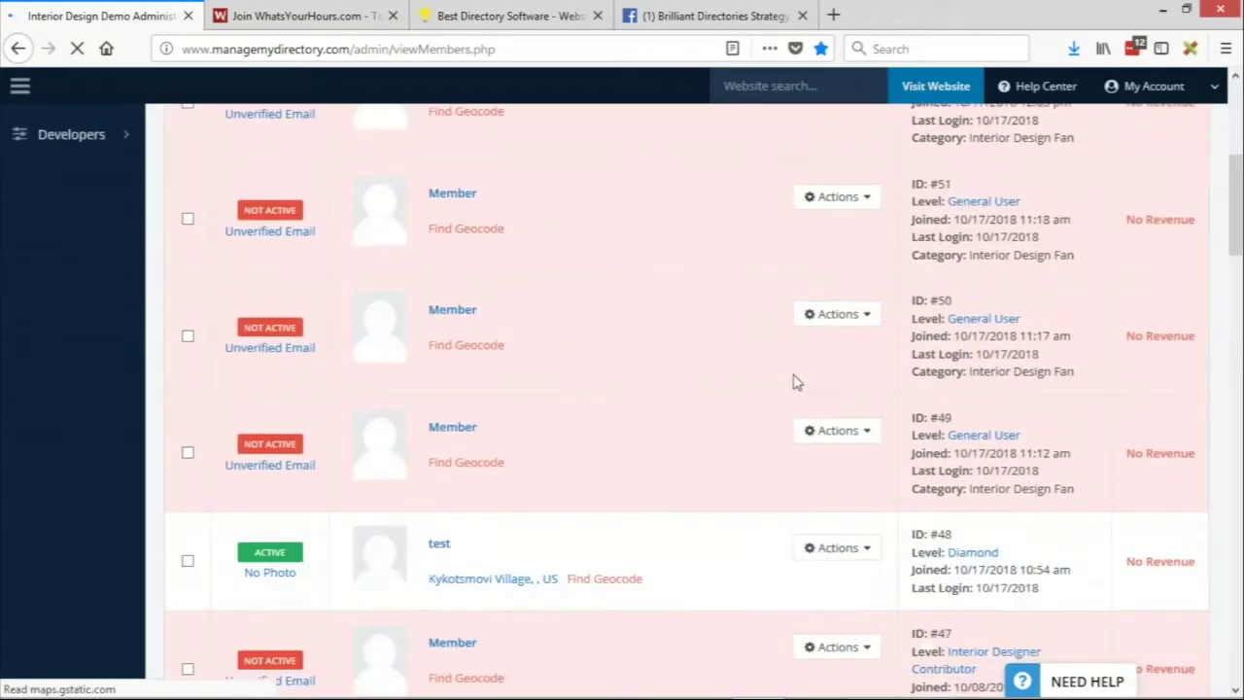
pyautogui.scroll(-2, 801, 515)
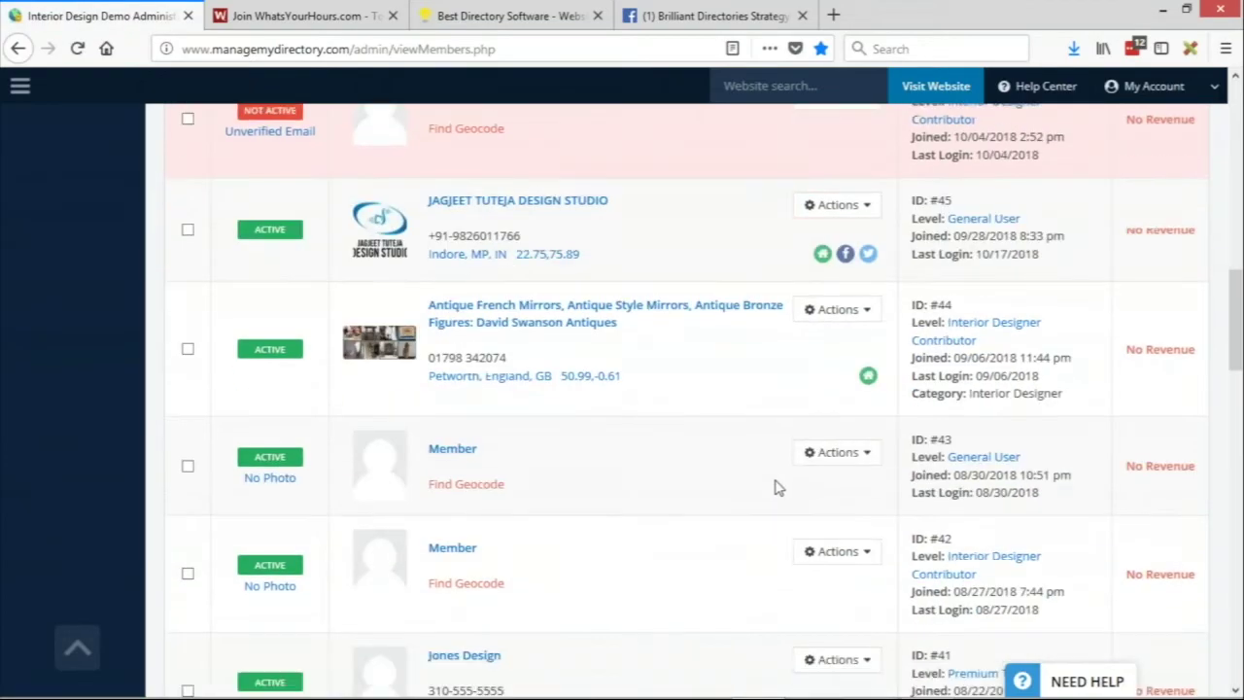
pyautogui.click(831, 309)
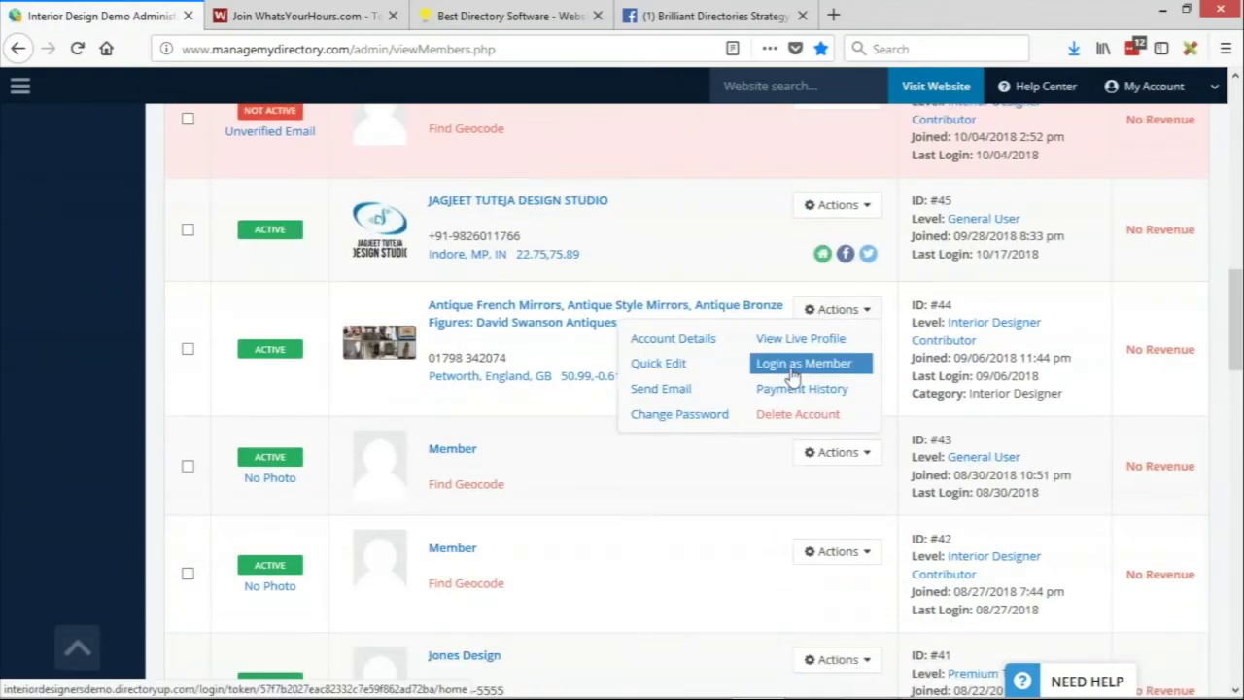
pyautogui.scroll(-3, 982, 383)
# Log in as the antiques member and open Manage Account > Contact Details
pyautogui.click(838, 397)
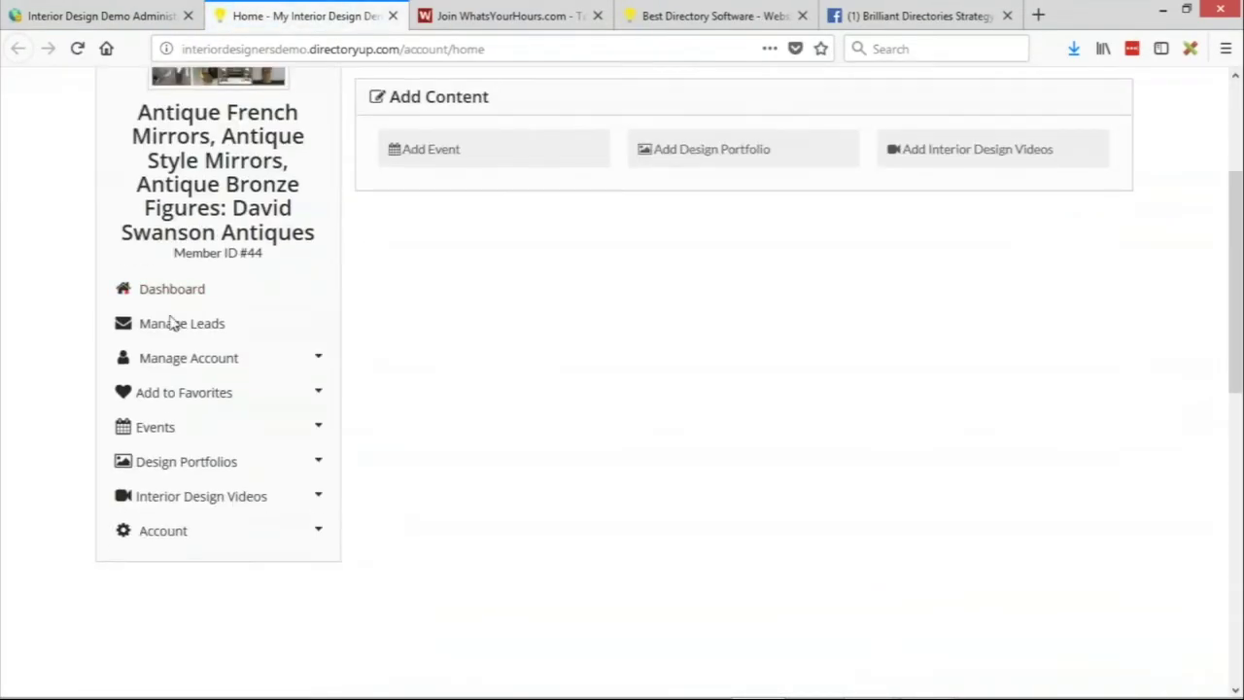
pyautogui.click(175, 358)
pyautogui.click(185, 388)
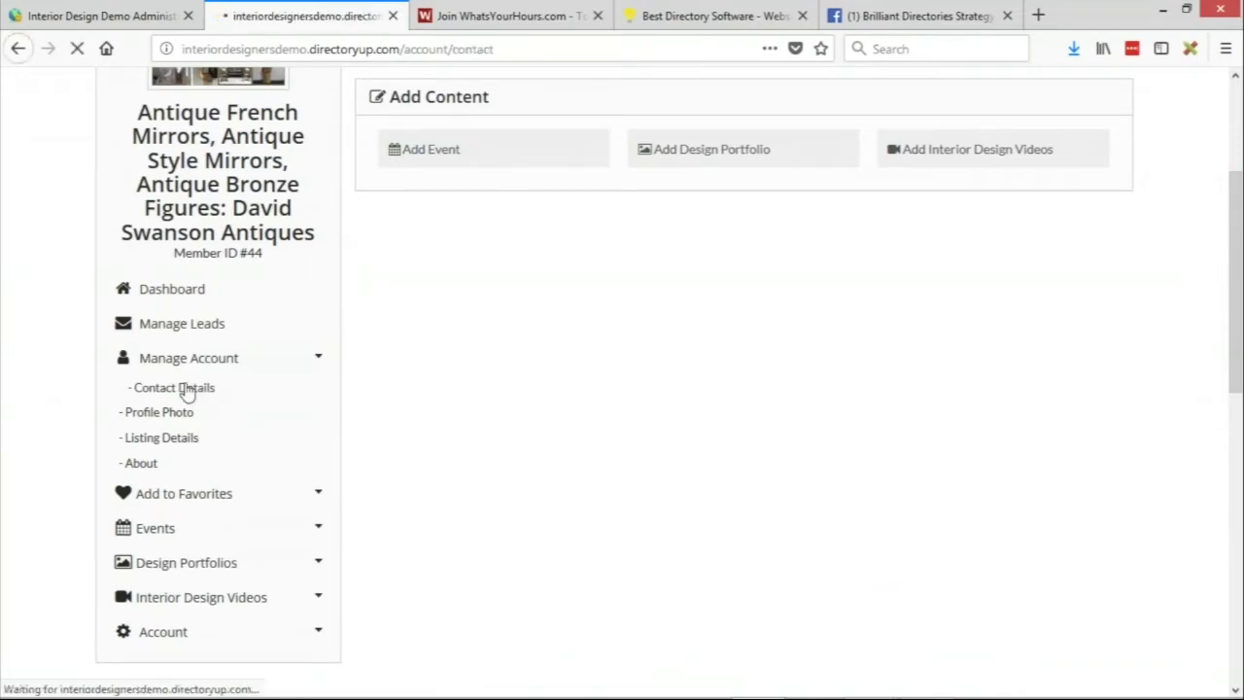
pyautogui.scroll(-3, 501, 473)
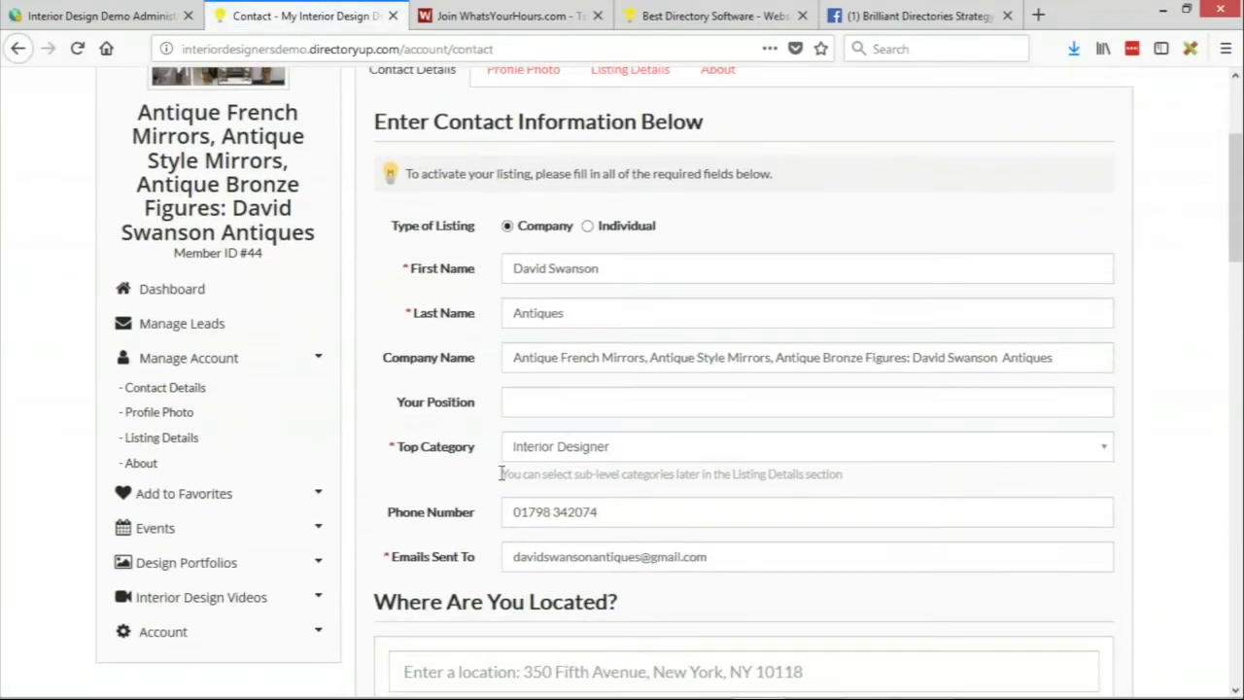
# Highlight the Top Category field and the Interior Designer Contributor level in the account summary
pyautogui.moveTo(396, 449); pyautogui.dragTo(483, 453)
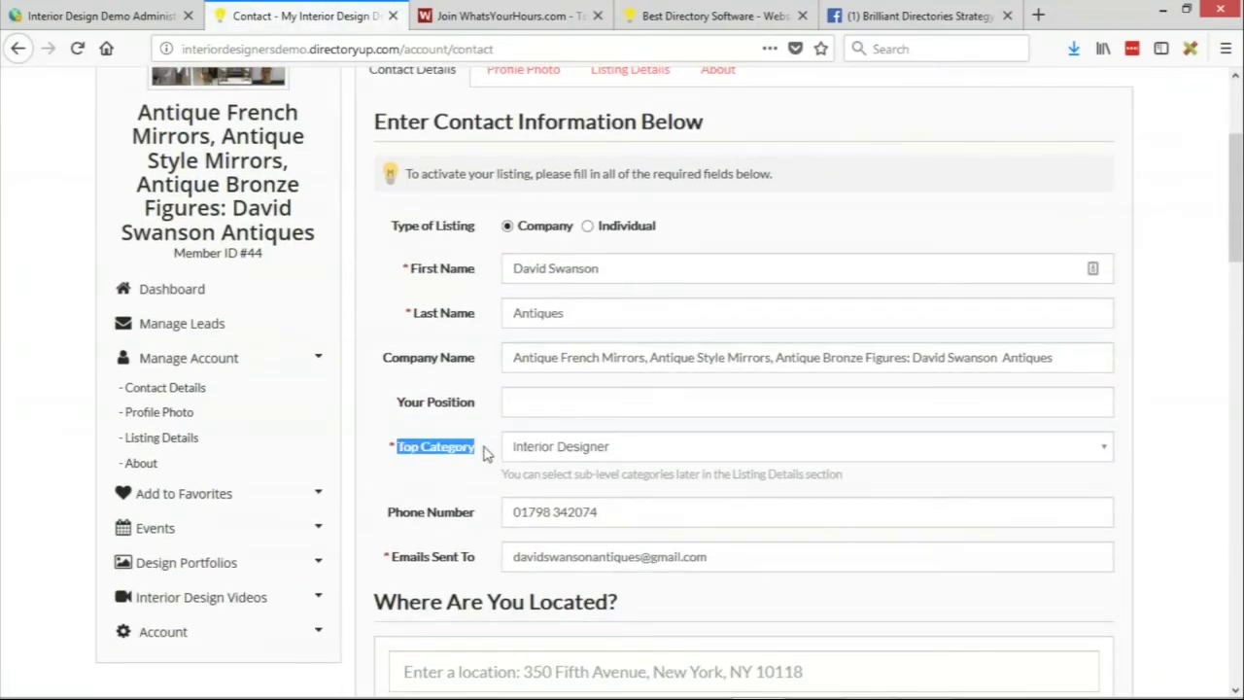
pyautogui.scroll(2, 495, 447)
pyautogui.scroll(2, 472, 350)
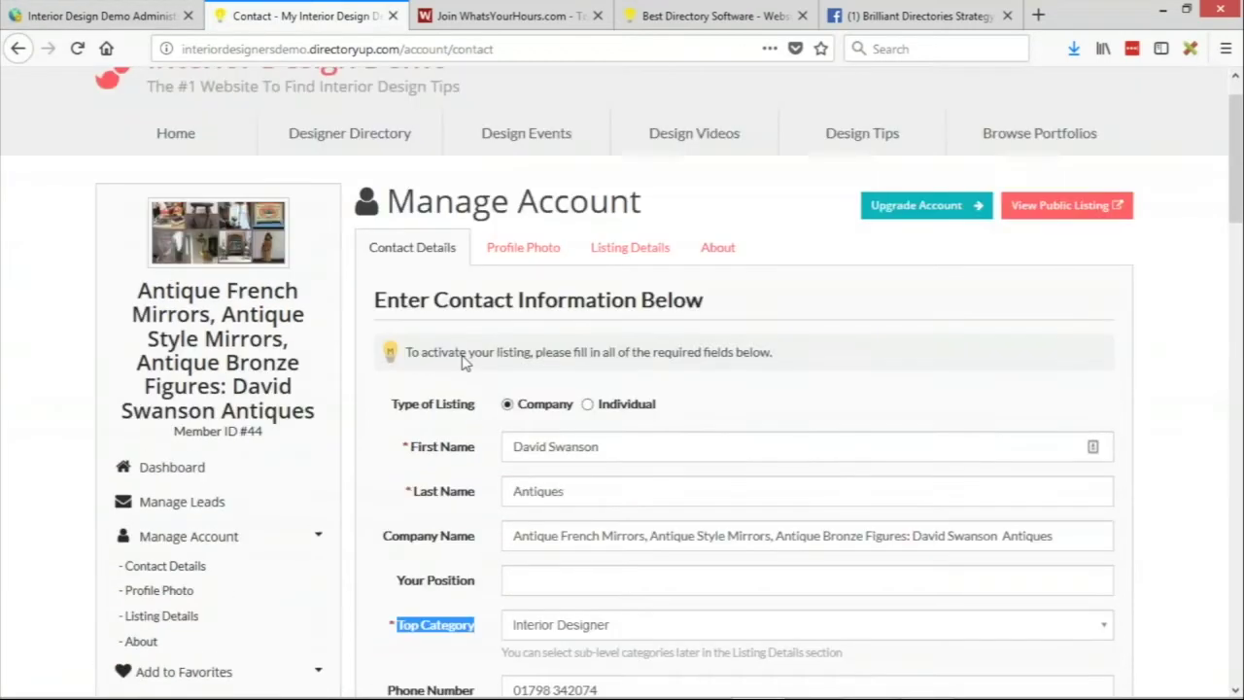
pyautogui.scroll(1, 464, 362)
pyautogui.click(1111, 102)
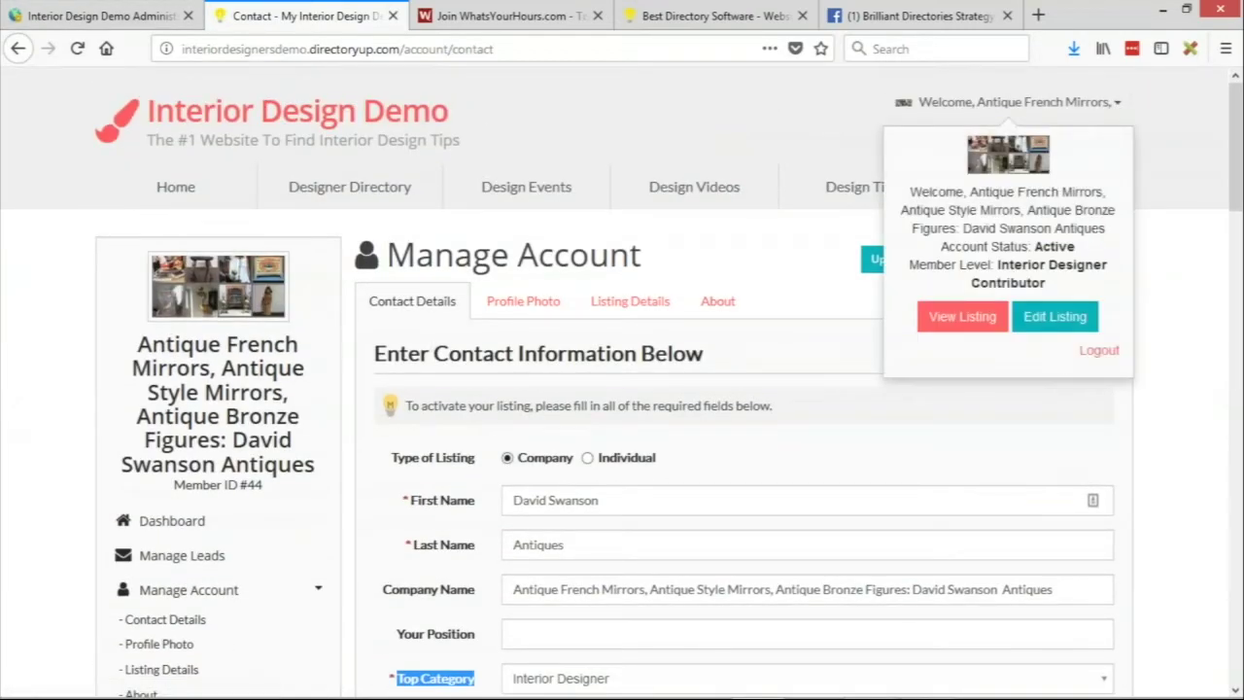
pyautogui.moveTo(996, 264); pyautogui.dragTo(1077, 287)
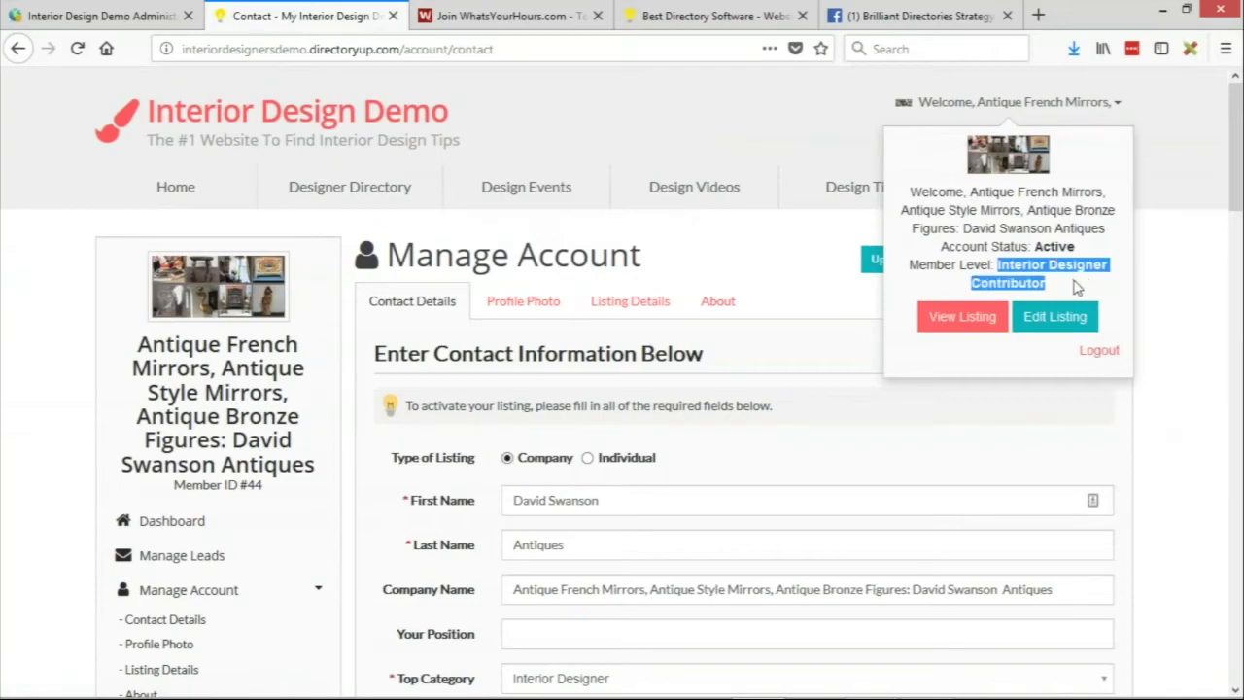
# Return to the admin panel and open Toolbox > Form Manager
pyautogui.click(153, 14)
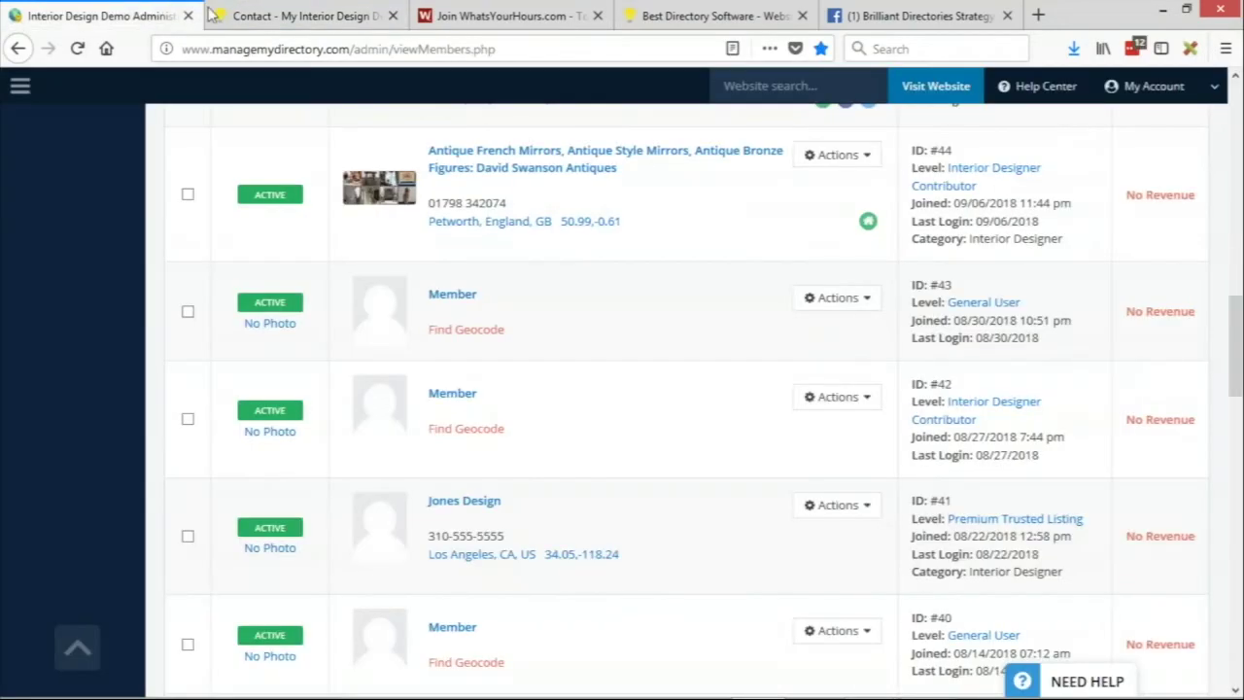
pyautogui.scroll(12, 323, 198)
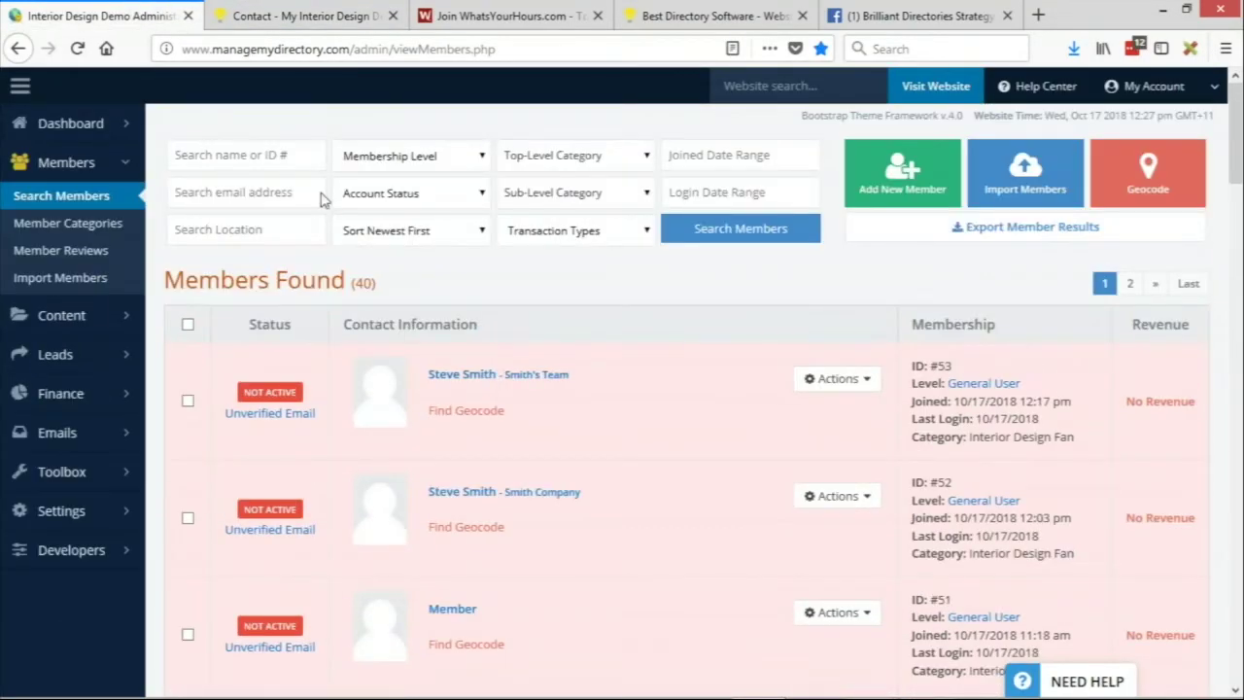
pyautogui.moveTo(95, 486)
pyautogui.click(199, 550)
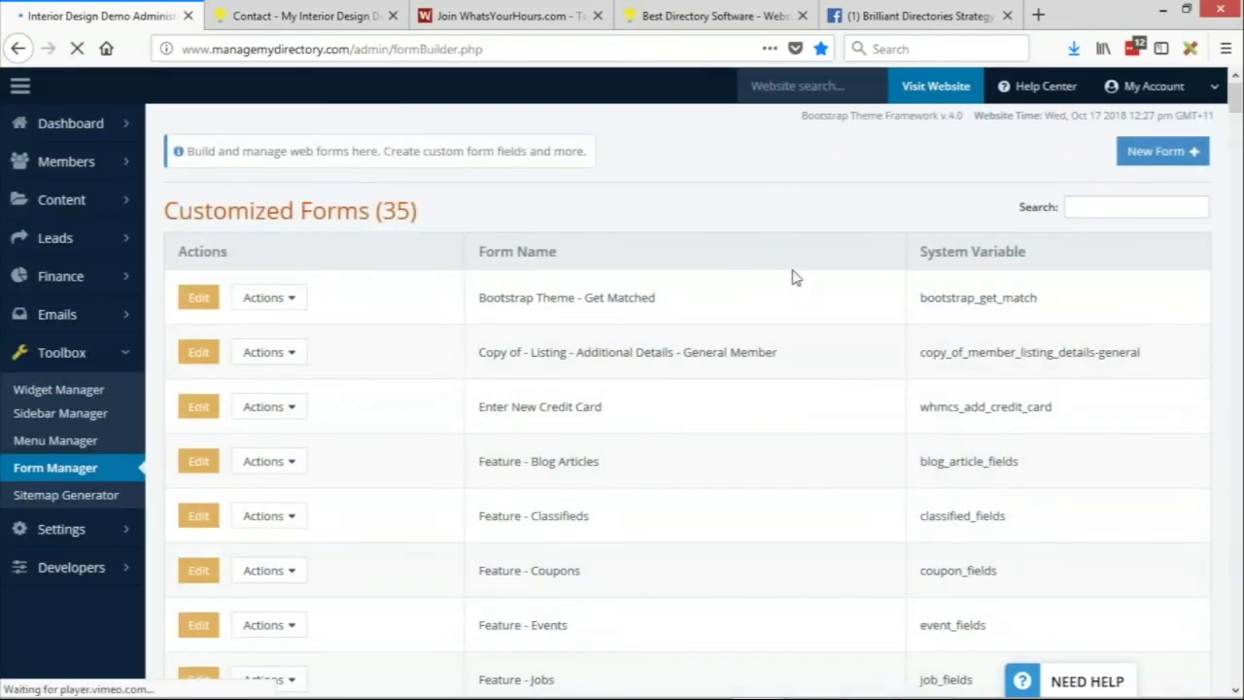
# Filter forms by 'contact' and edit Listing - Contact Details - Member (member_contact_details)
pyautogui.click(1120, 207)
pyautogui.write('co')
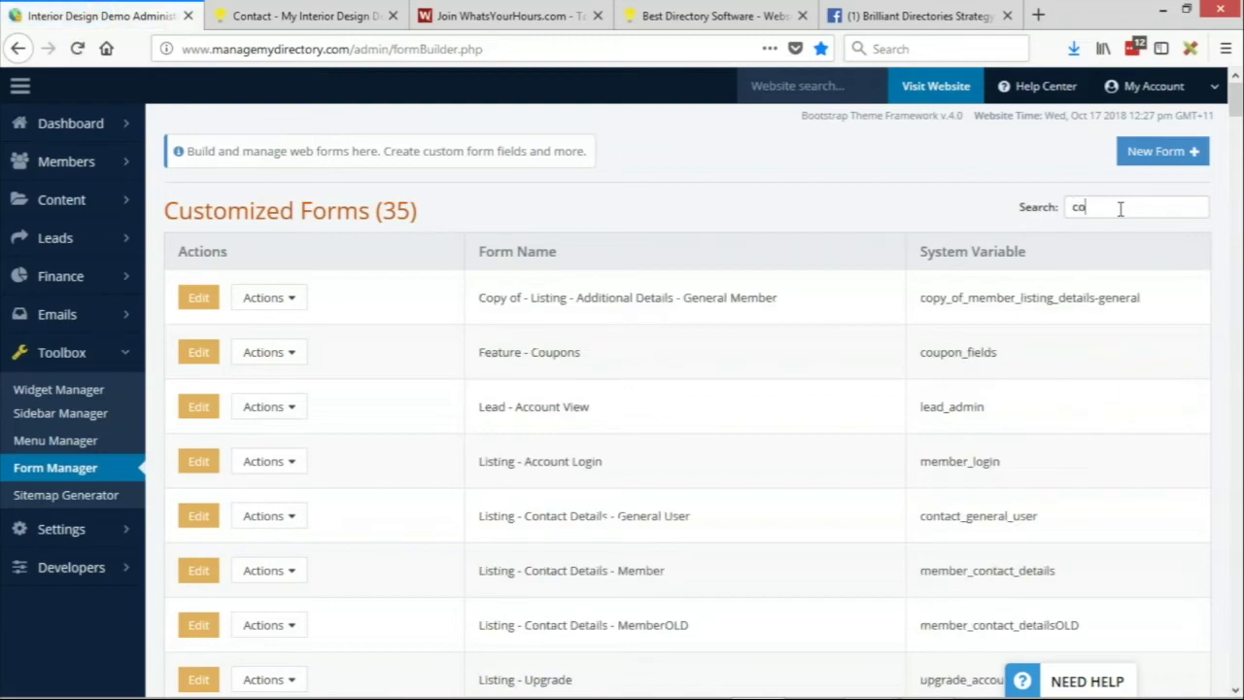
pyautogui.write('ntact')
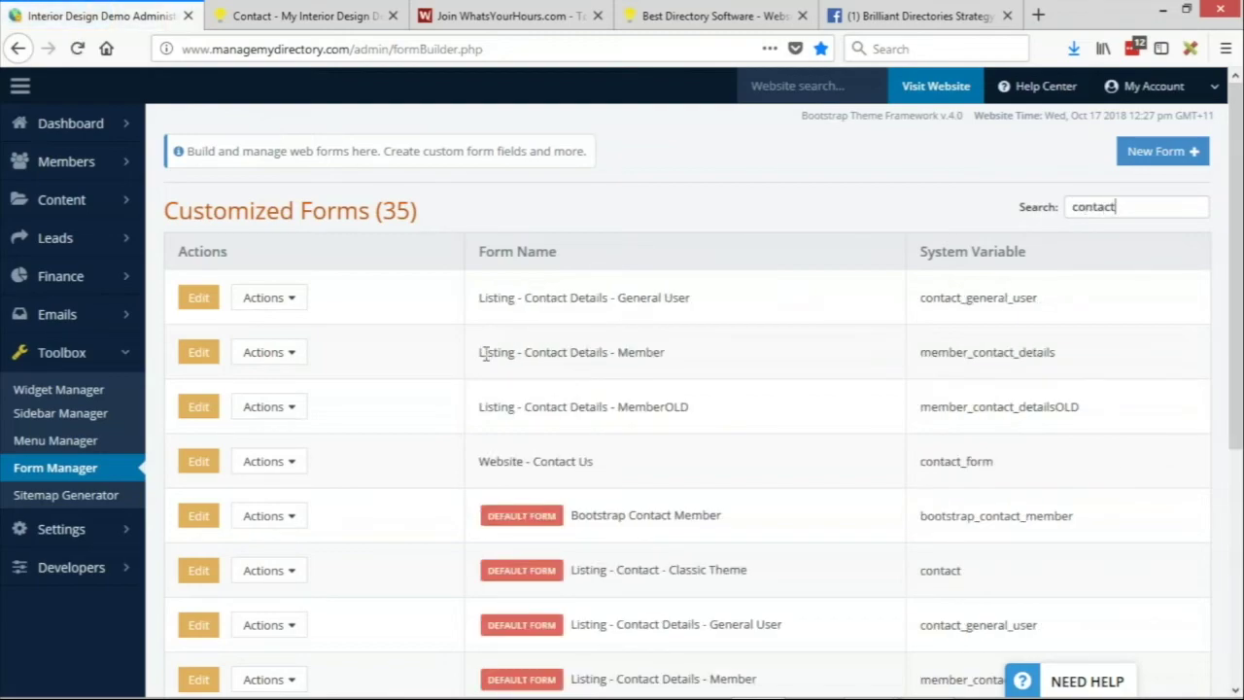
pyautogui.moveTo(484, 354); pyautogui.dragTo(711, 353)
pyautogui.moveTo(921, 349); pyautogui.dragTo(1100, 353)
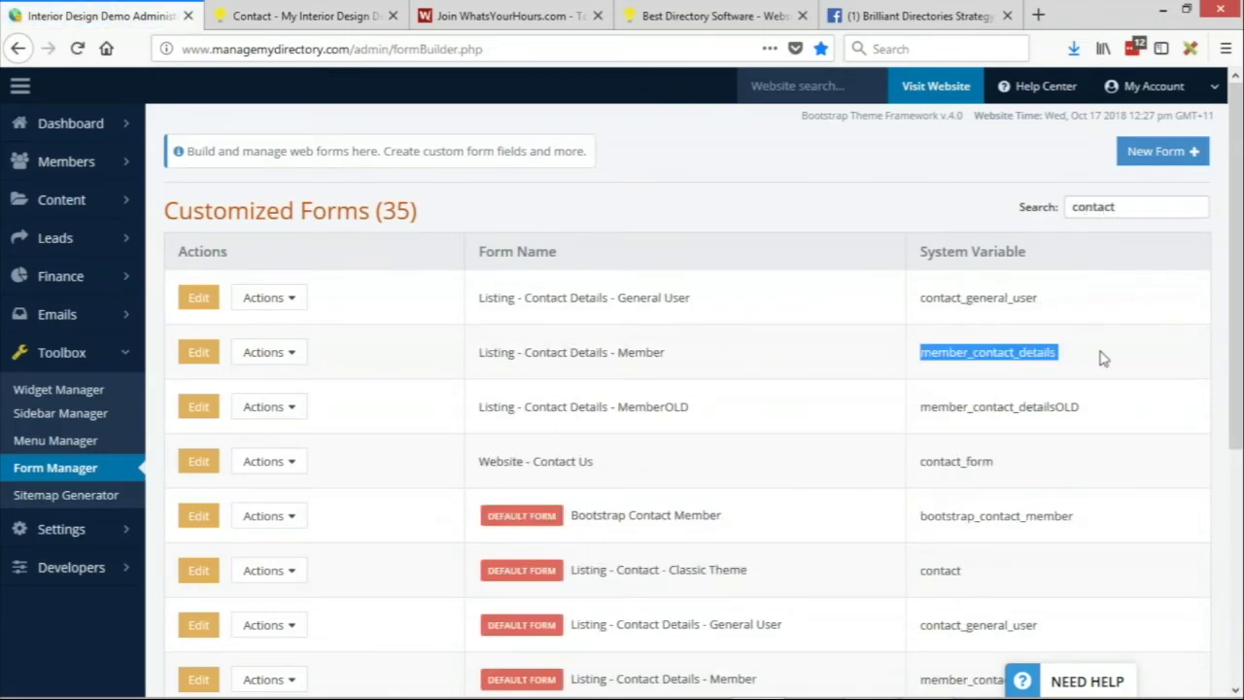
pyautogui.click(197, 353)
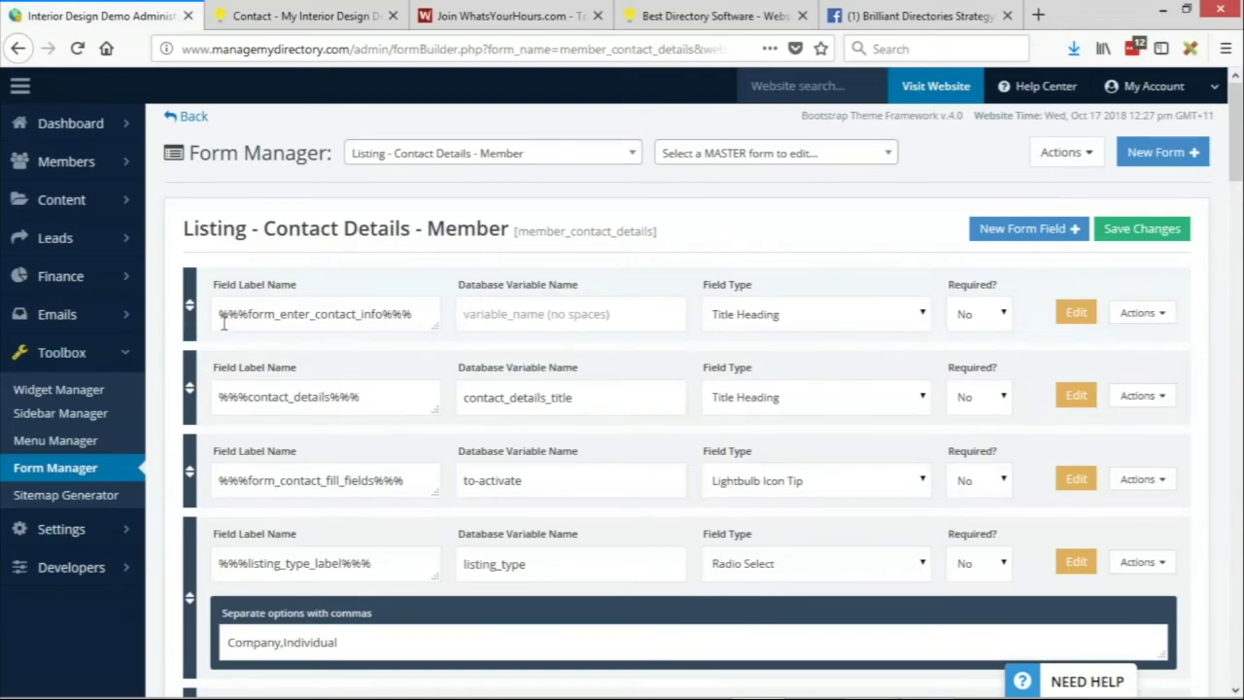
# Locate the Top Level Category field (profession_id) and inspect its options and field types
pyautogui.moveTo(221, 314); pyautogui.dragTo(247, 318)
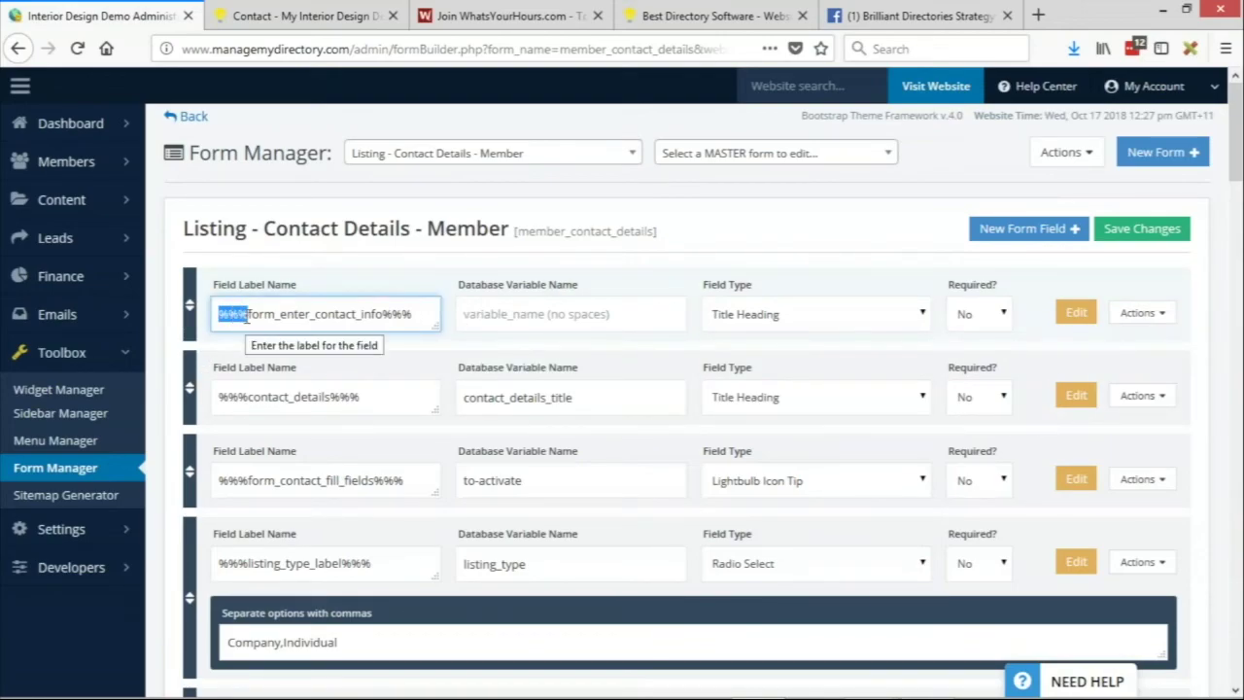
pyautogui.scroll(-4, 180, 268)
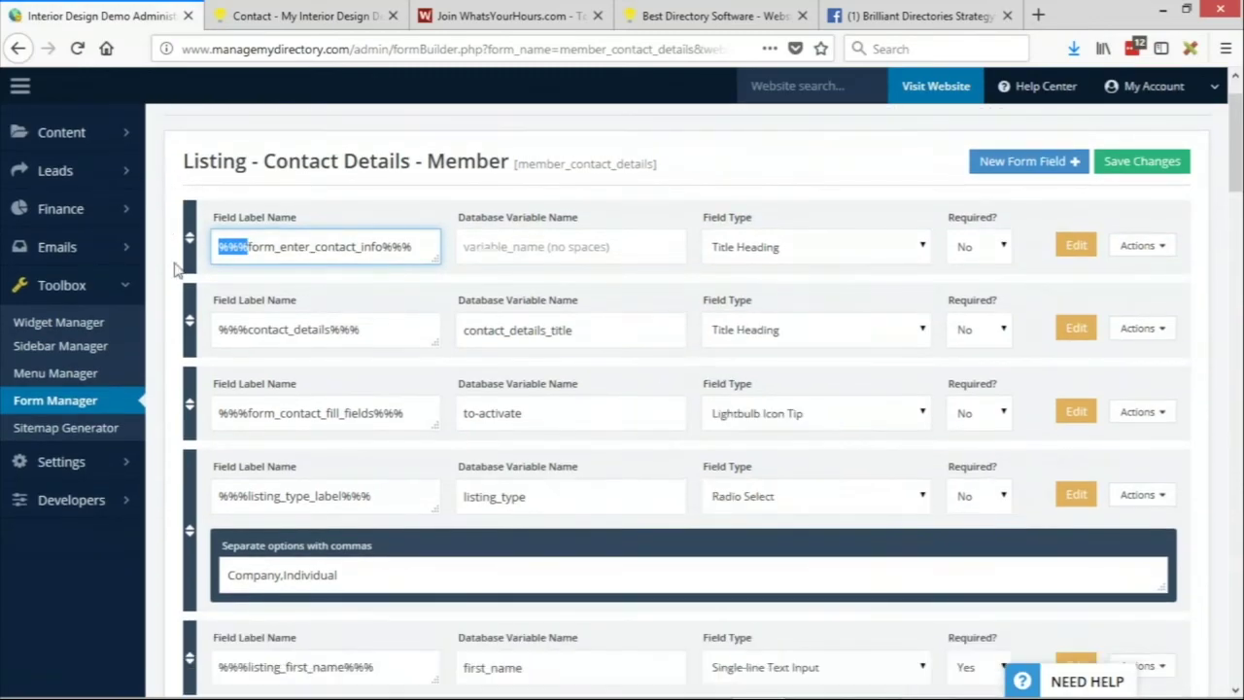
pyautogui.scroll(-1, 179, 279)
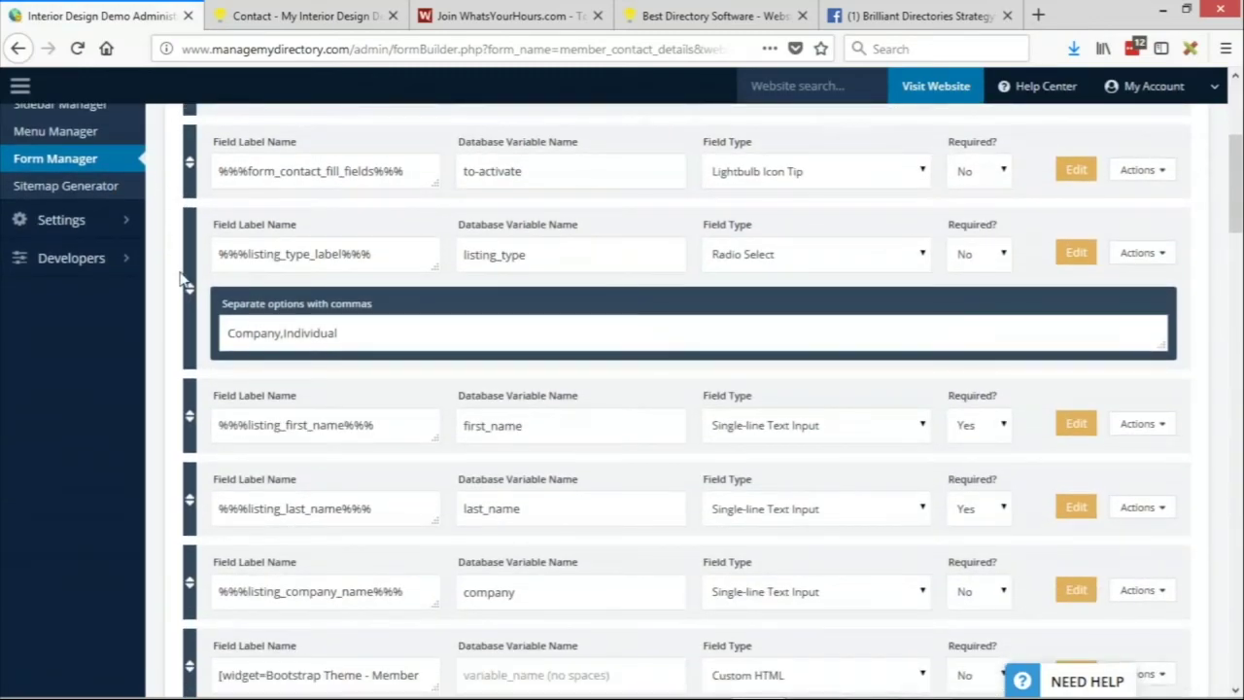
pyautogui.scroll(-2, 179, 279)
pyautogui.scroll(-3, 184, 278)
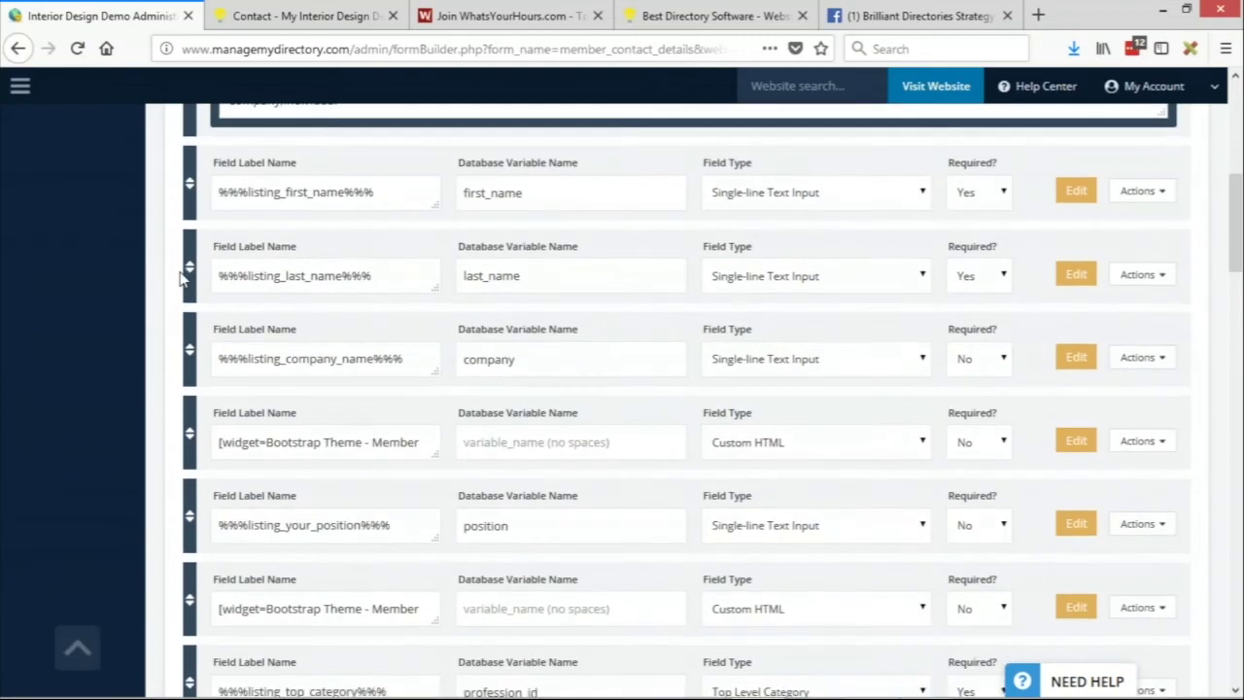
pyautogui.scroll(-3, 180, 279)
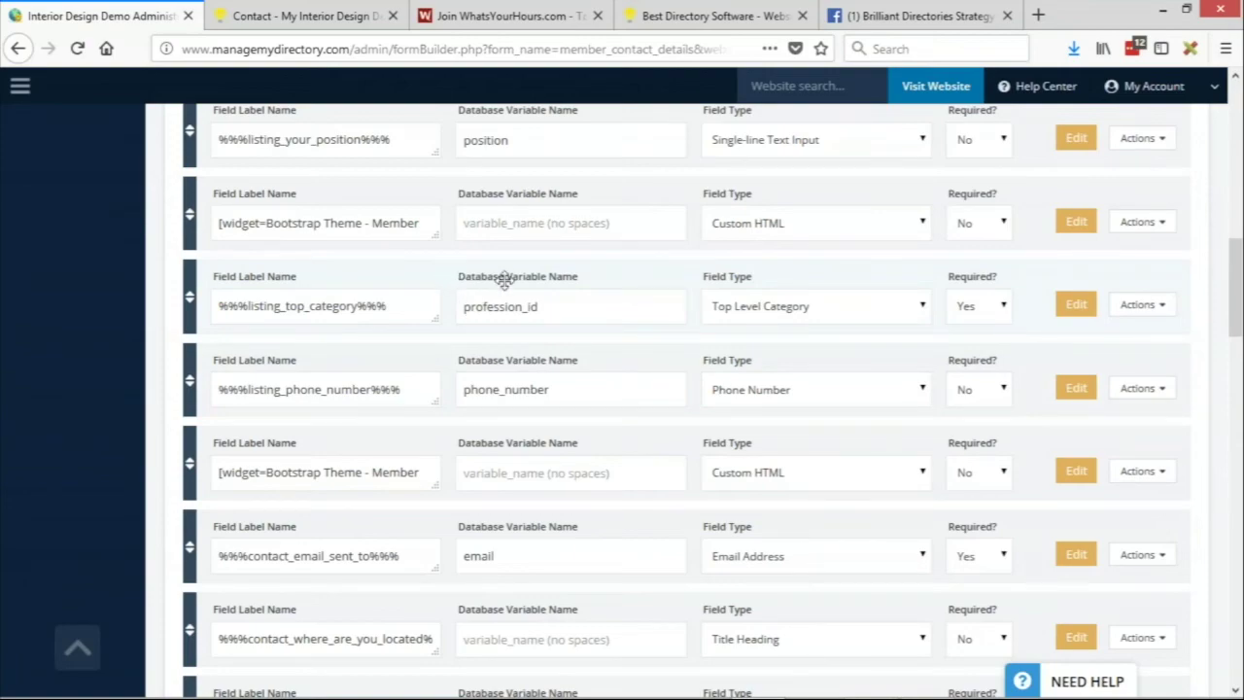
pyautogui.moveTo(558, 309); pyautogui.dragTo(463, 311)
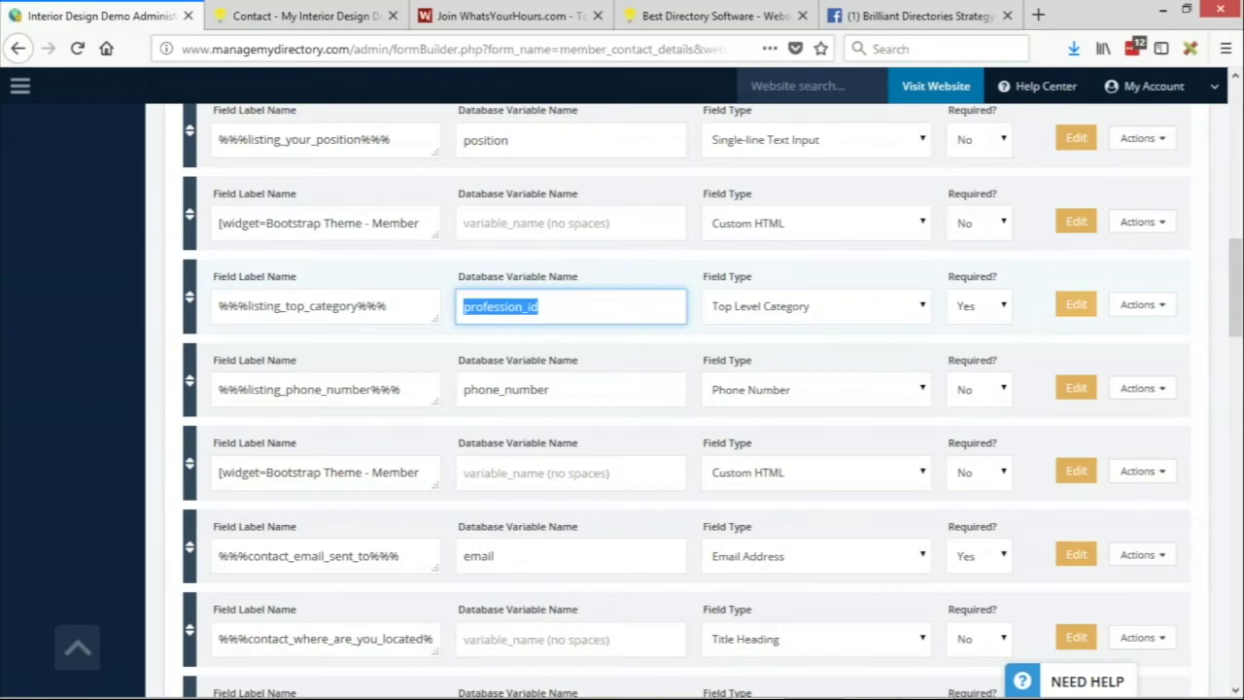
pyautogui.click(1139, 305)
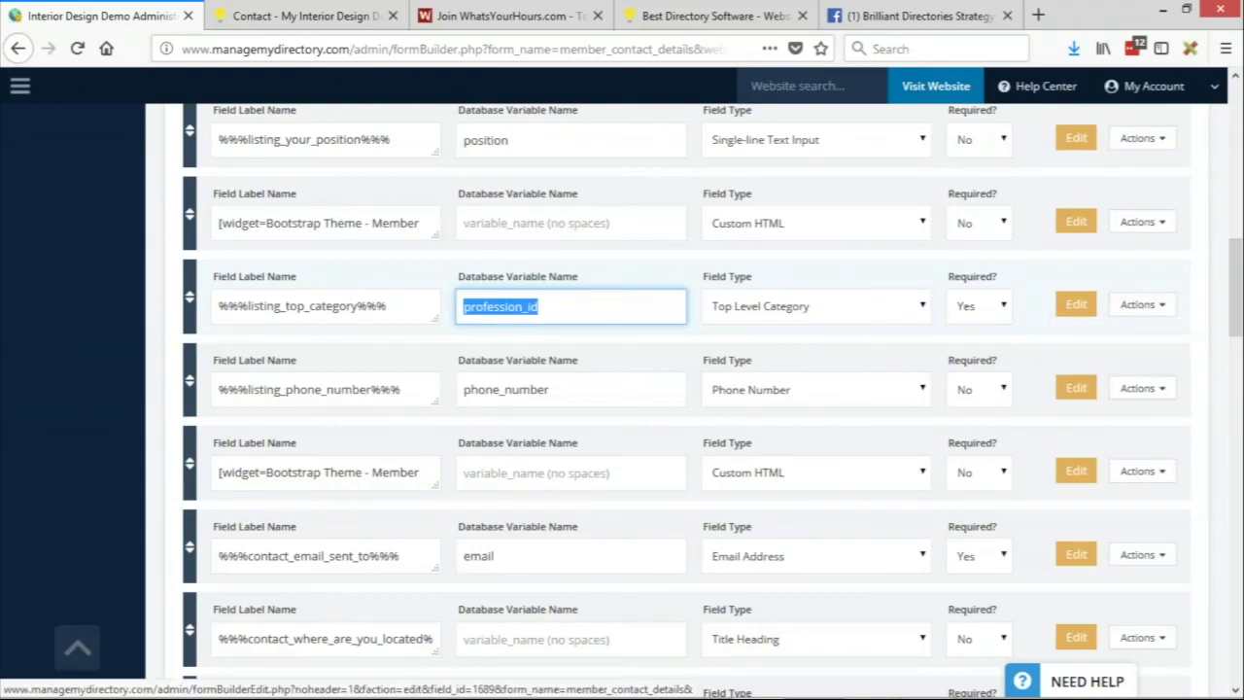
pyautogui.click(917, 306)
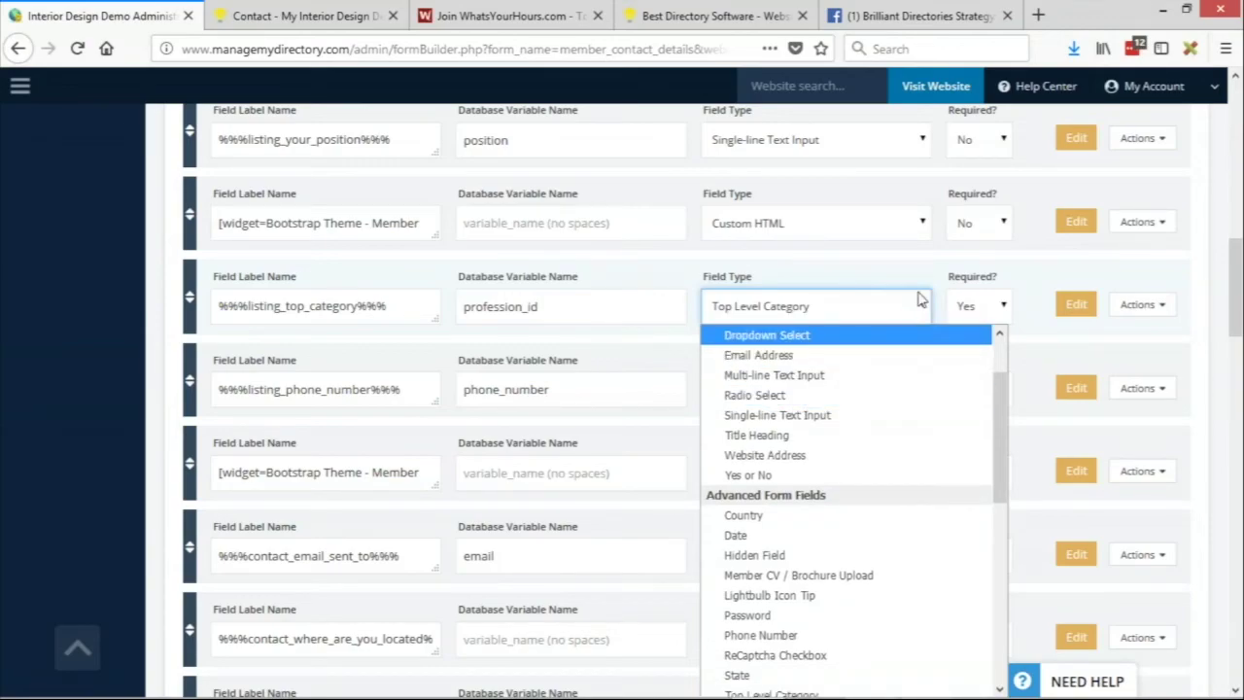
# Delete the profession_id field, confirm with OK, and dismiss the Success dialog
pyautogui.scroll(-1, 806, 632)
pyautogui.scroll(5, 807, 632)
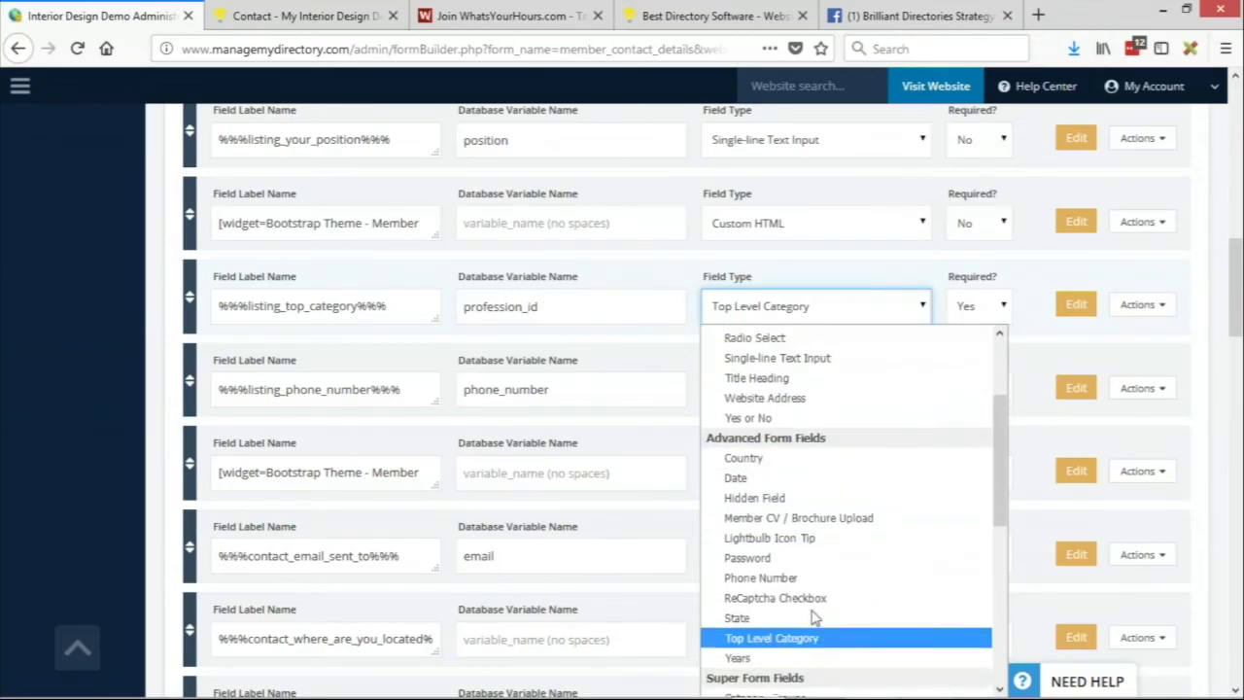
pyautogui.click(1164, 306)
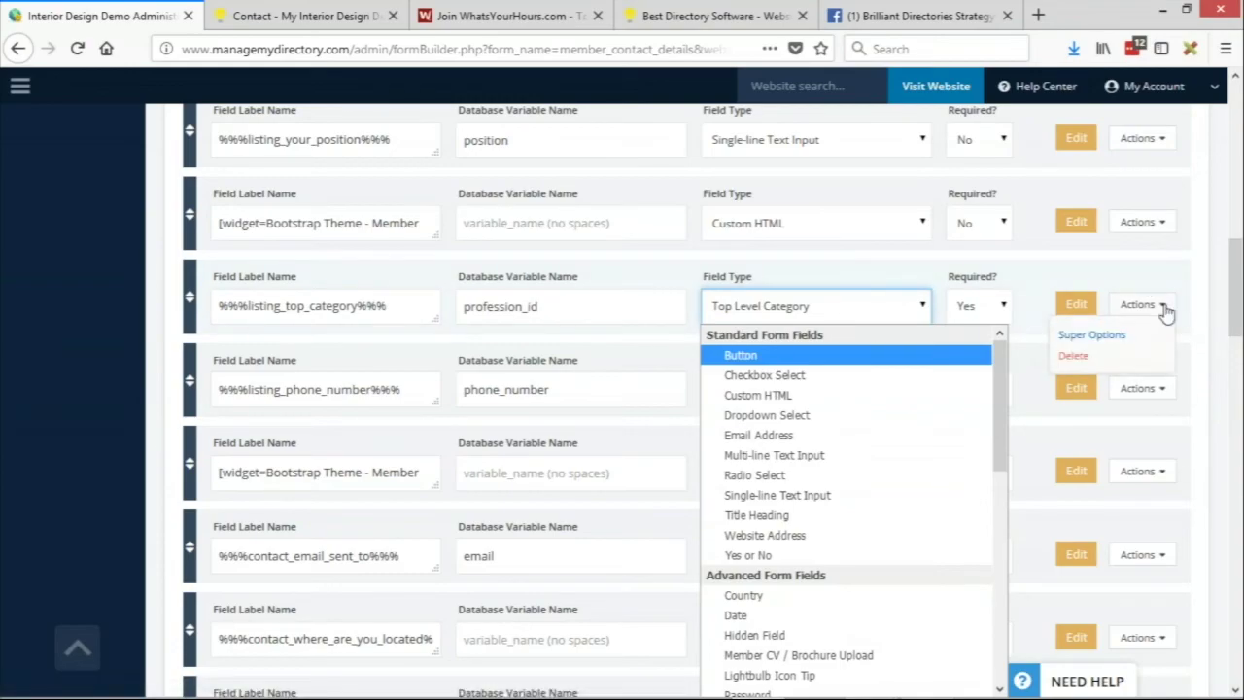
pyautogui.click(1164, 306)
pyautogui.click(1161, 309)
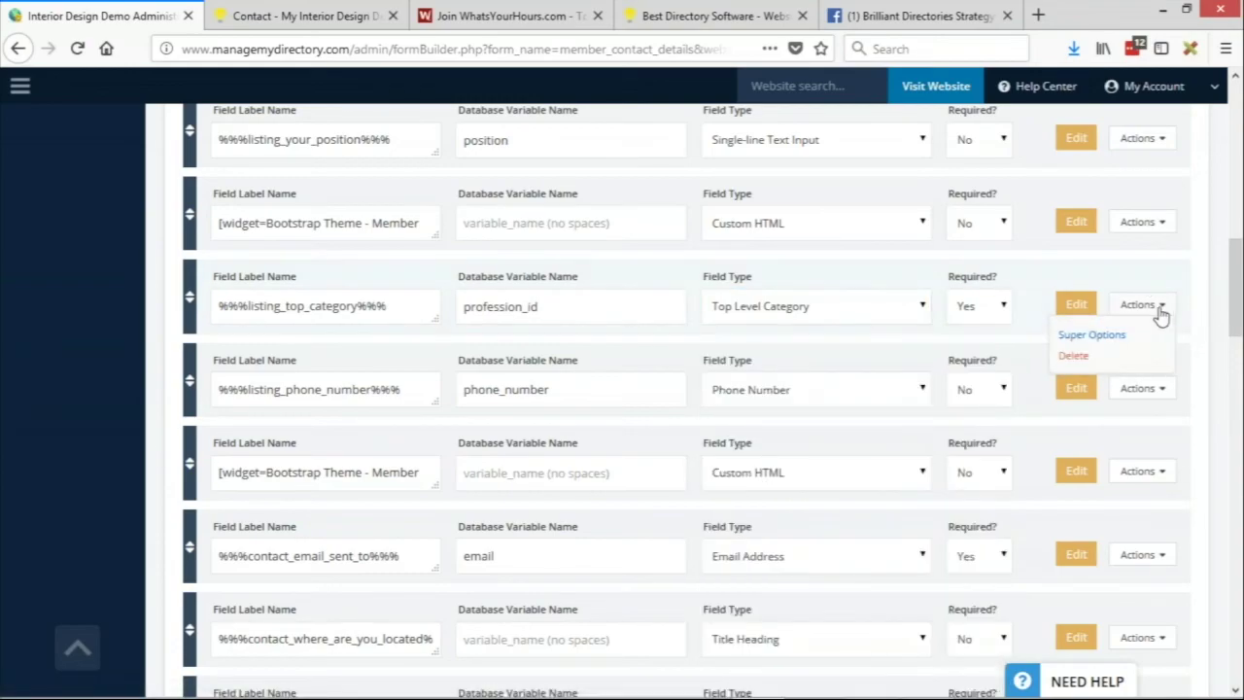
pyautogui.click(1094, 357)
pyautogui.click(583, 342)
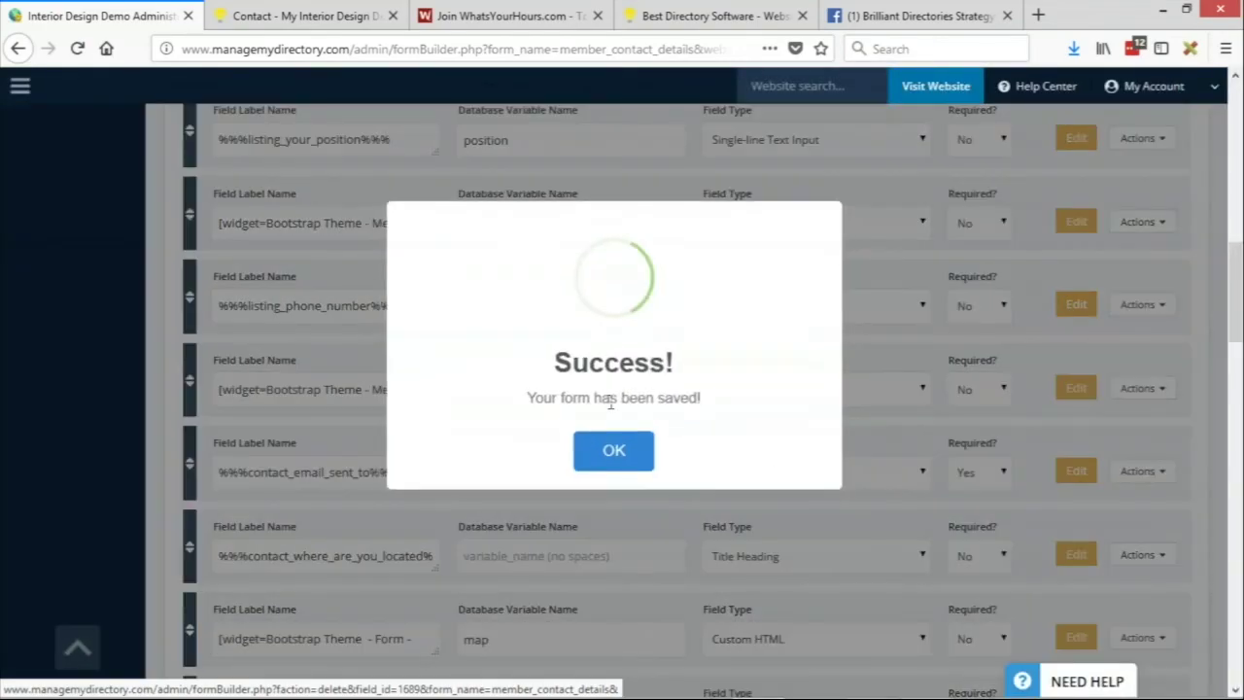
pyautogui.click(616, 449)
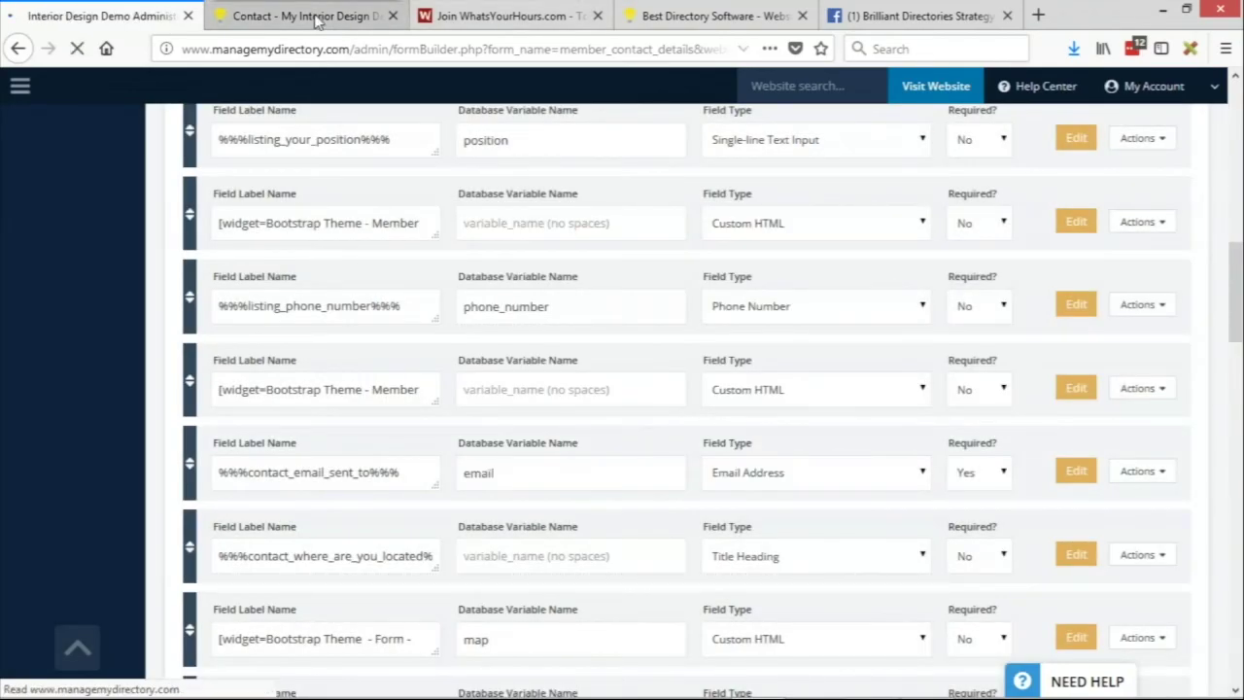
# Reload the member's Contact Details page with F5
pyautogui.click(357, 27)
pyautogui.scroll(-3, 1116, 219)
pyautogui.scroll(-3, 1116, 220)
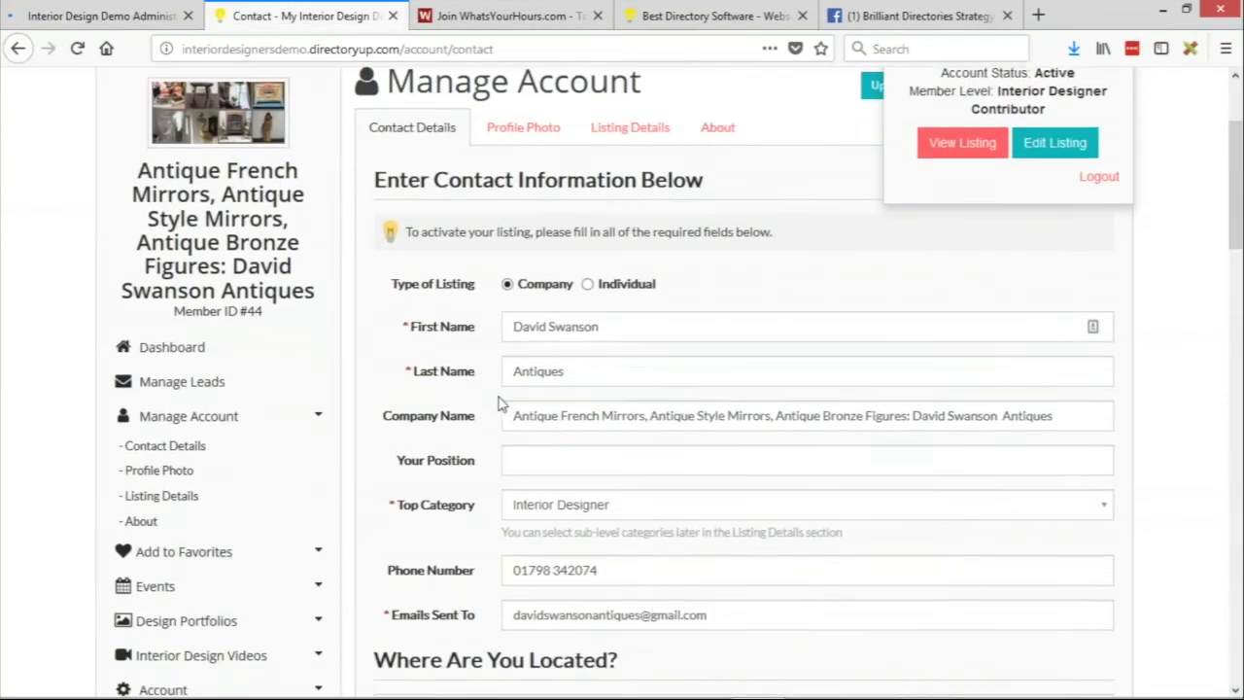
pyautogui.moveTo(394, 292); pyautogui.dragTo(489, 294)
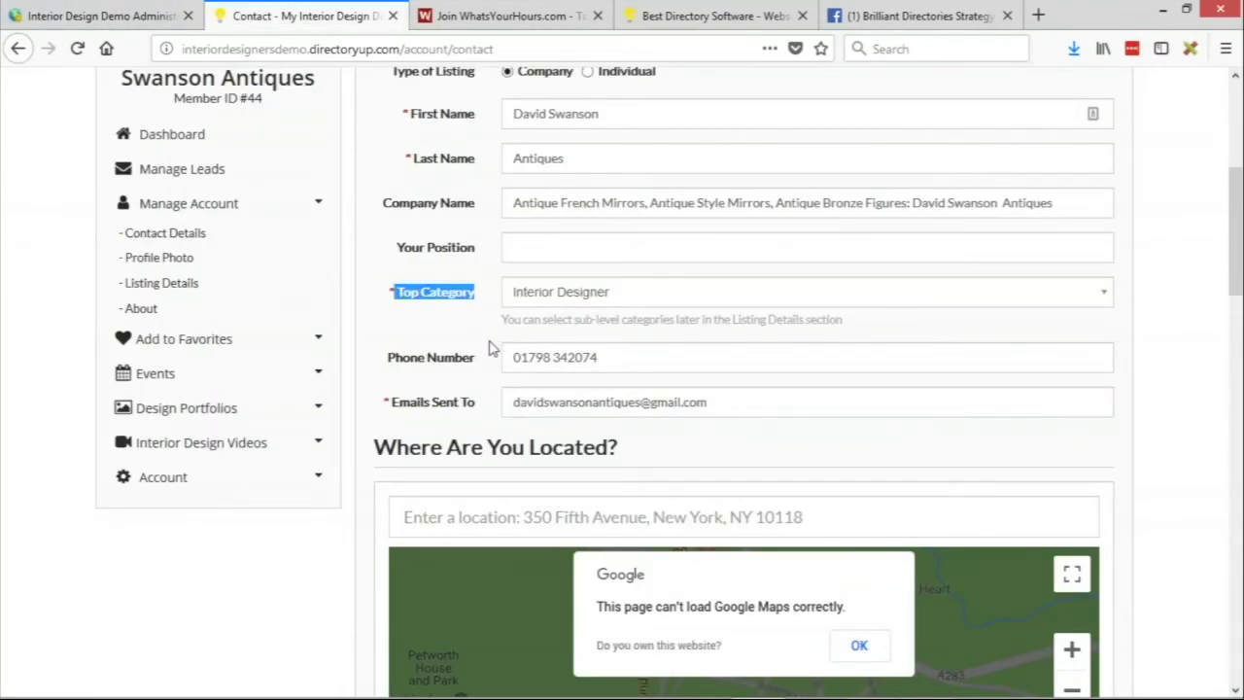
pyautogui.press('F5')
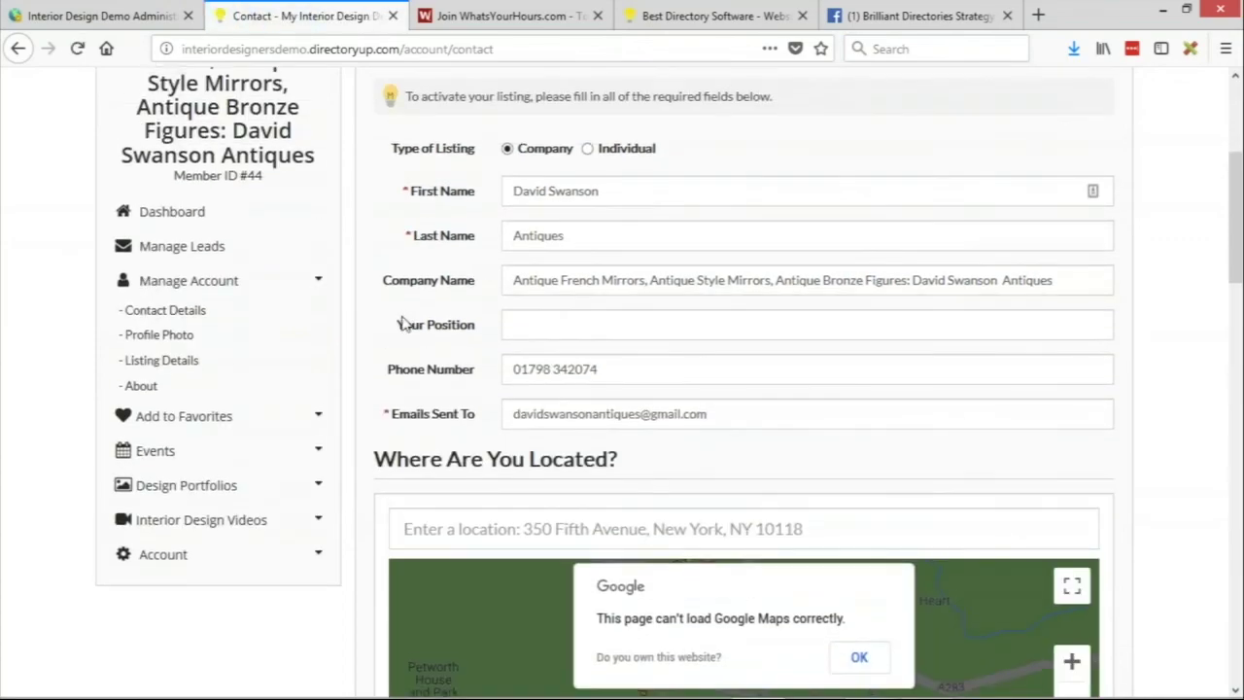
# Verify Phone Number now follows Your Position, with no Top Category field
pyautogui.moveTo(469, 331); pyautogui.dragTo(486, 369)
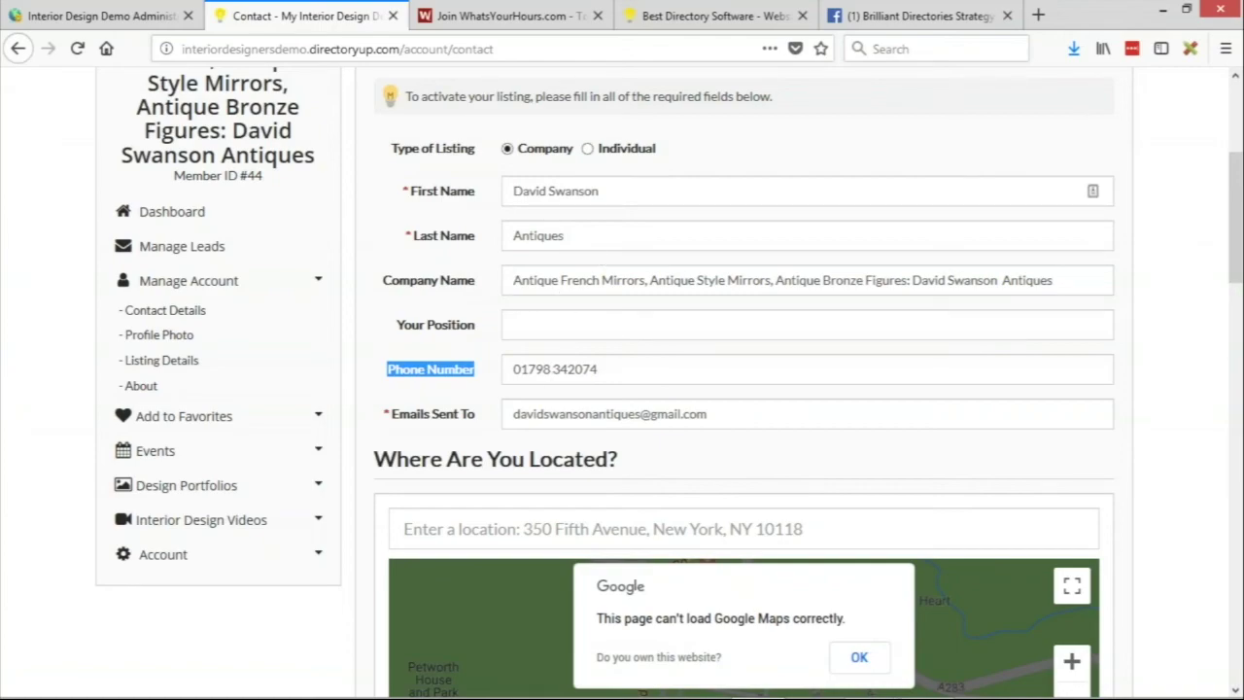
pyautogui.click(496, 360)
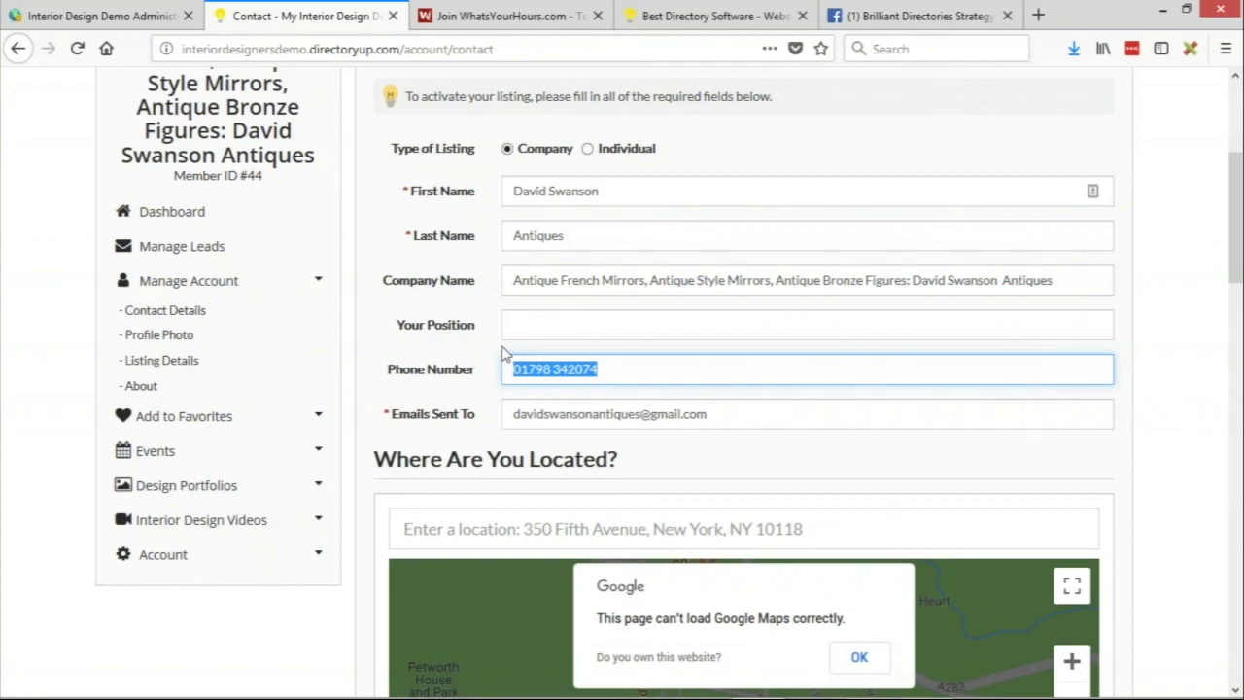
pyautogui.click(466, 356)
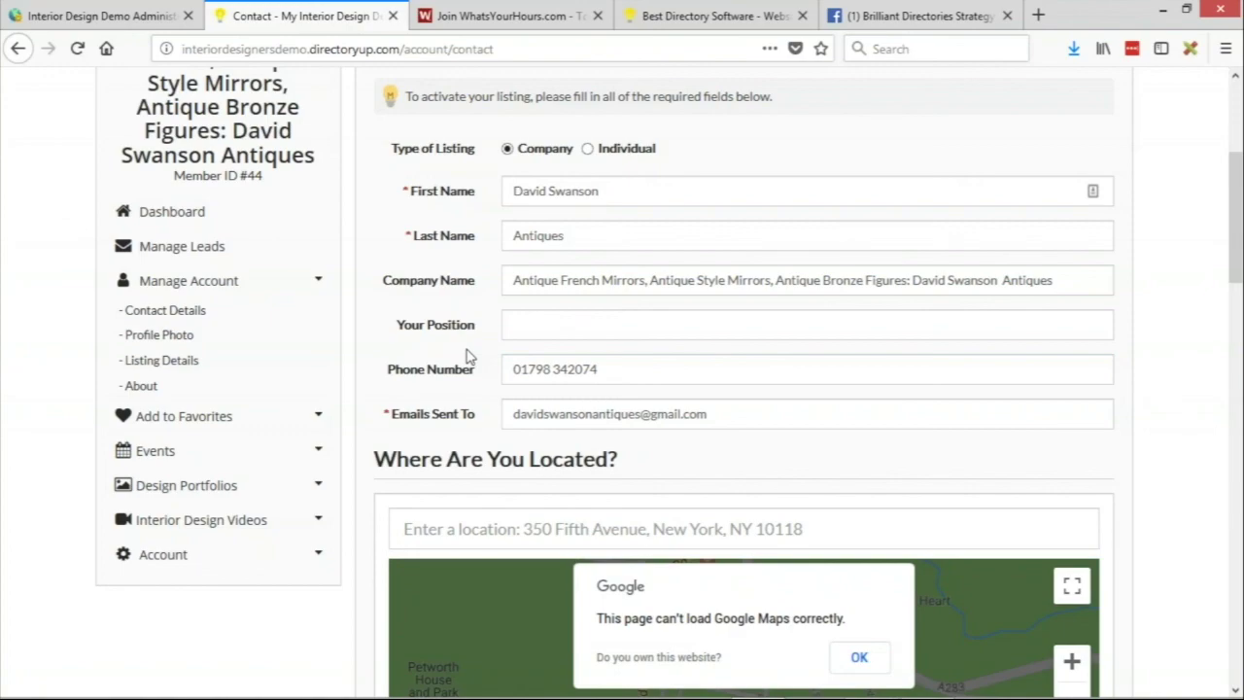
pyautogui.scroll(5, 477, 294)
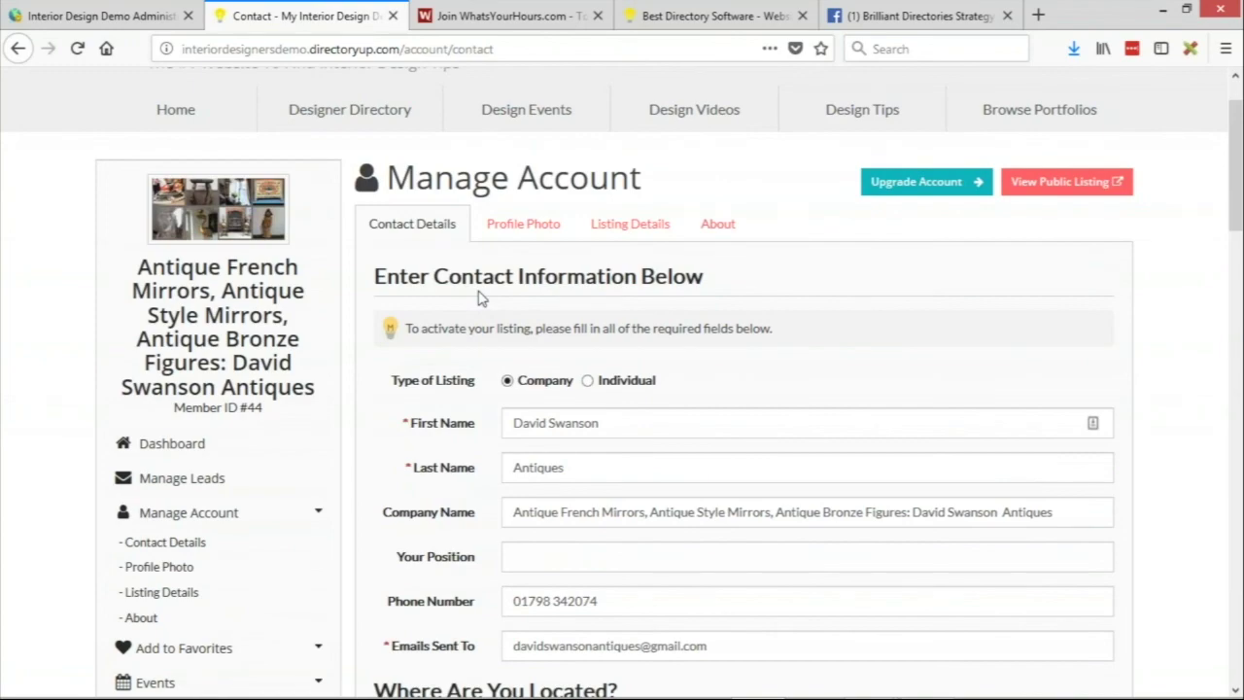
pyautogui.scroll(2, 479, 297)
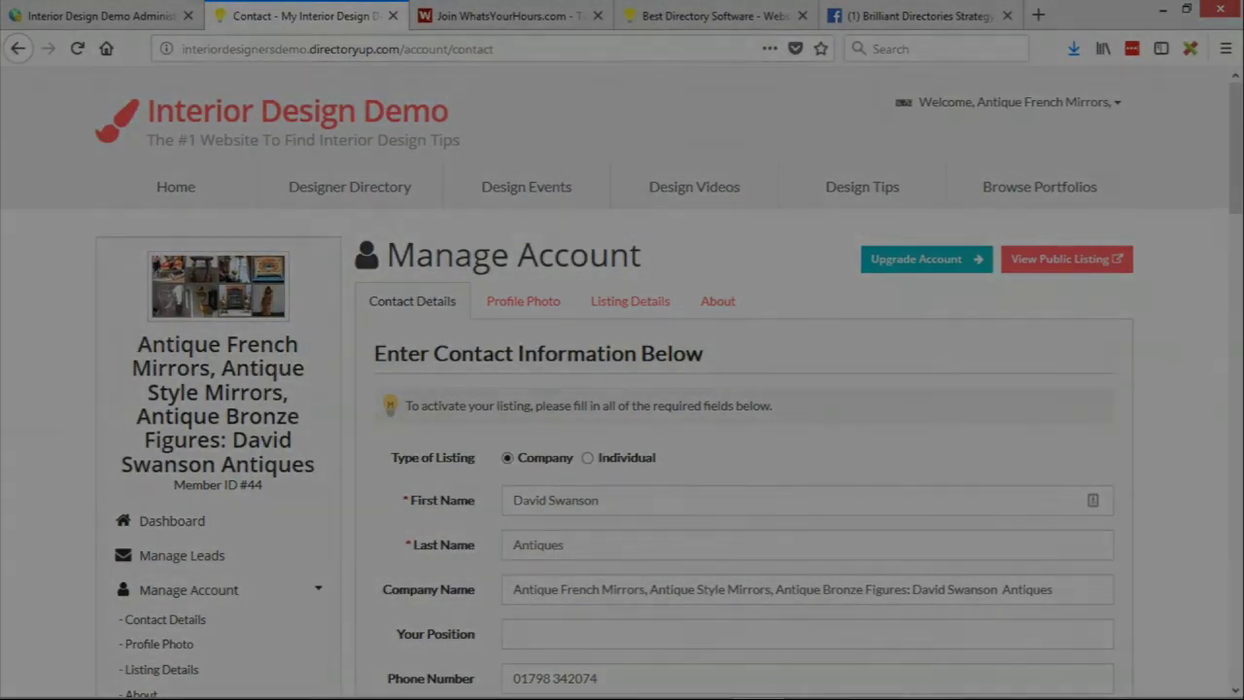